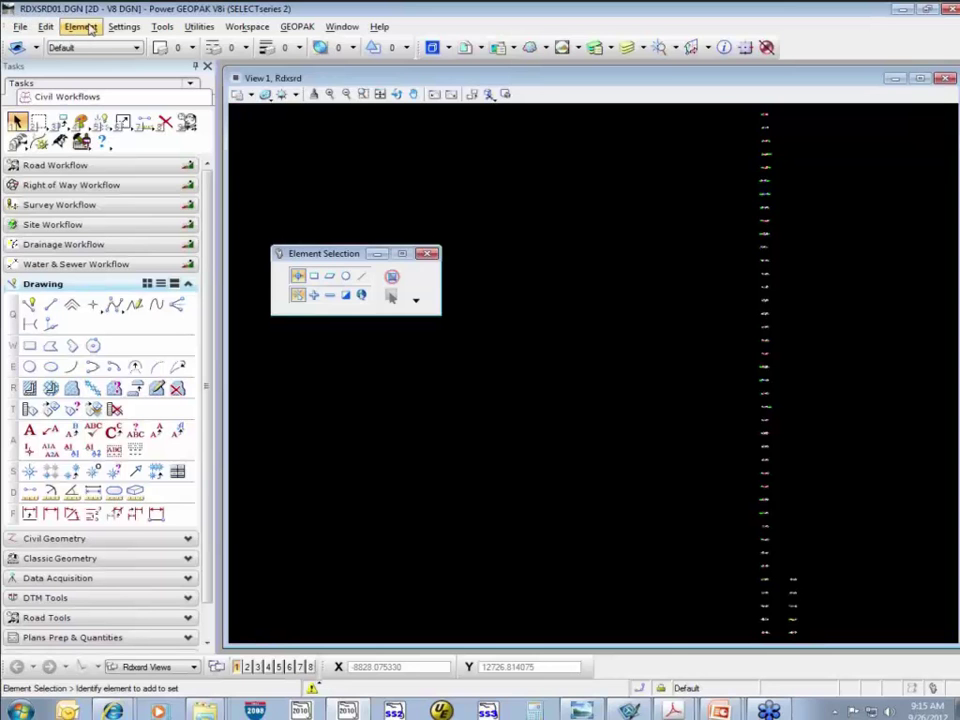
Display the GEOPAK Road toolbox and place it over the drawing view beside the cross sections.
middle_click_drag(806, 347, 638, 334)
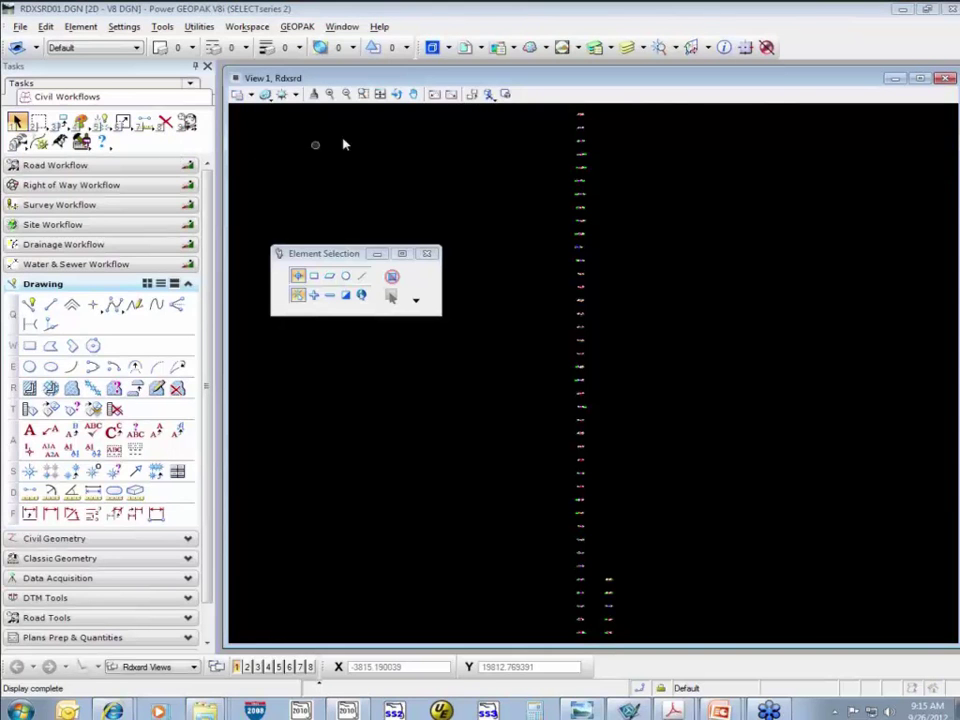
left_click(296, 28)
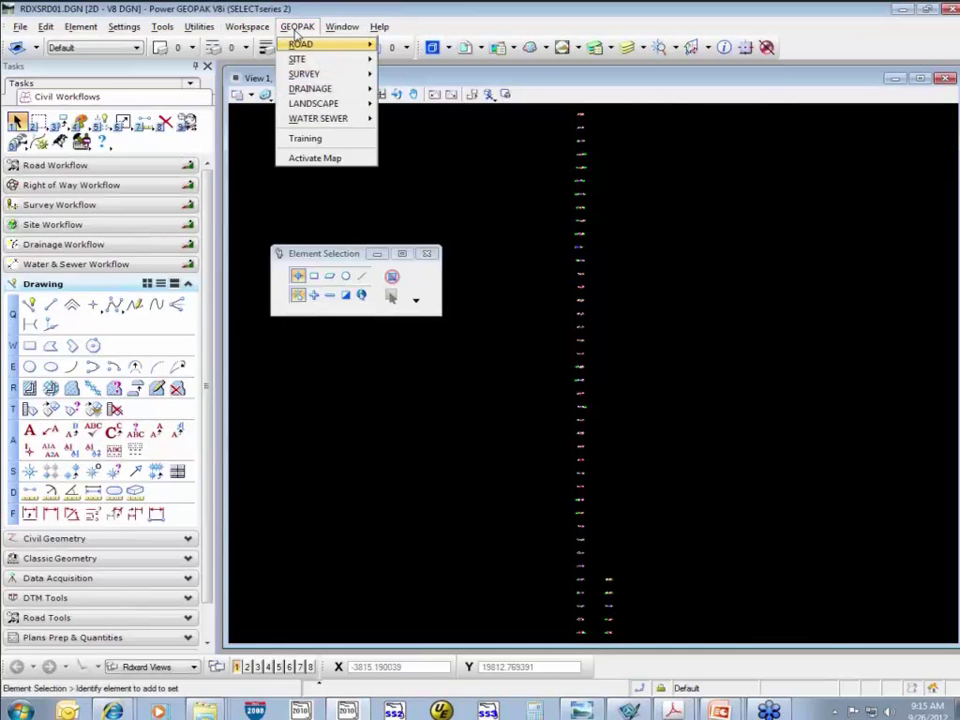
mouse_move(300, 44)
left_click(405, 43)
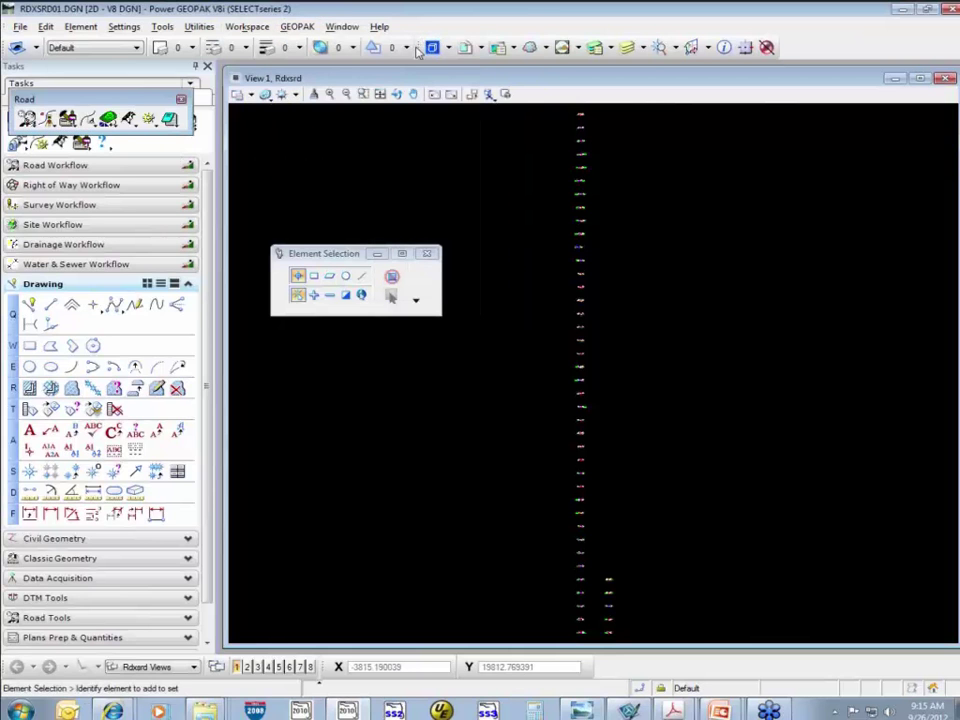
left_click_drag(88, 90, 403, 125)
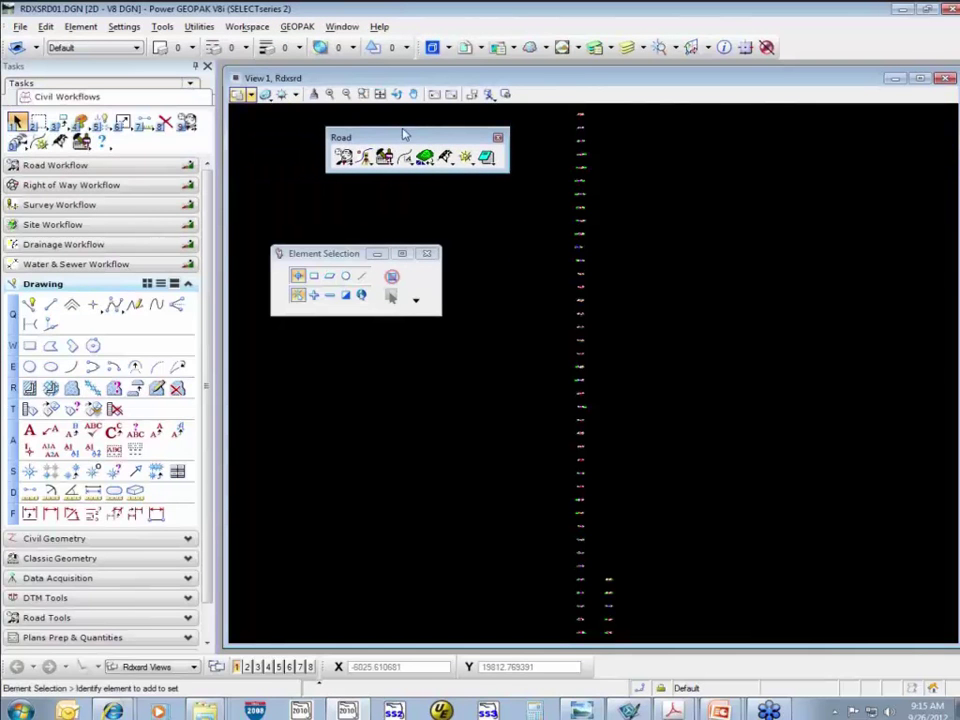
Open the Earthwork dialog from the Road toolbox's cross section tools and move it into the drawing view.
left_click(465, 157)
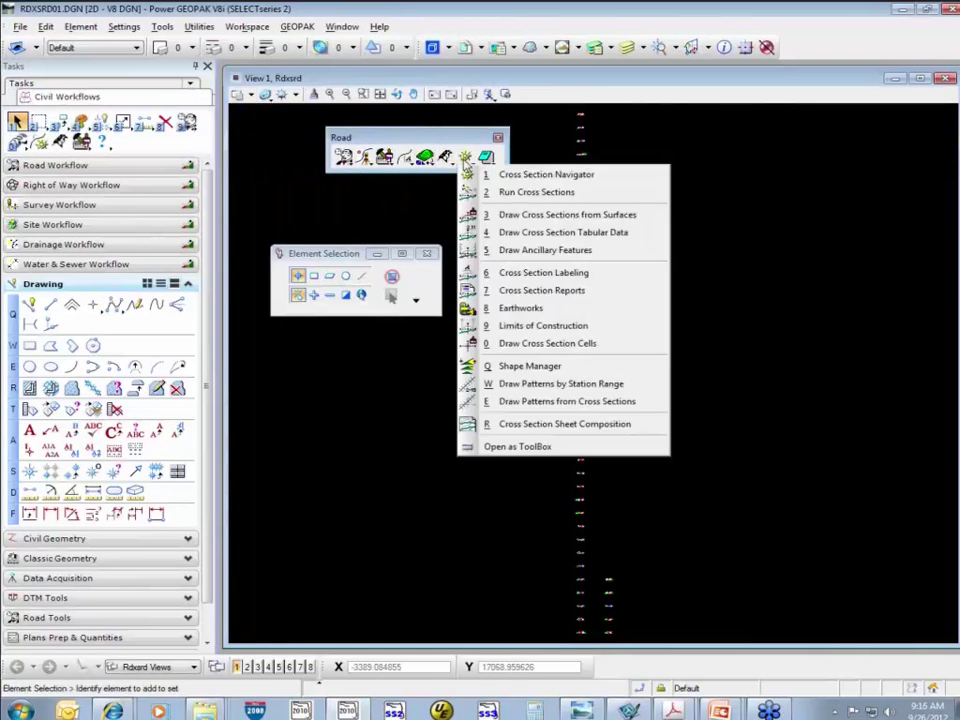
left_click(565, 310)
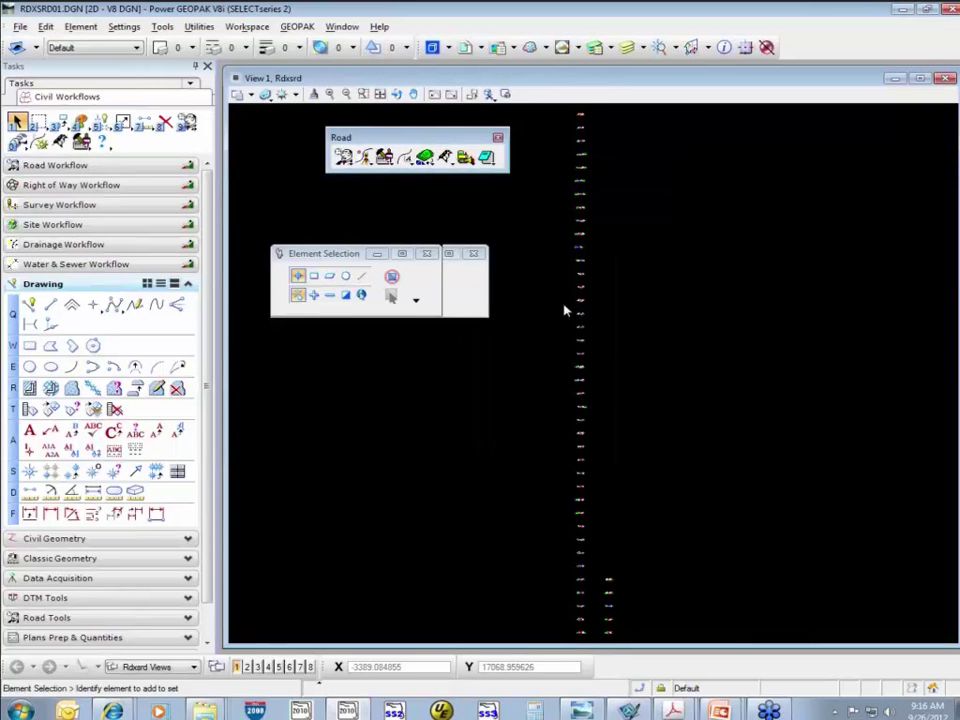
left_click_drag(88, 121, 564, 196)
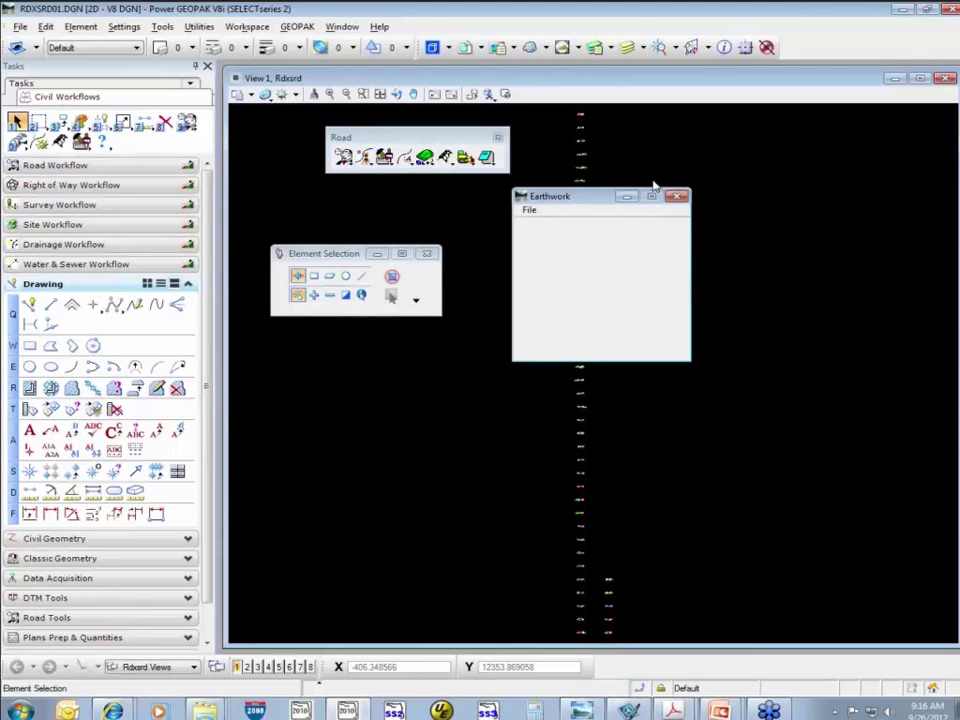
Browse the roadway folder for log files in the Earthwork dialog and close it without opening one.
left_click(529, 210)
left_click(540, 223)
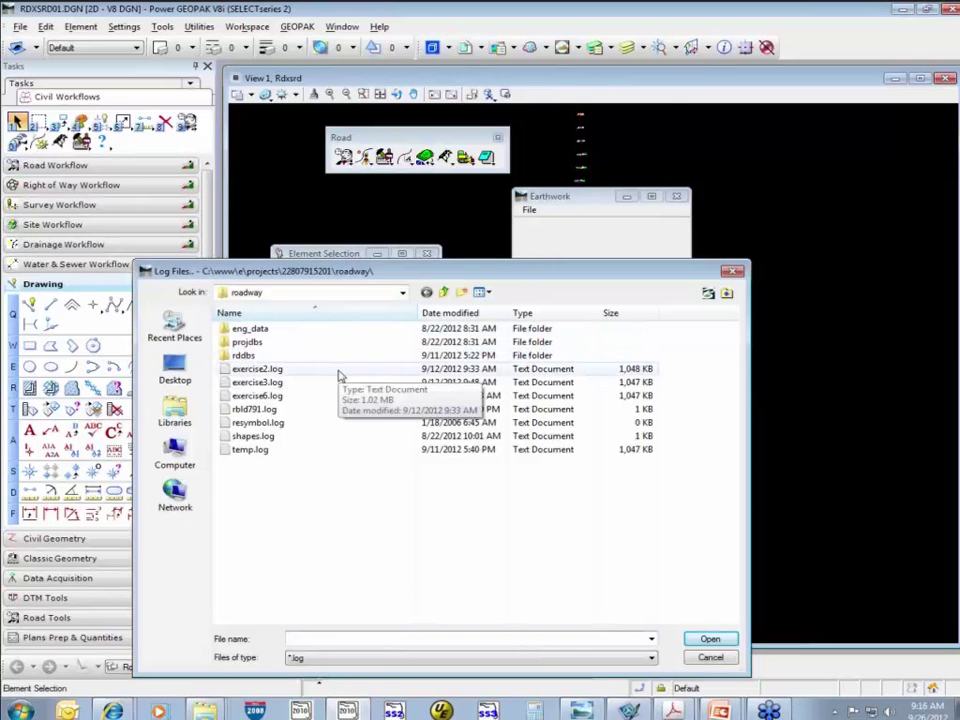
left_click(376, 658)
left_click(376, 666)
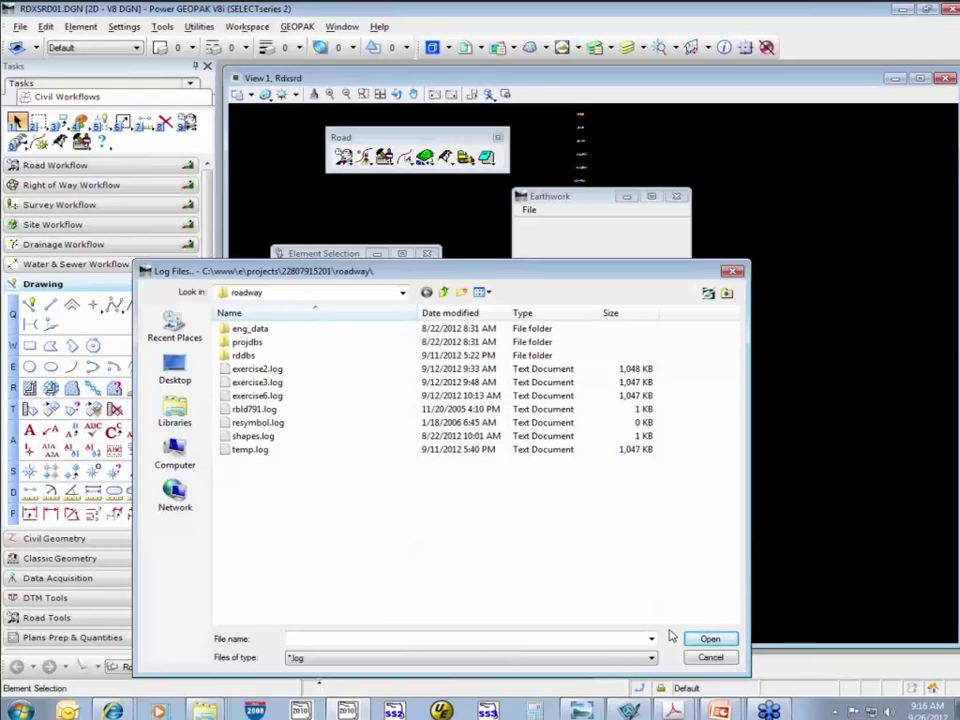
left_click(731, 664)
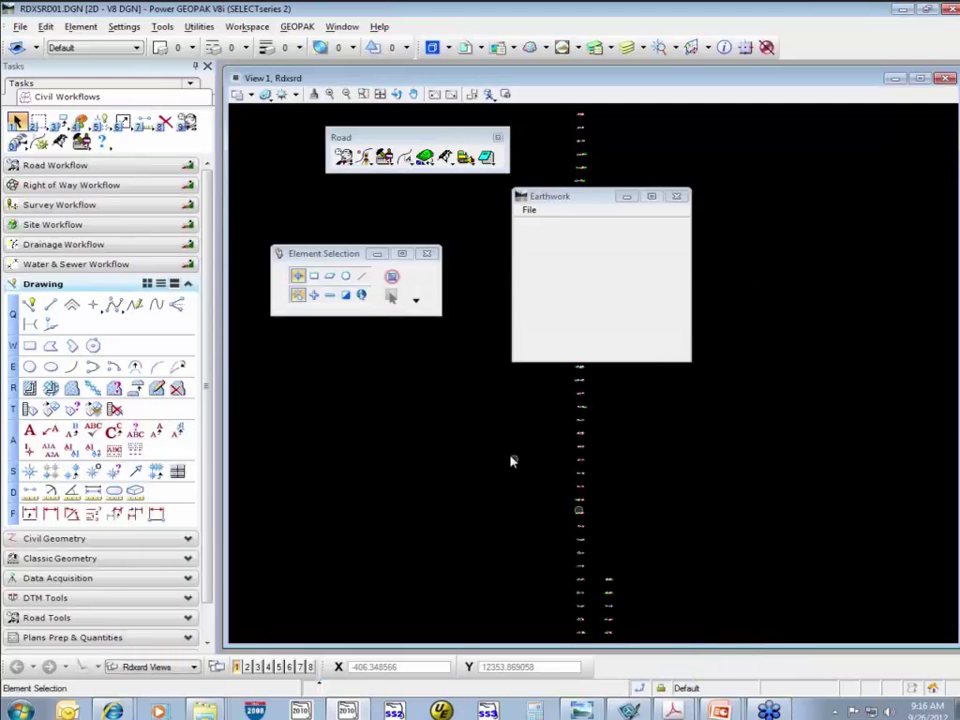
left_click_drag(561, 199, 539, 191)
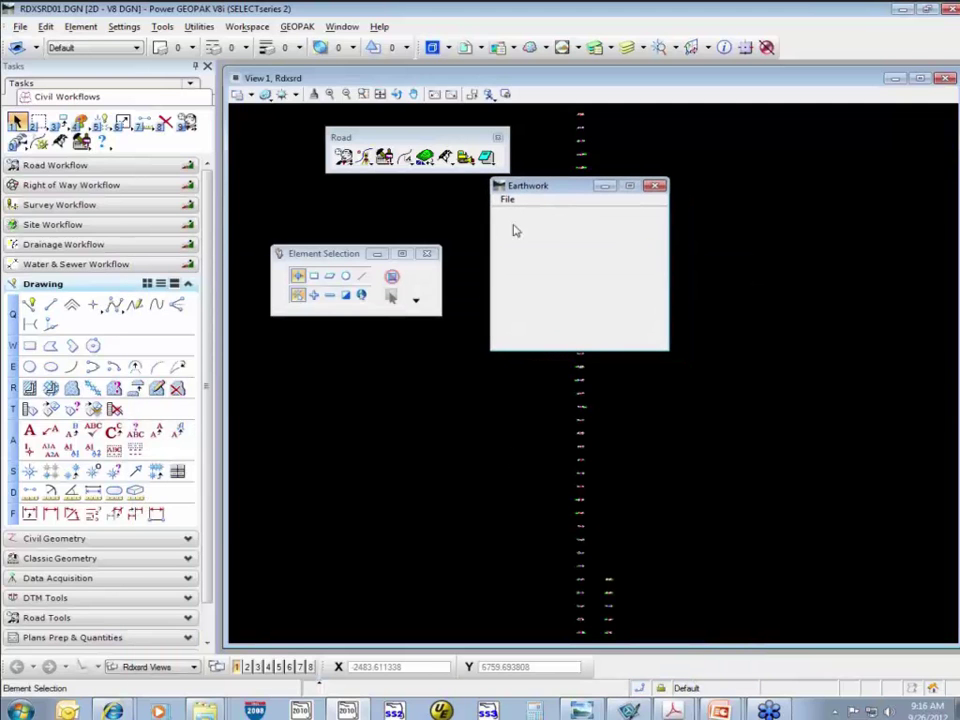
left_click(656, 187)
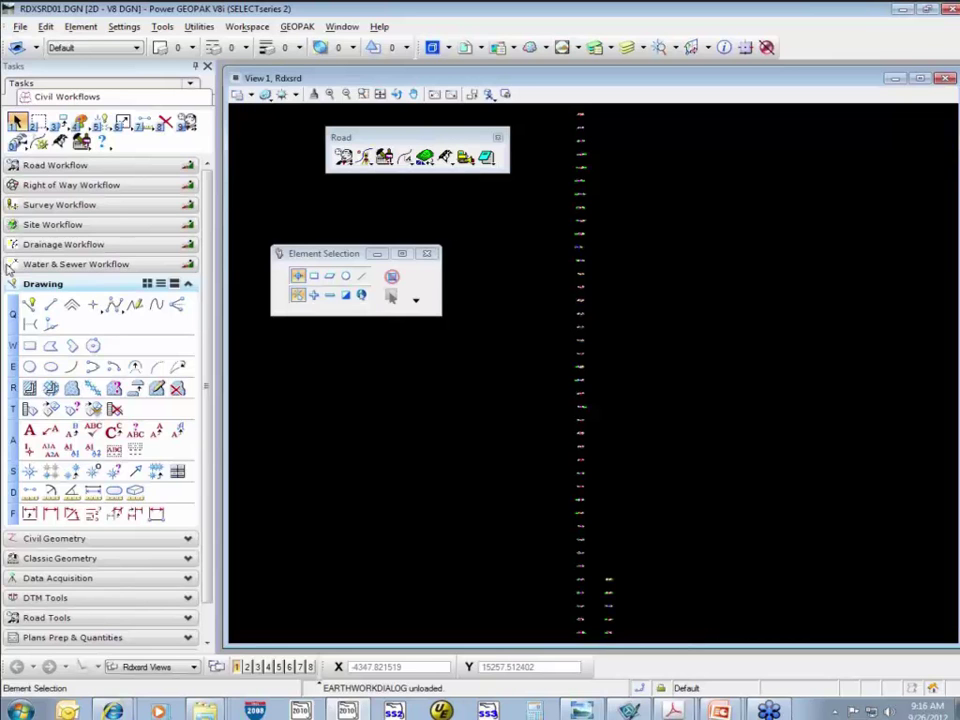
Switch to the Road Workflow tasks and start Earthwork from the Quantities group to bring up Project Manager.
left_click(58, 283)
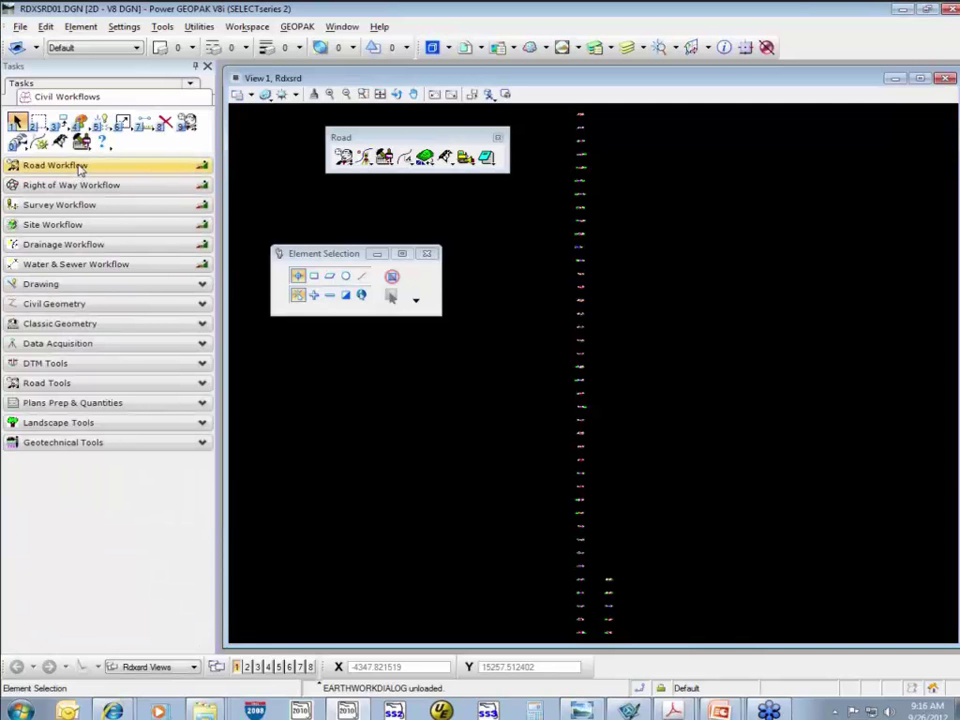
left_click(77, 167)
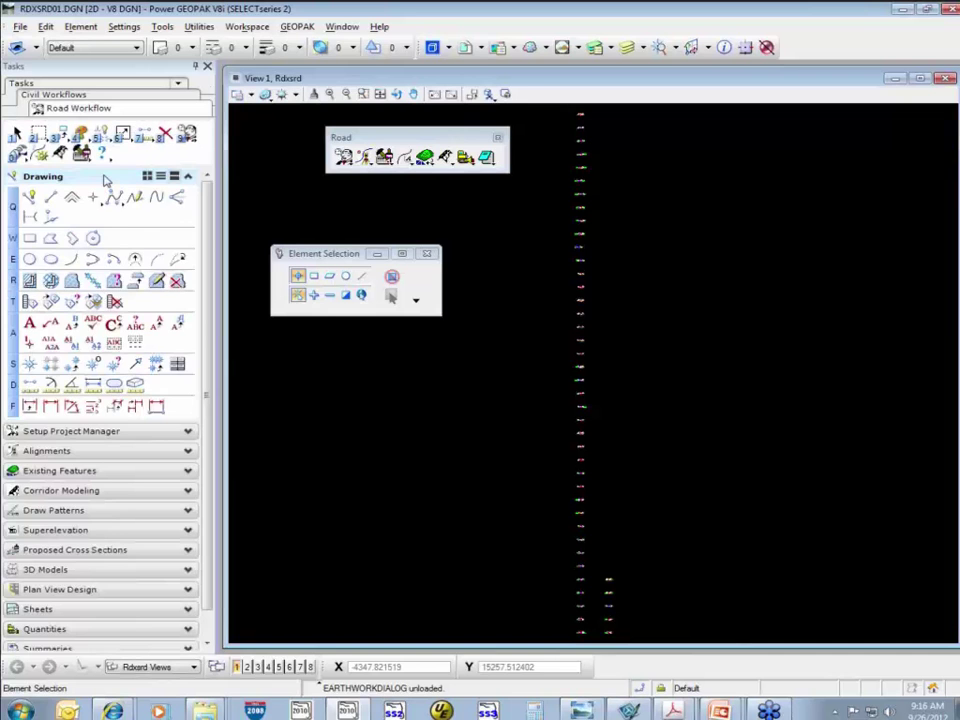
left_click(107, 180)
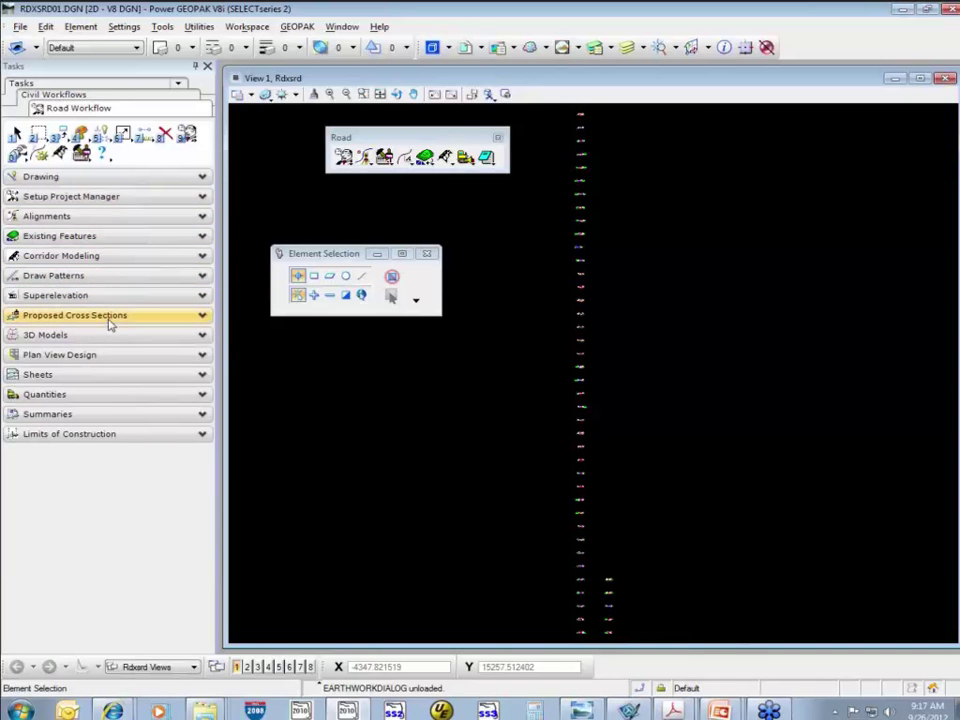
left_click(108, 395)
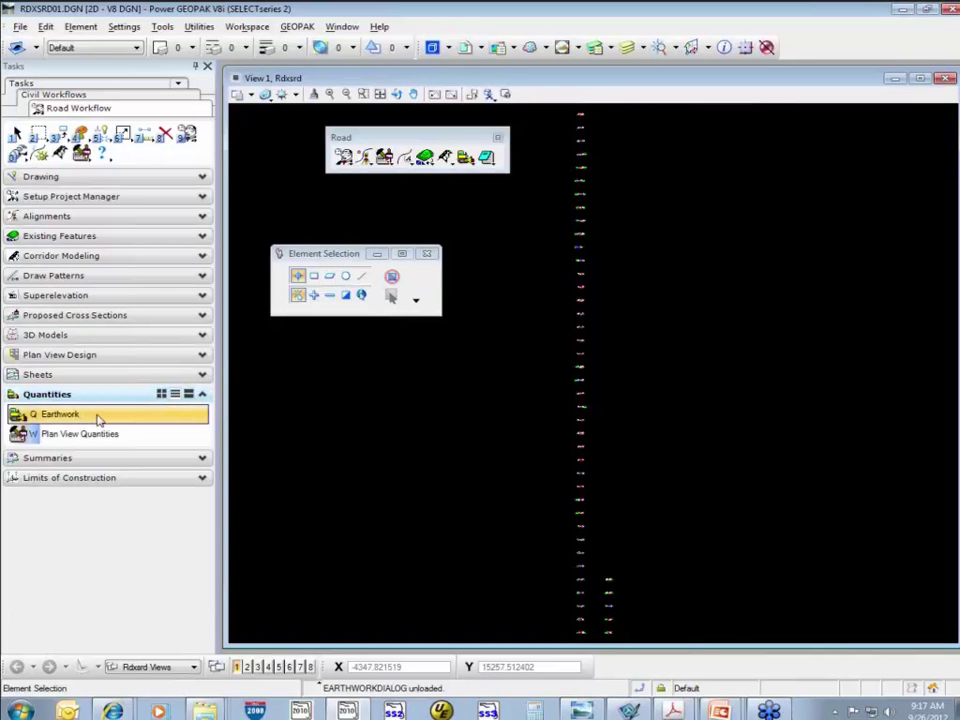
left_click(93, 417)
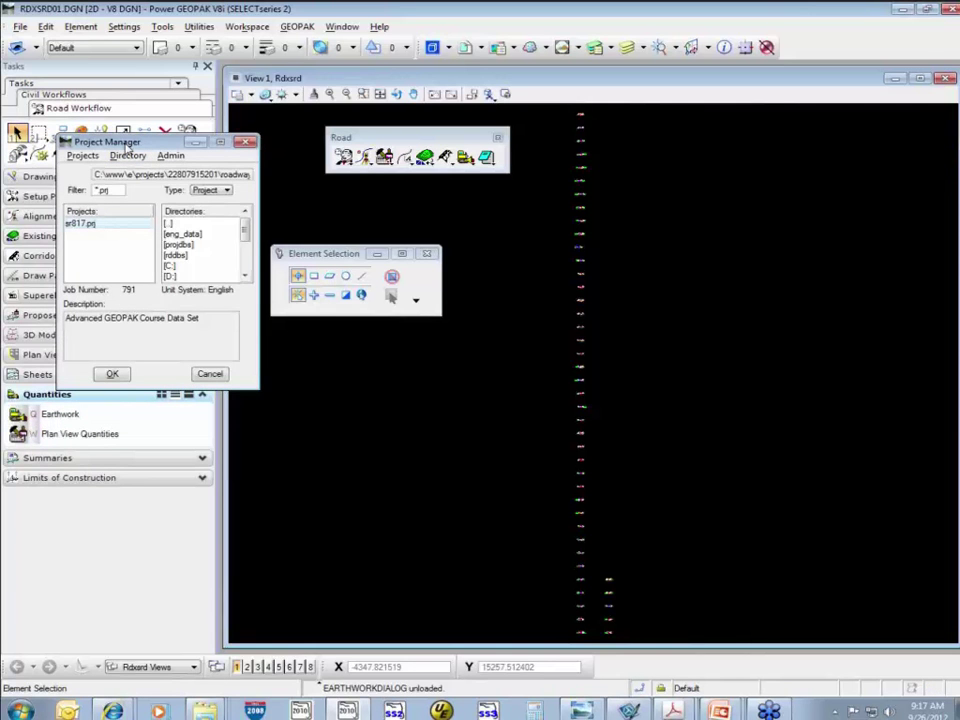
Try to open the project sr817.prj from Project Manager.
left_click_drag(128, 147, 177, 113)
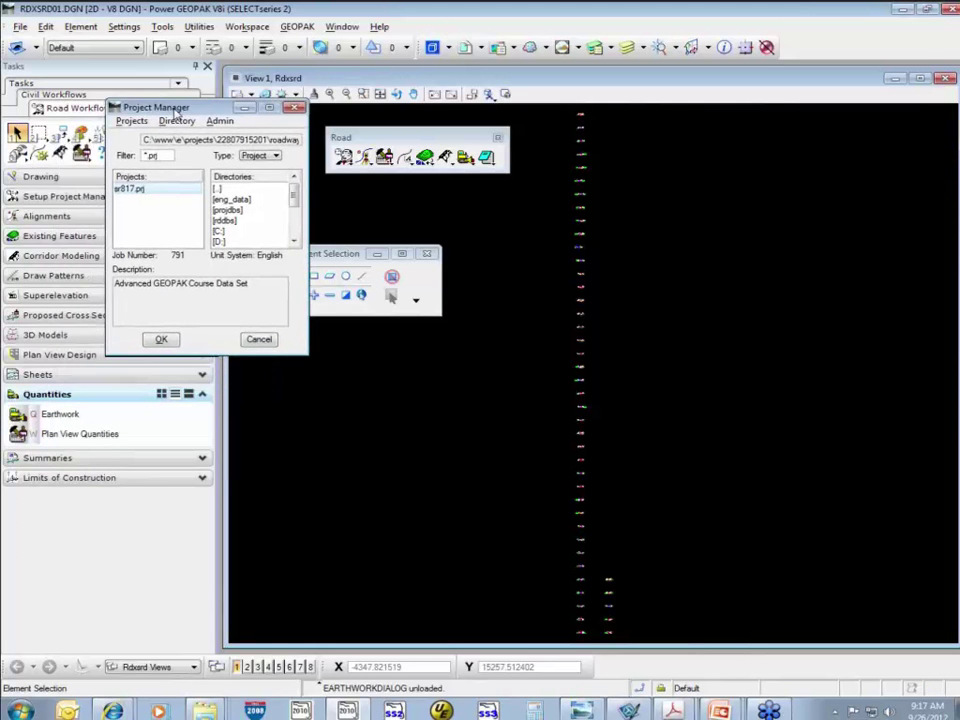
left_click(132, 190)
left_click(163, 341)
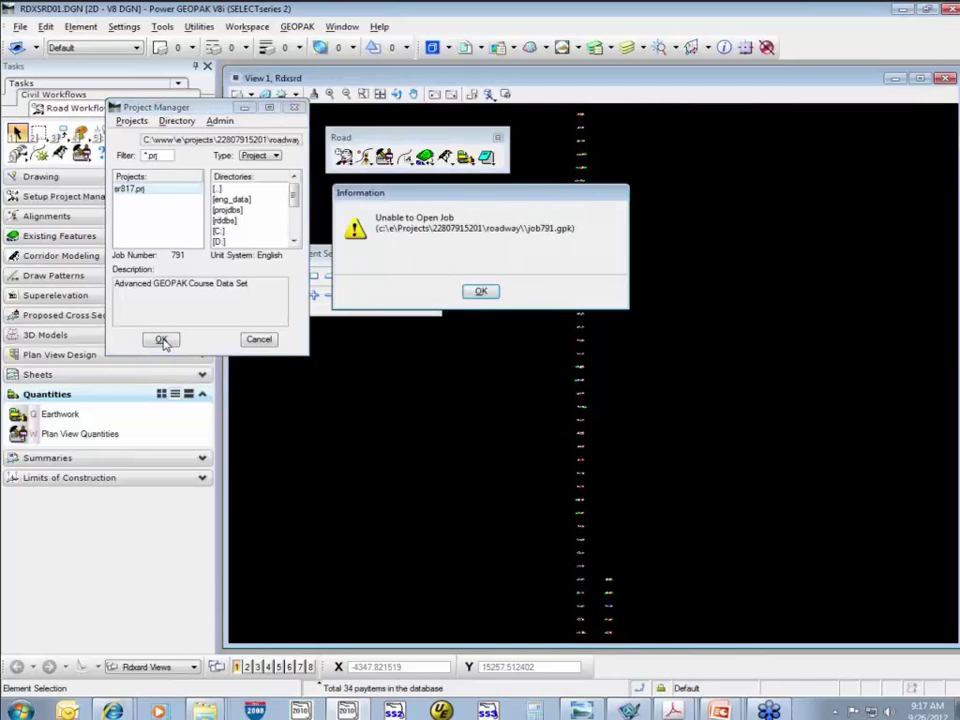
left_click(483, 296)
Open the project information of sr817.prj for editing and check which GPK job files are available.
left_click(132, 121)
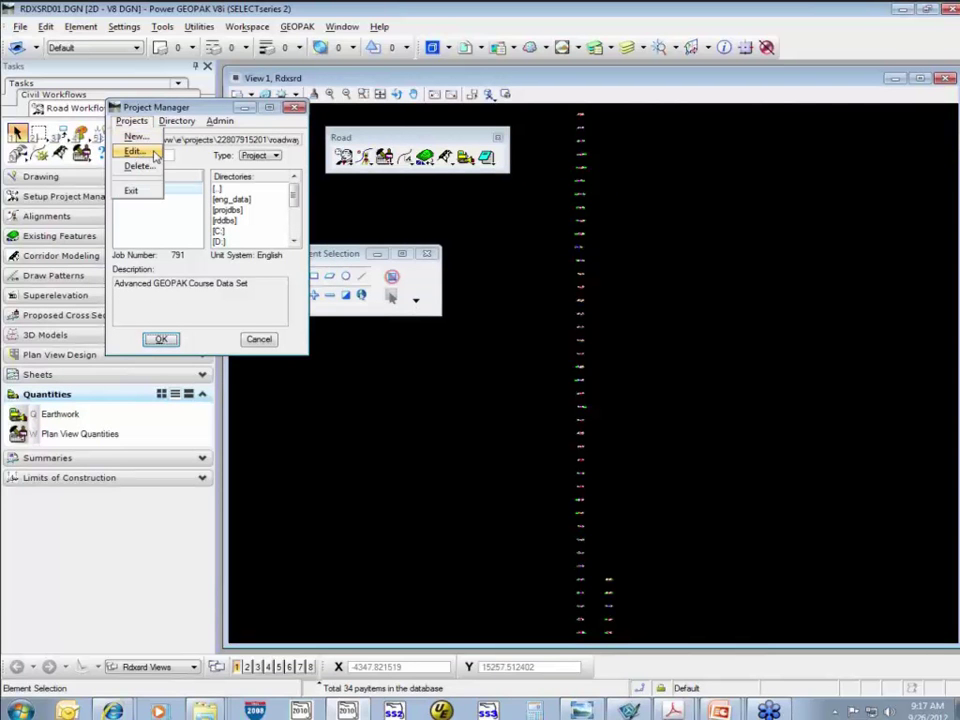
left_click(154, 153)
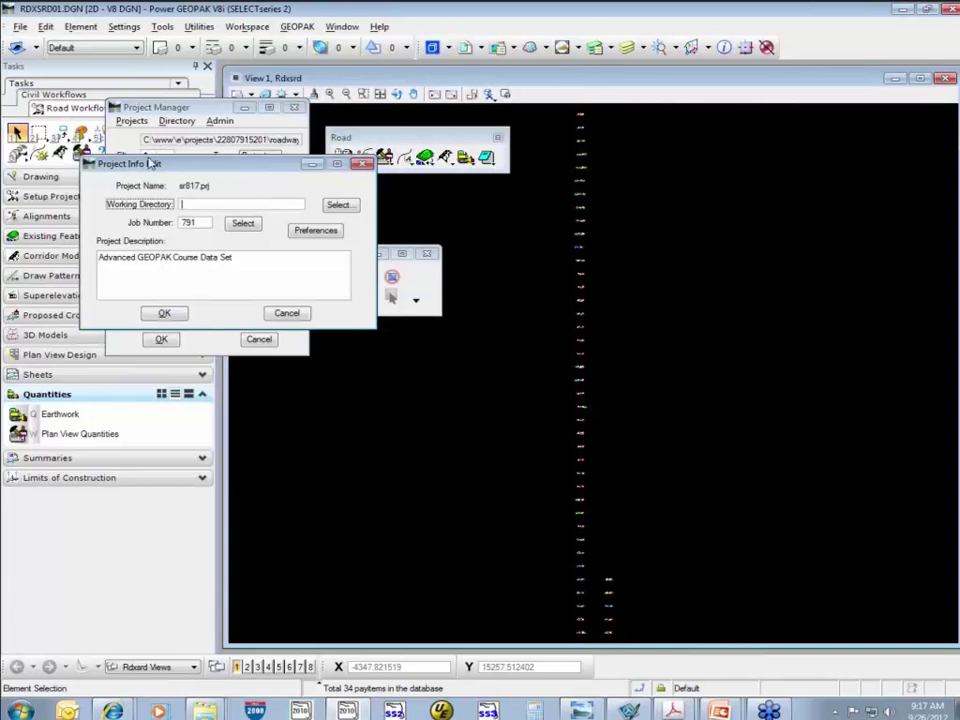
left_click(241, 225)
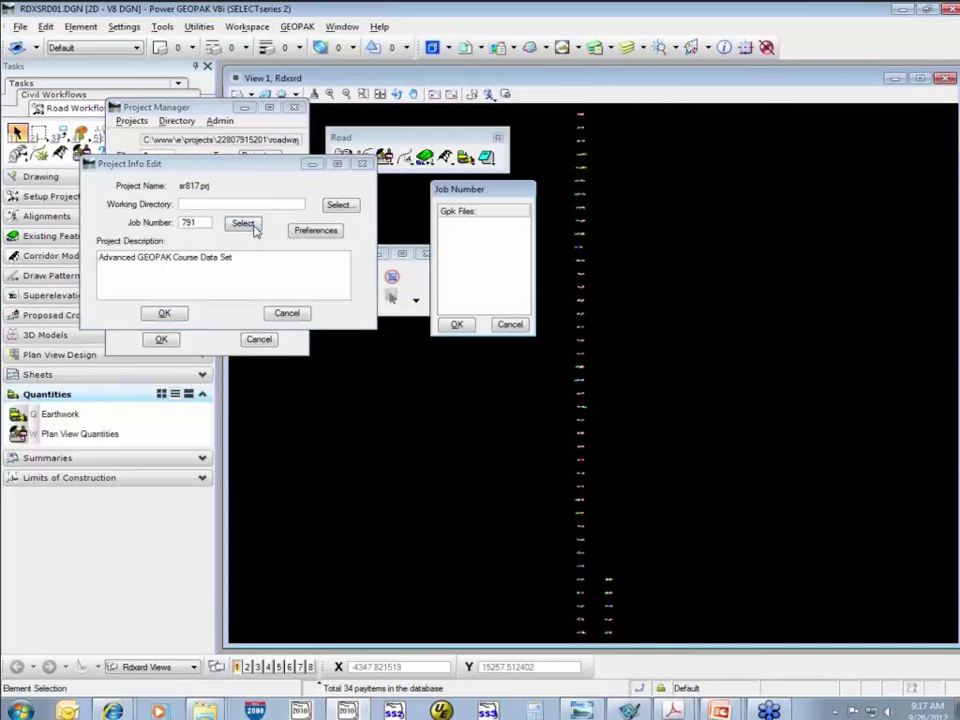
left_click(510, 324)
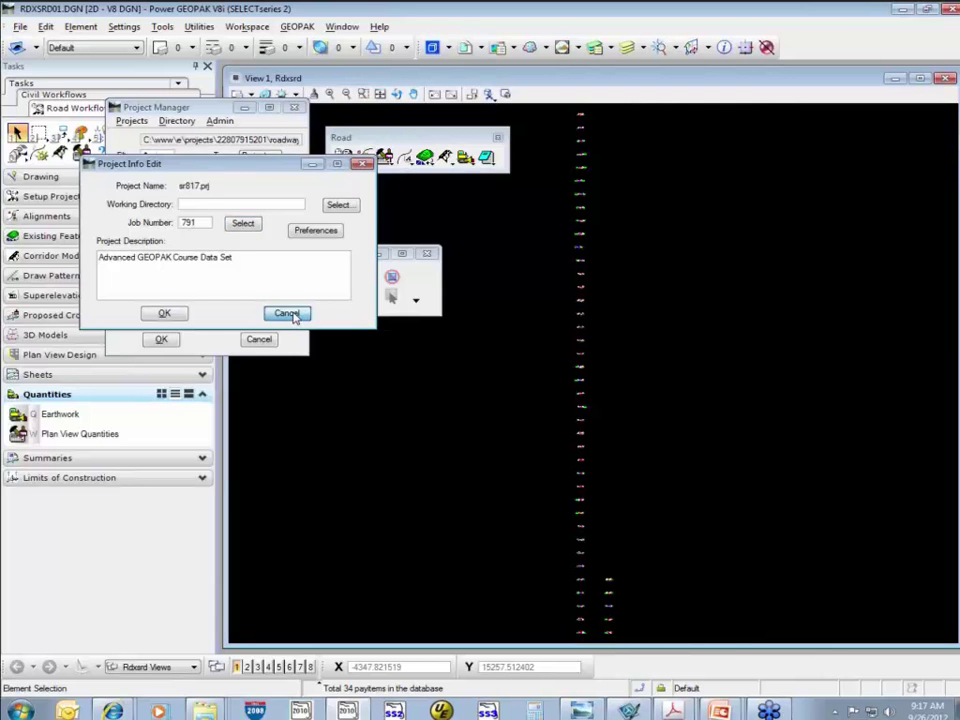
Clear the Job (GPK) Directory in the project's COGO preferences and save the project information.
left_click(300, 232)
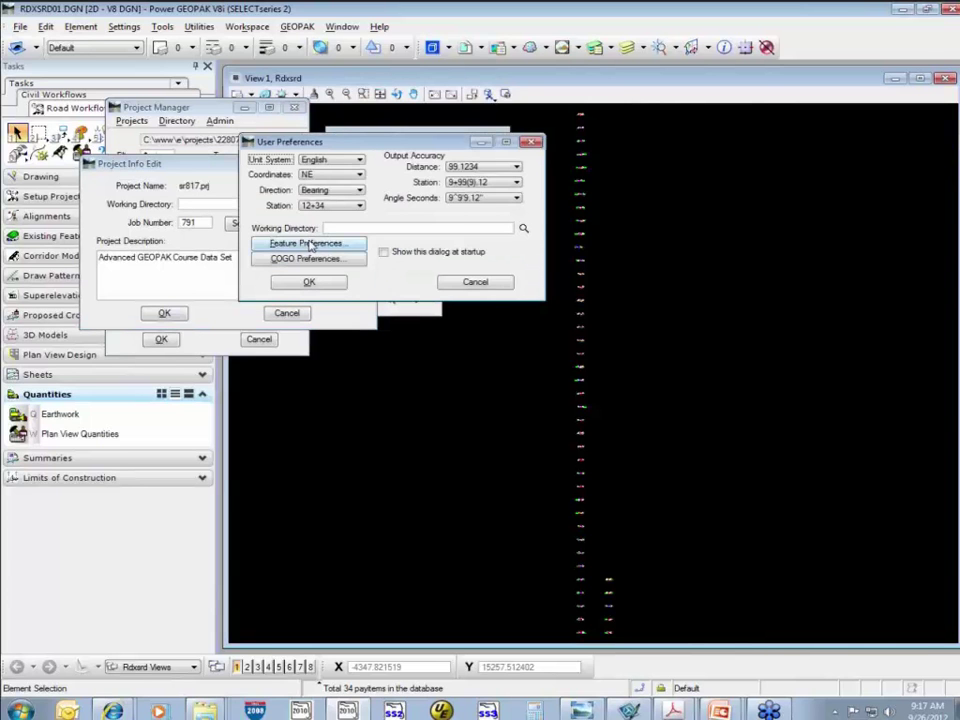
left_click(306, 258)
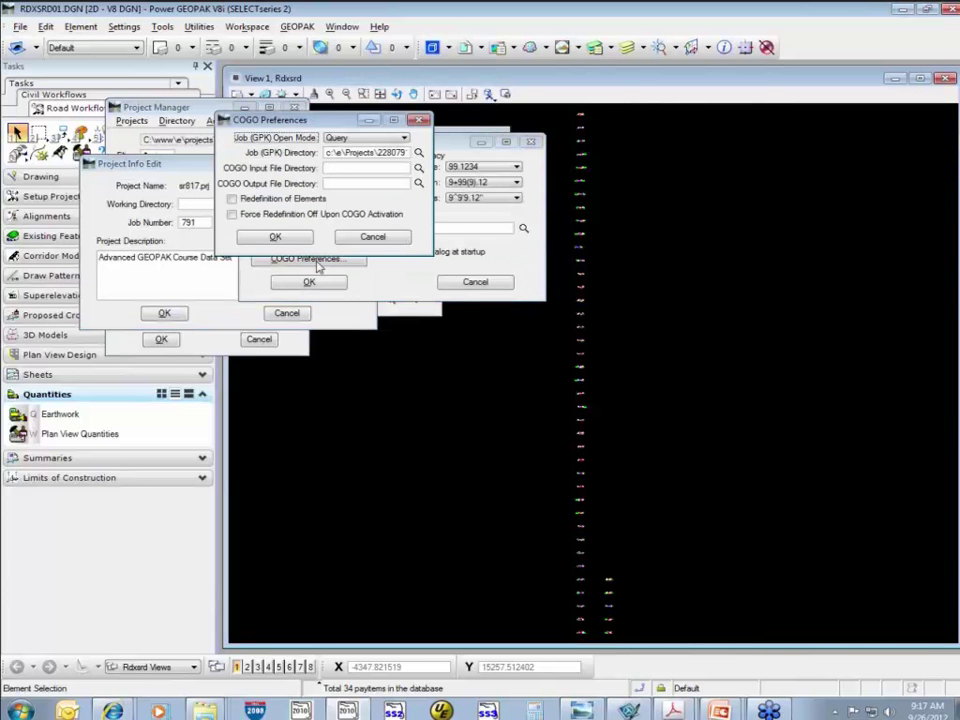
right_click(345, 148)
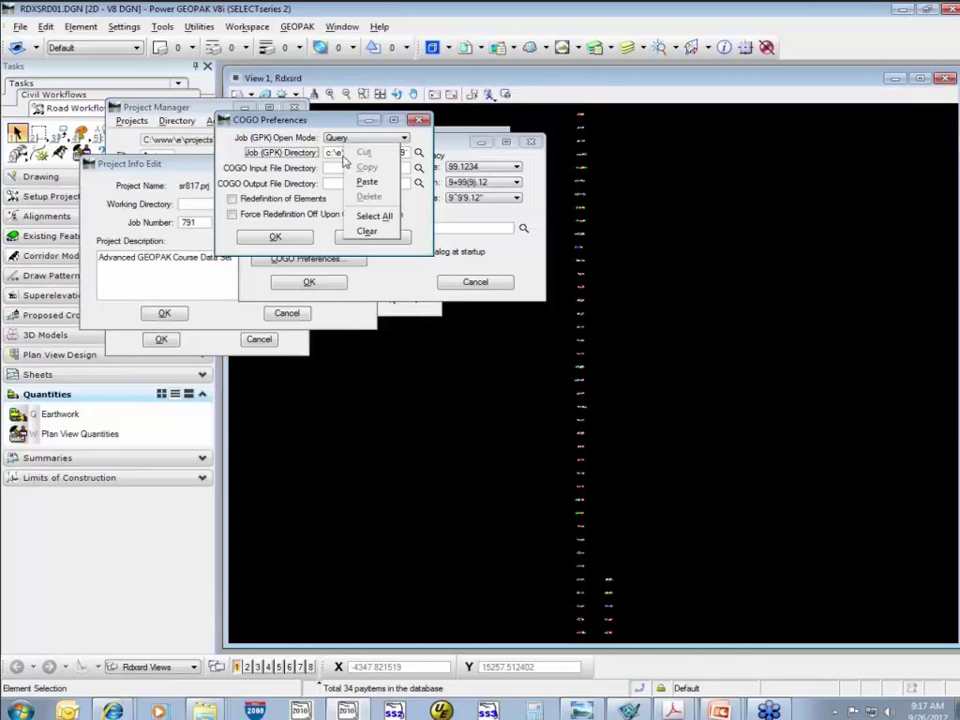
left_click(368, 232)
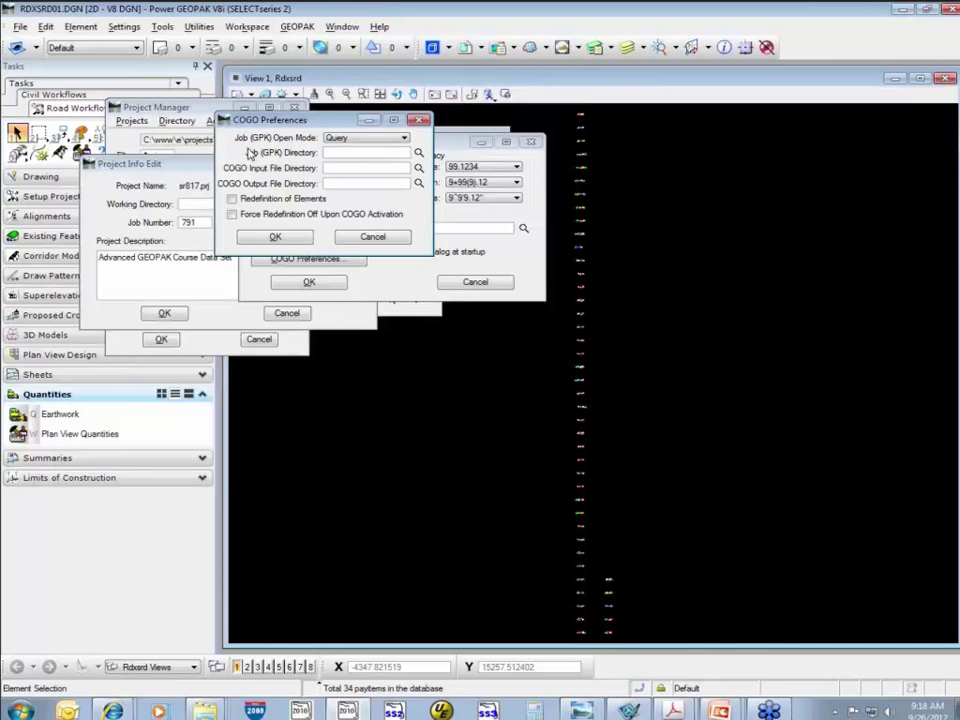
left_click(300, 237)
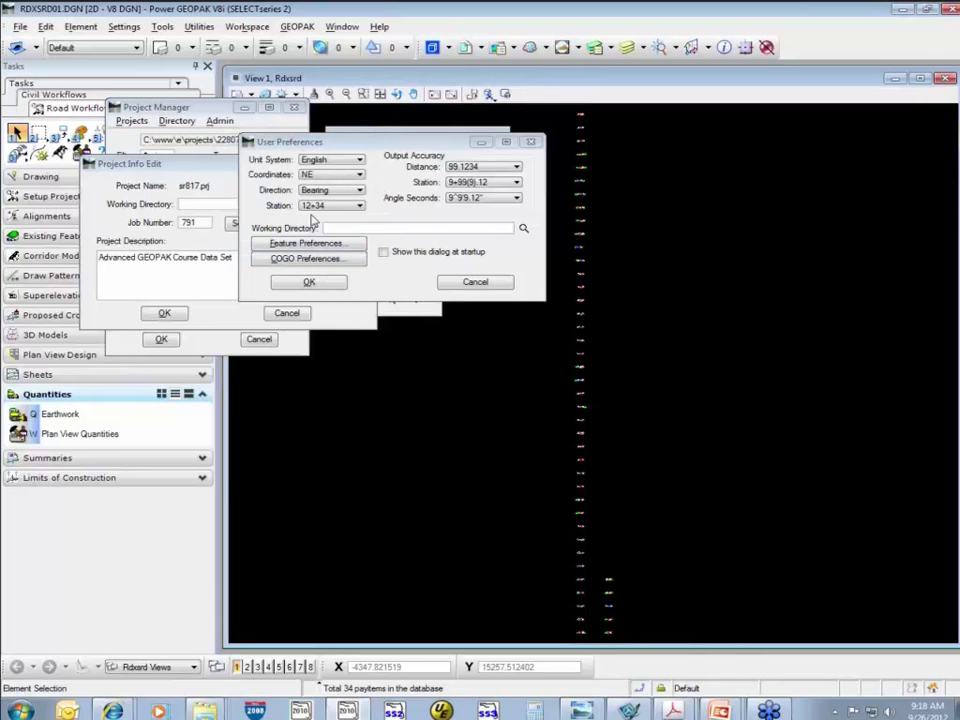
left_click(309, 282)
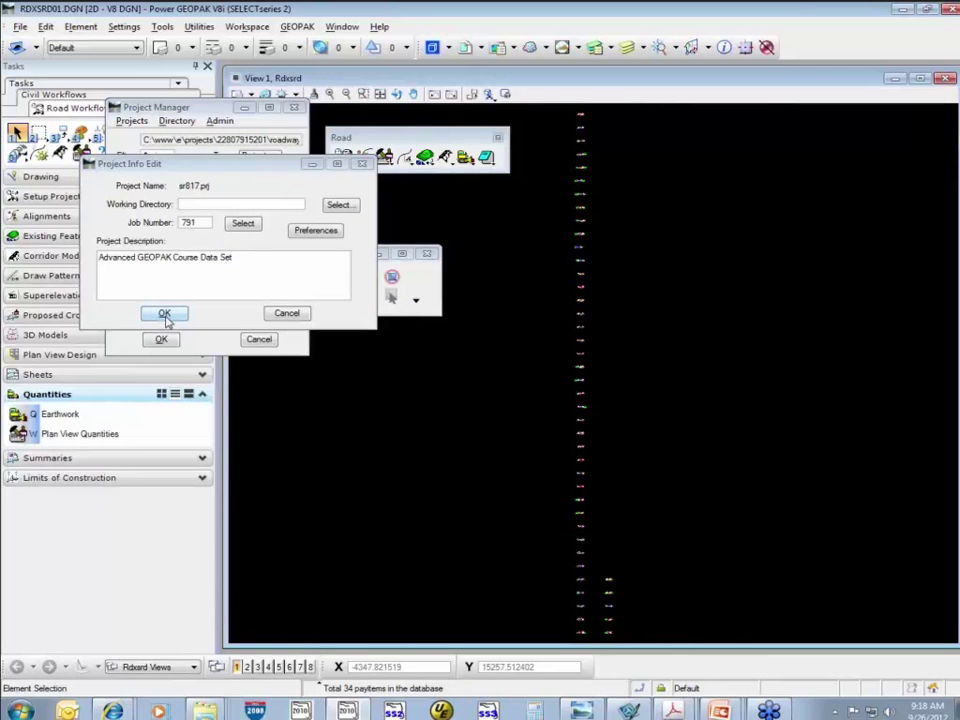
left_click(165, 314)
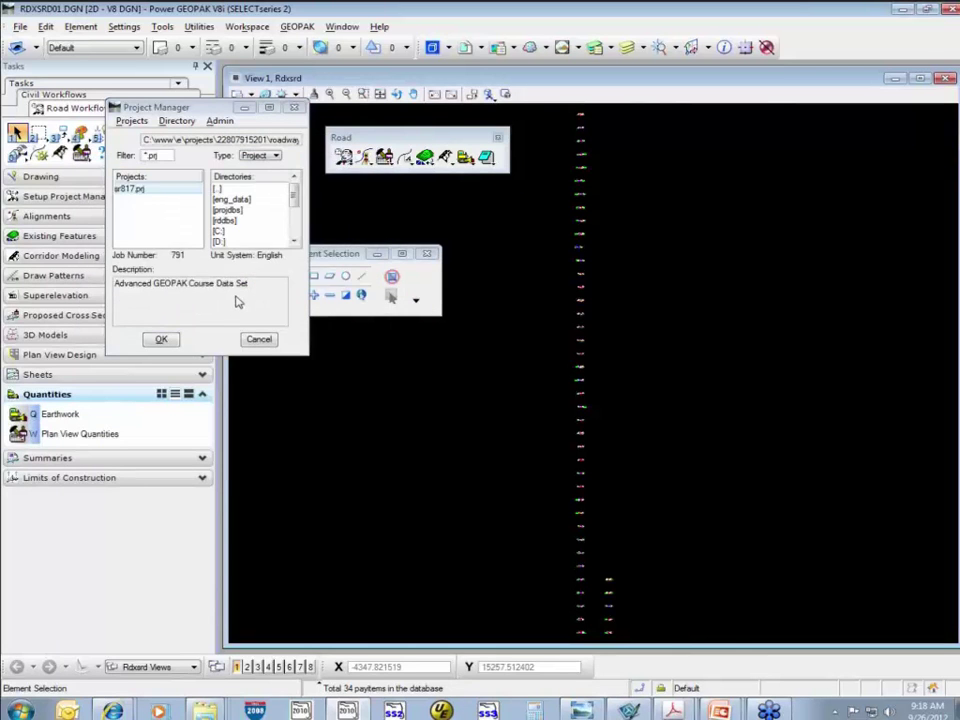
Open the project sr817.prj under the listed project user.
left_click(160, 341)
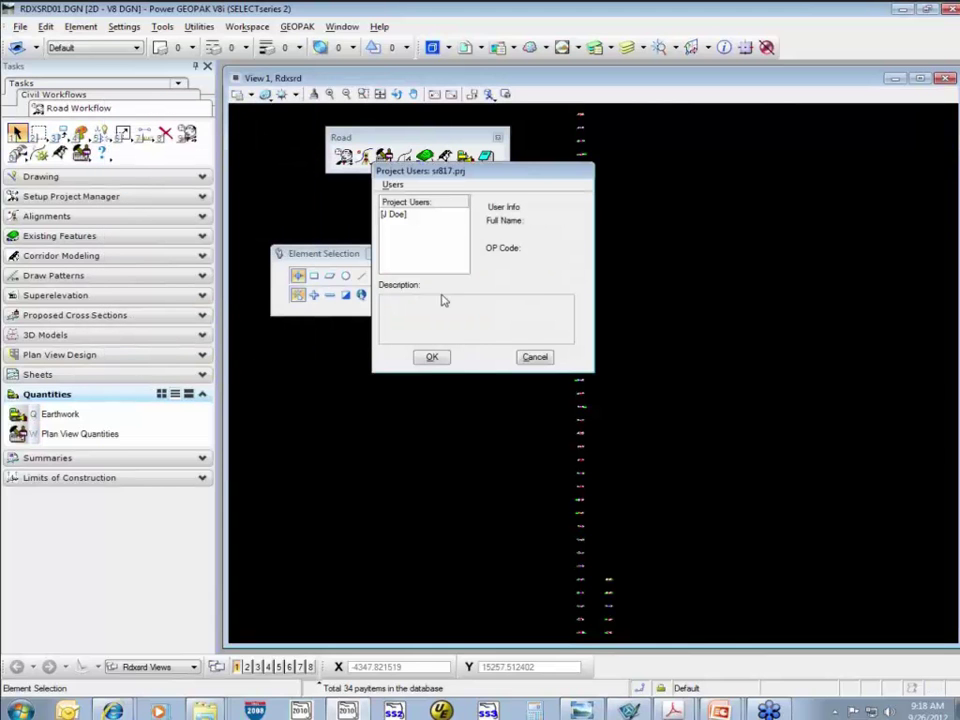
left_click(430, 216)
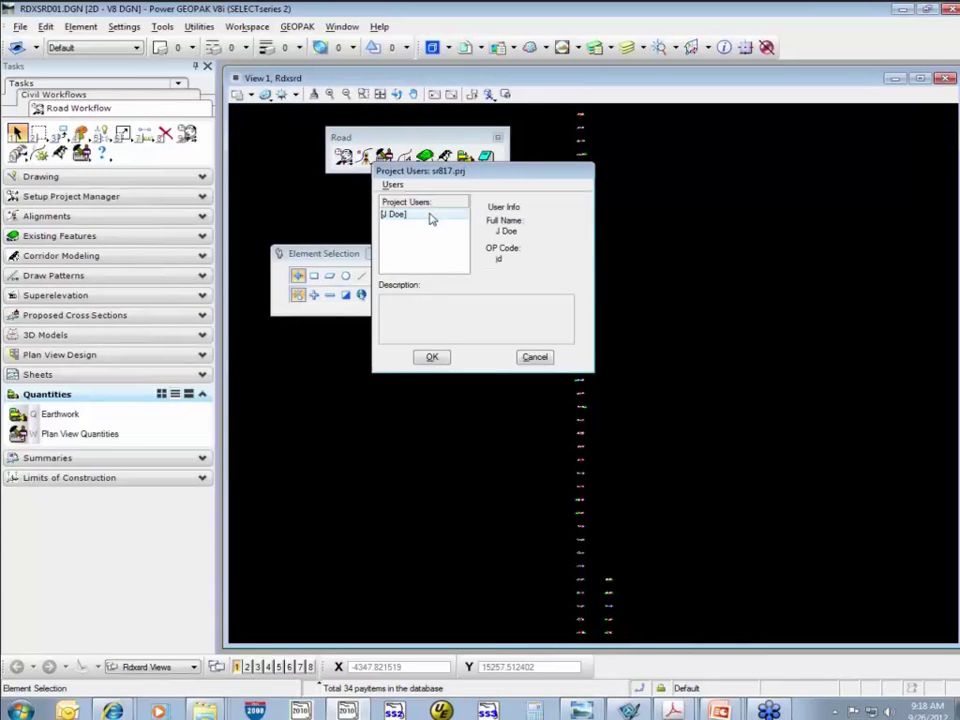
left_click(431, 358)
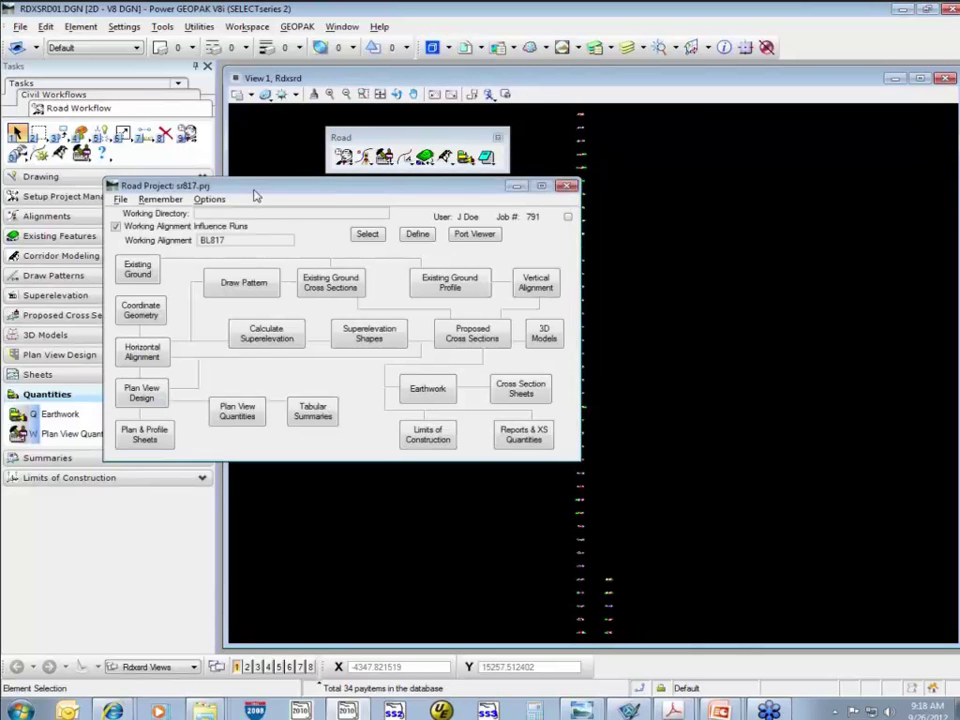
Create a new earthwork run named BL817 with the description "Earthwork for the mainline".
left_click_drag(257, 187, 412, 189)
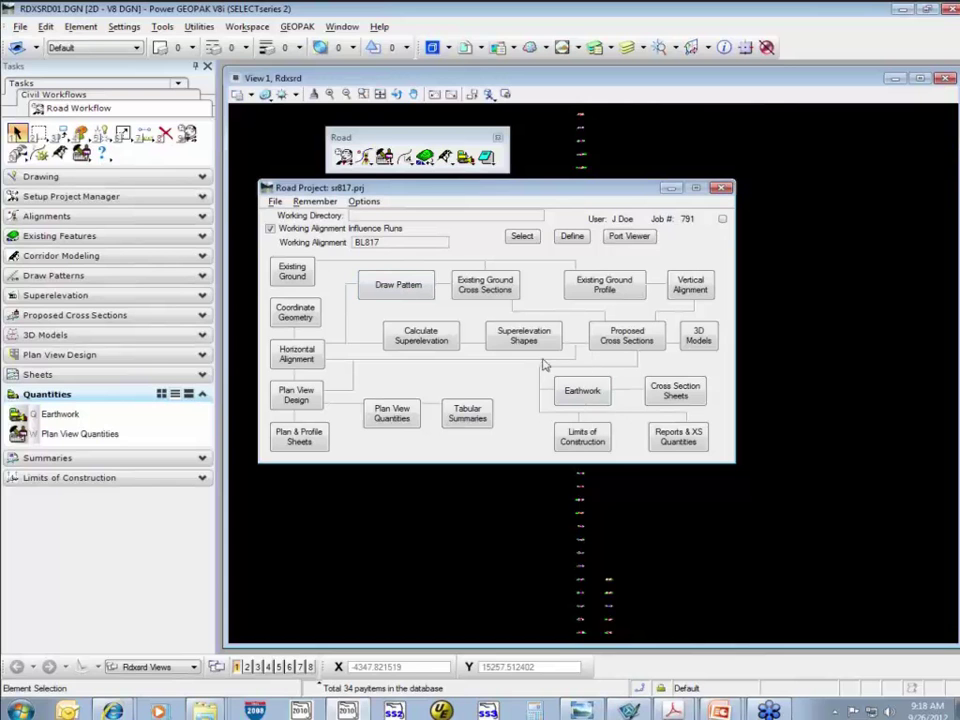
left_click(604, 403)
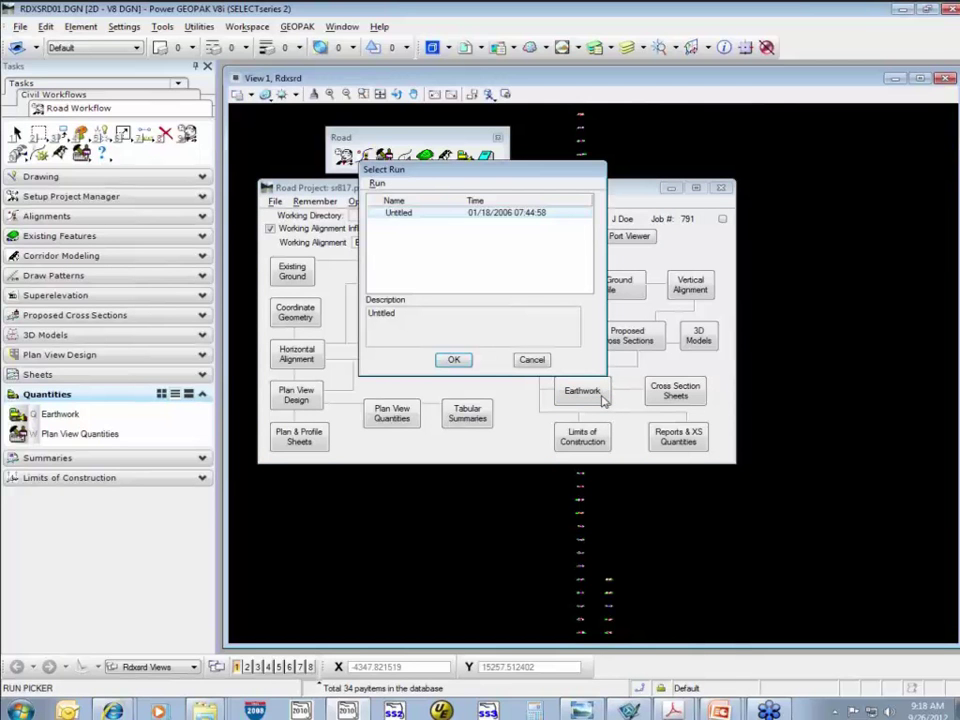
left_click(376, 184)
left_click(386, 198)
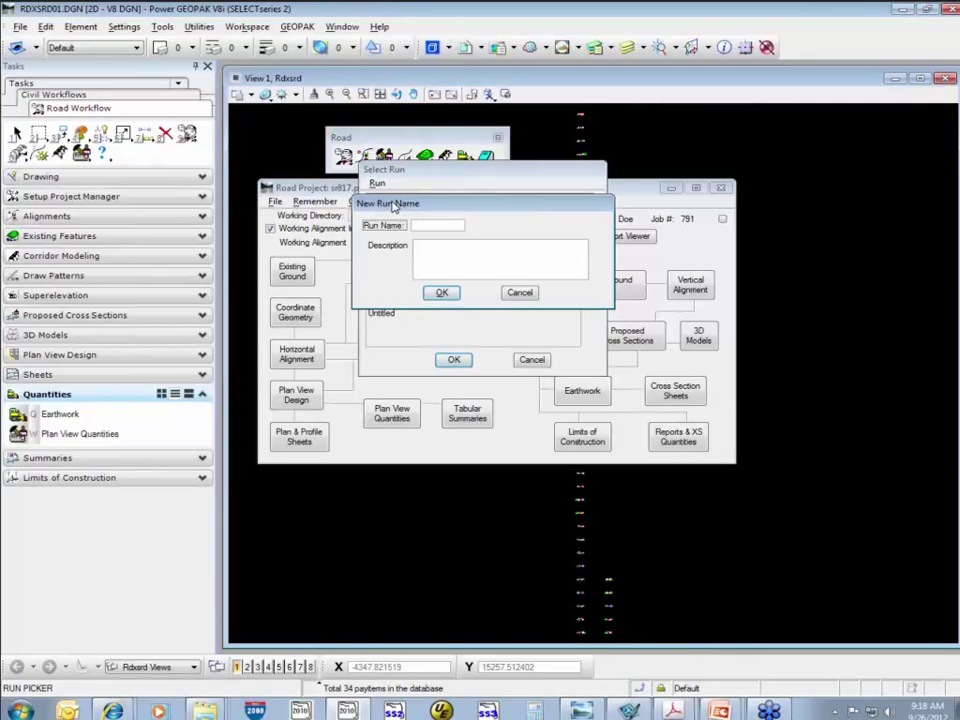
type("BL817")
left_click(500, 263)
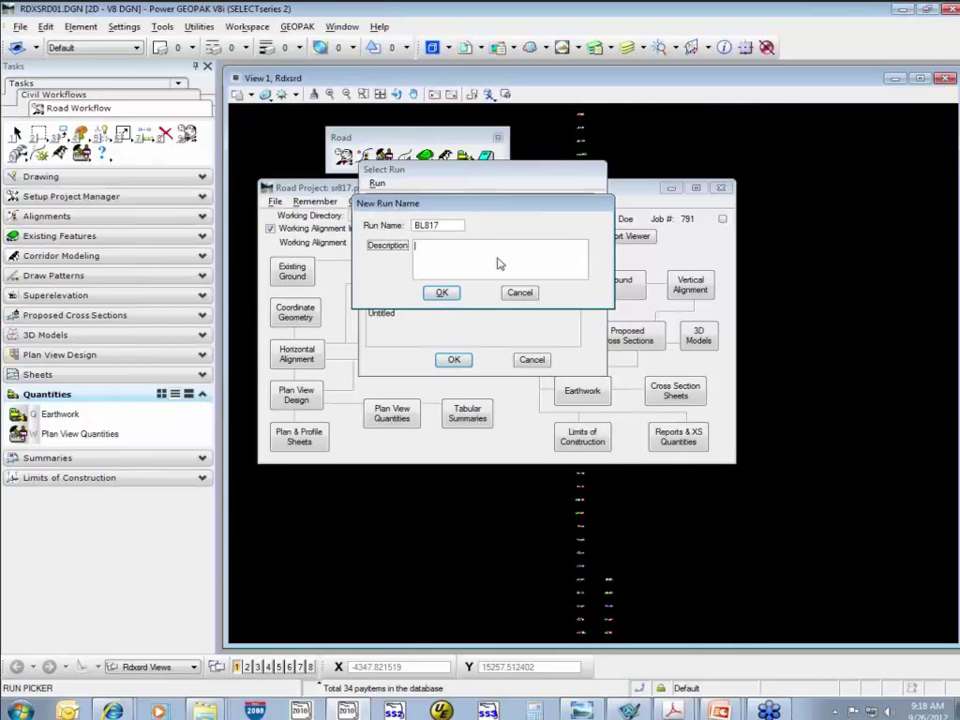
type("Earthwork for the mainline")
left_click(451, 297)
Open the earthwork run BL817 and move its window over the Road Project window.
left_click(424, 212)
left_click(454, 360)
left_click_drag(224, 214, 353, 193)
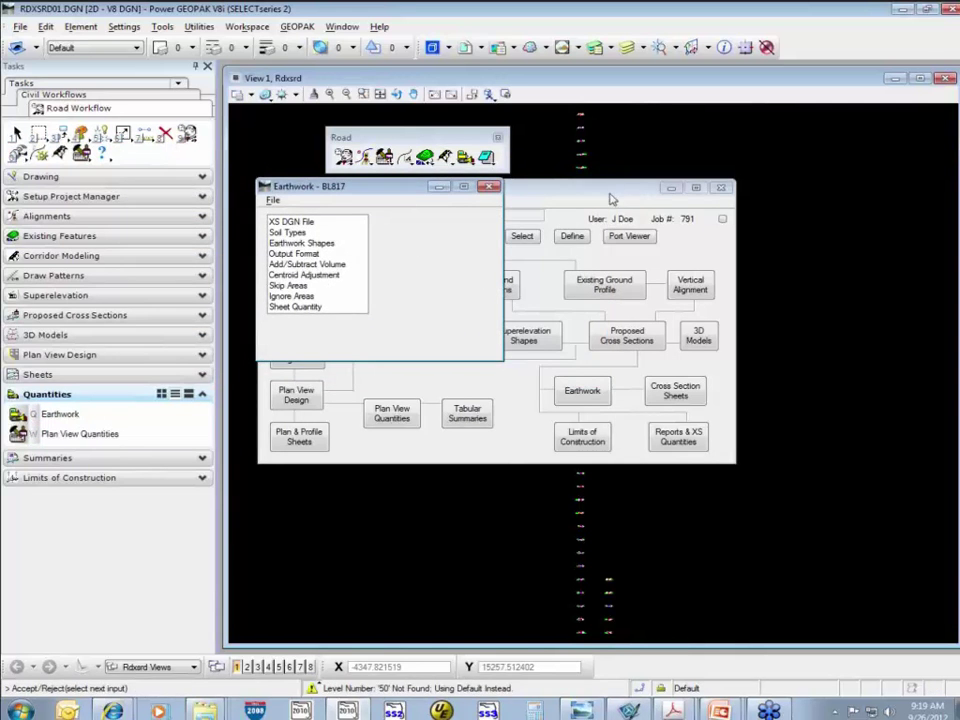
Toggle Auto Sink for the road project and return to the BL817 Earthwork window.
left_click(628, 204)
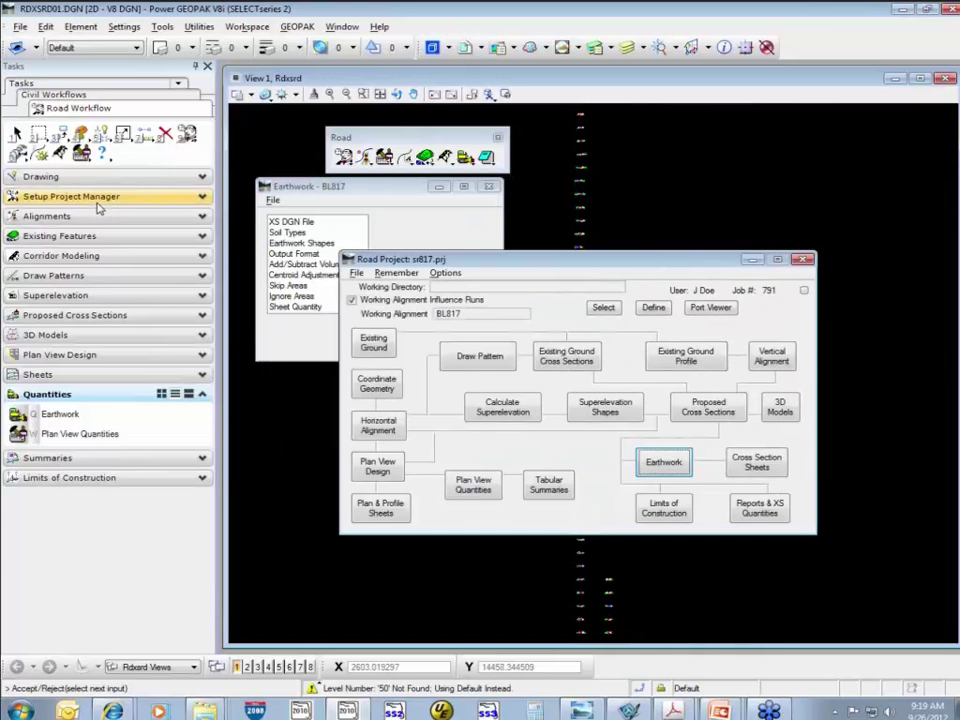
left_click(96, 197)
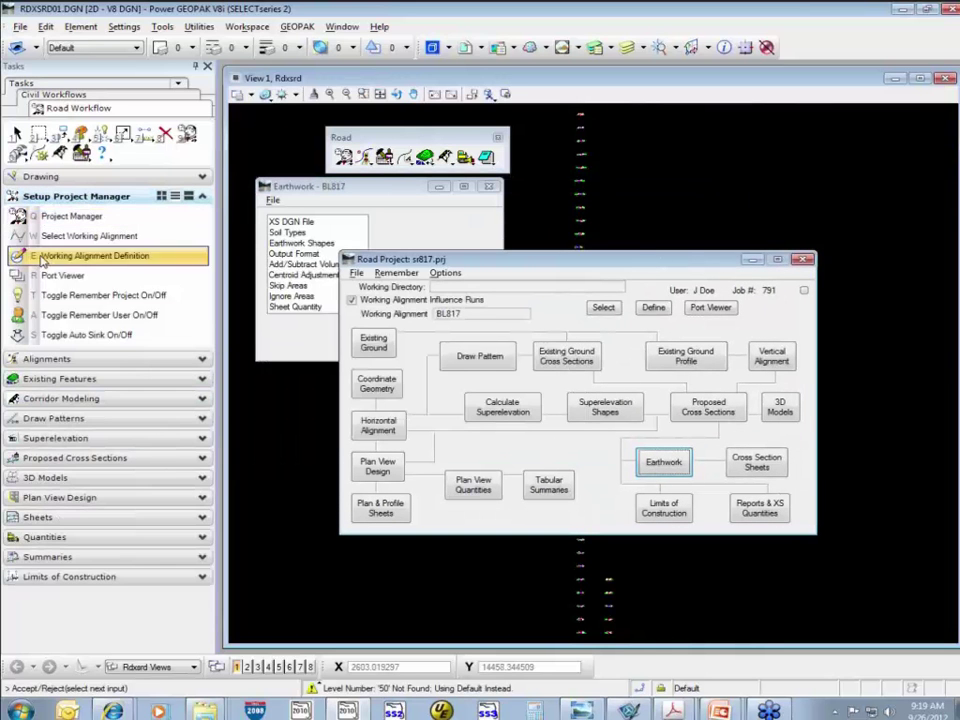
left_click(100, 335)
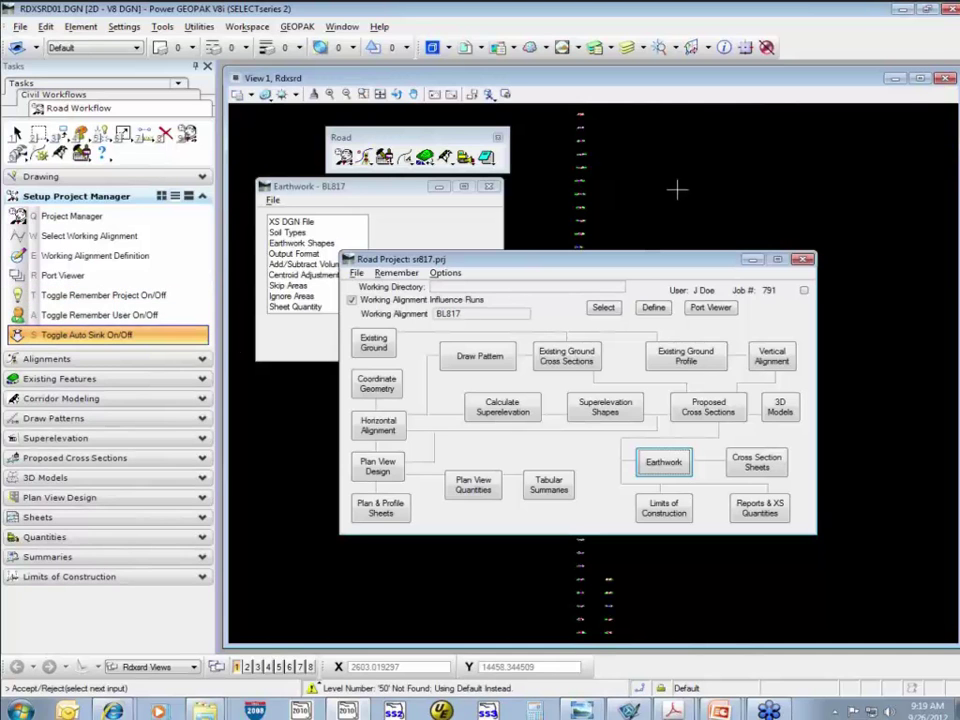
left_click(670, 463)
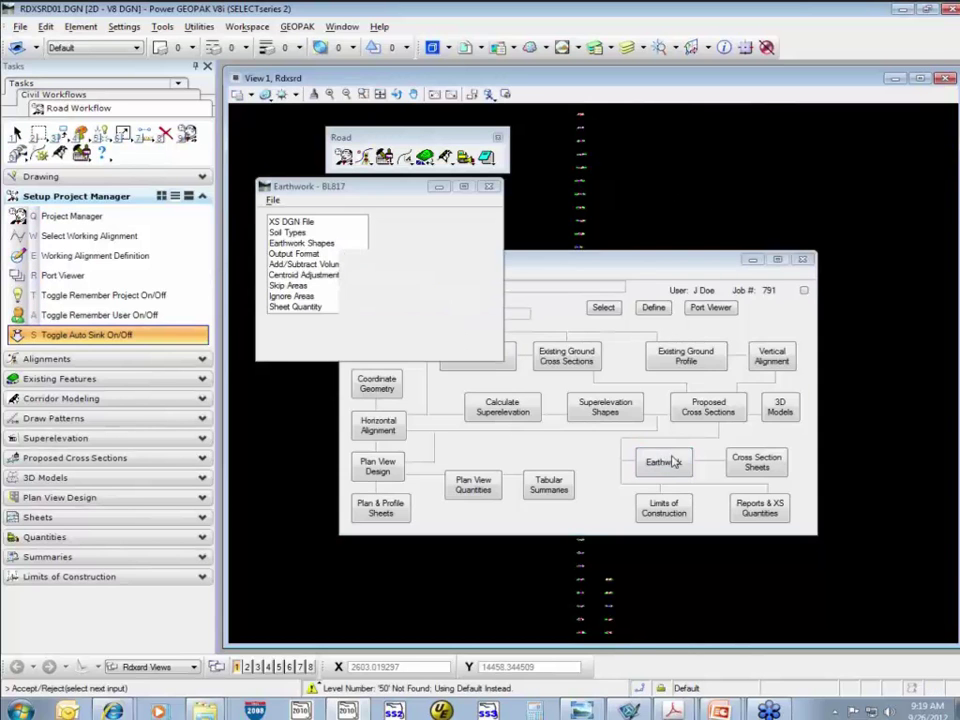
left_click_drag(346, 192, 460, 219)
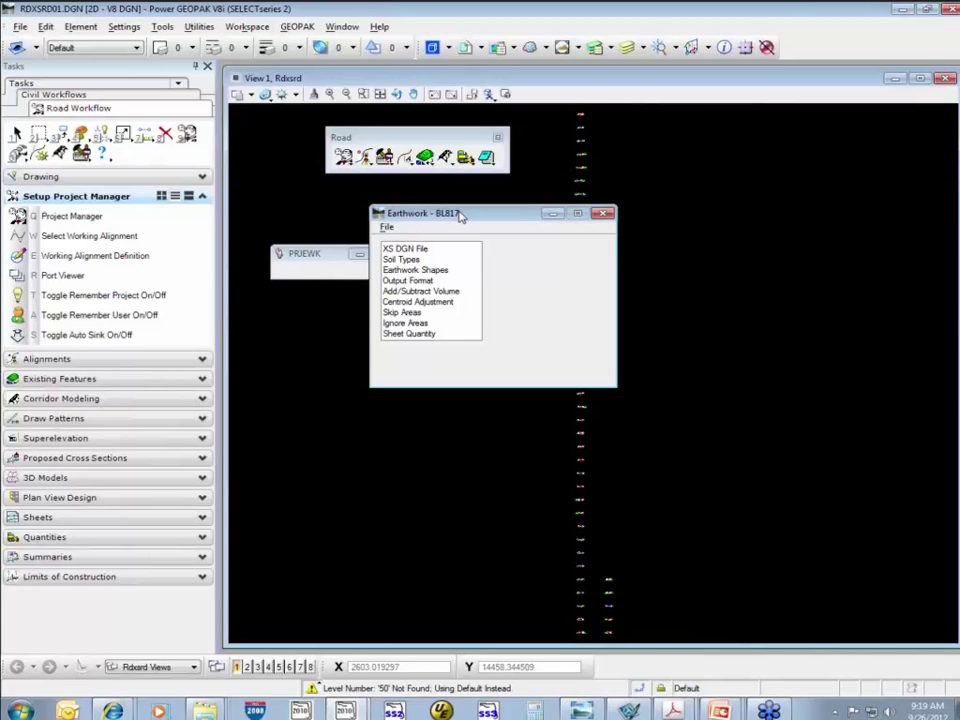
Look at the Export option of the earthwork run, which saves an ASCII .inp file, and leave it without saving.
left_click(388, 228)
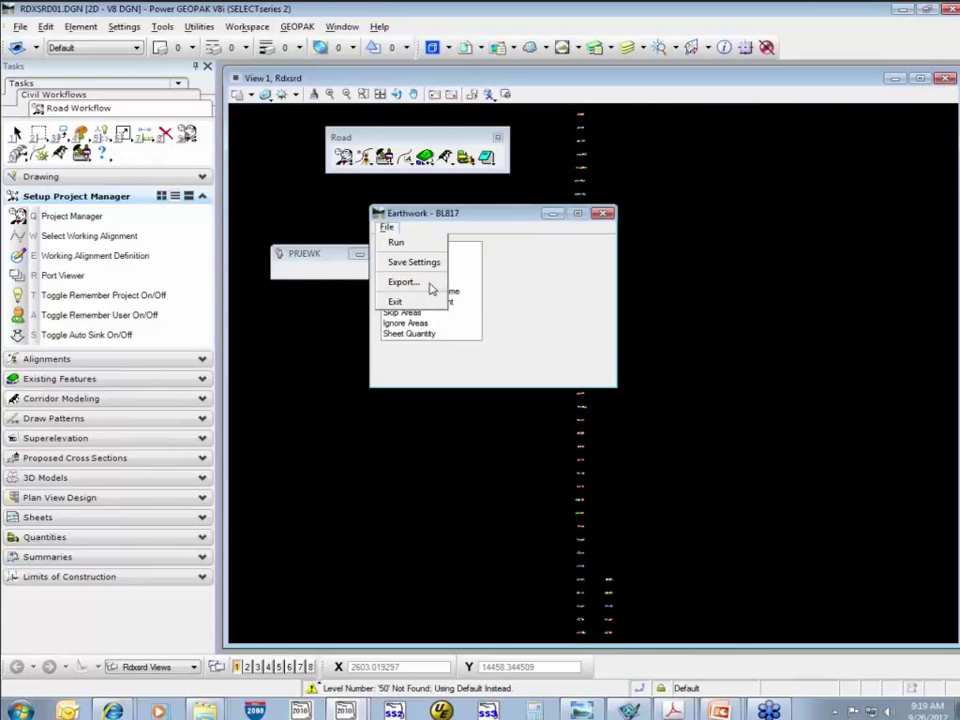
left_click(430, 284)
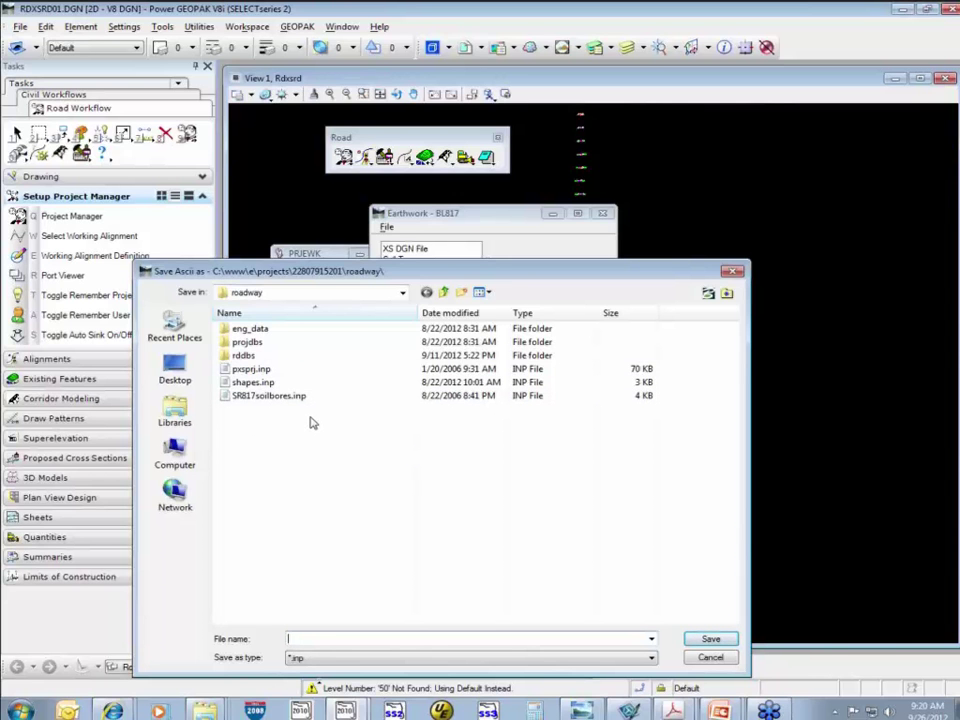
left_click_drag(452, 276, 557, 400)
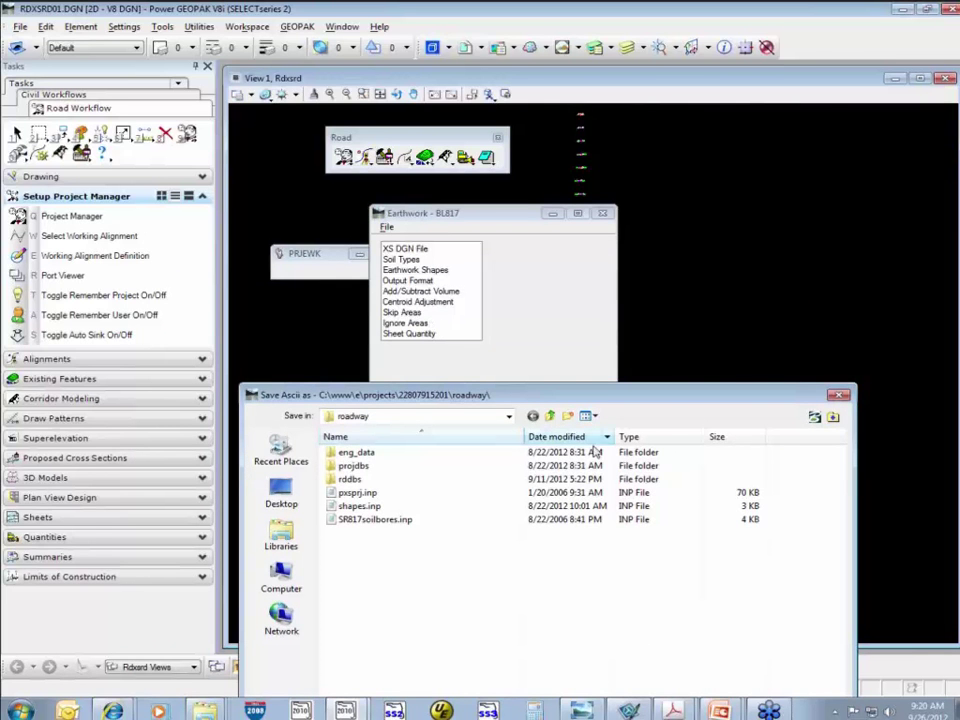
left_click_drag(670, 397, 541, 160)
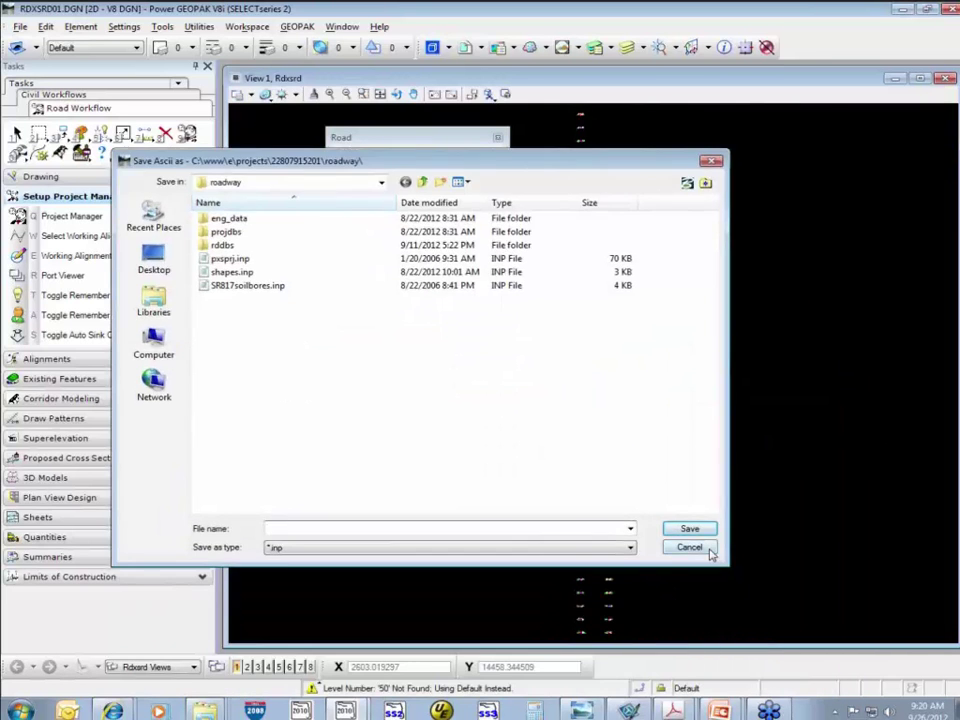
left_click(703, 550)
Review the run's XS DGN File settings: vertical search distance, baseline, and begin and end stations, and view a cross section.
left_click(405, 248)
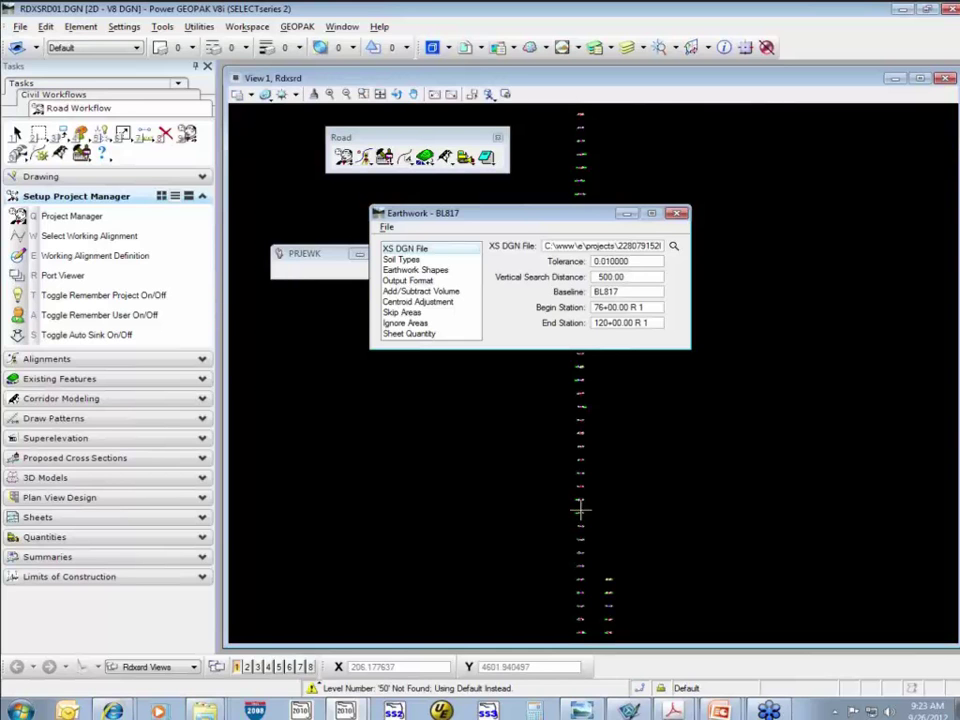
left_click(599, 279)
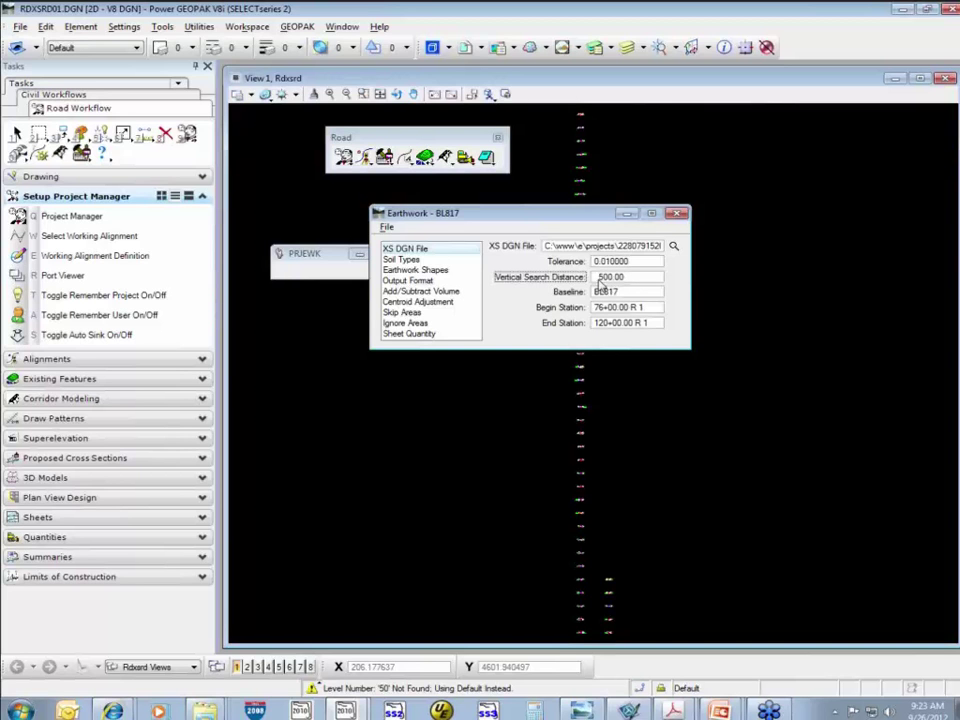
left_click_drag(599, 279, 627, 283)
key("Tab")
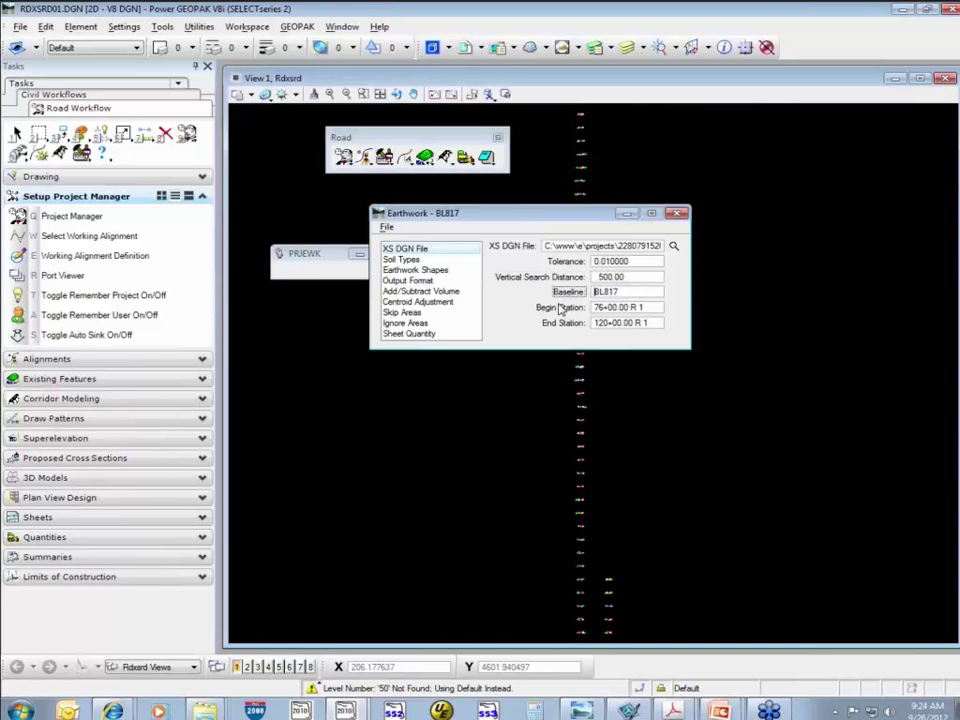
left_click(580, 487)
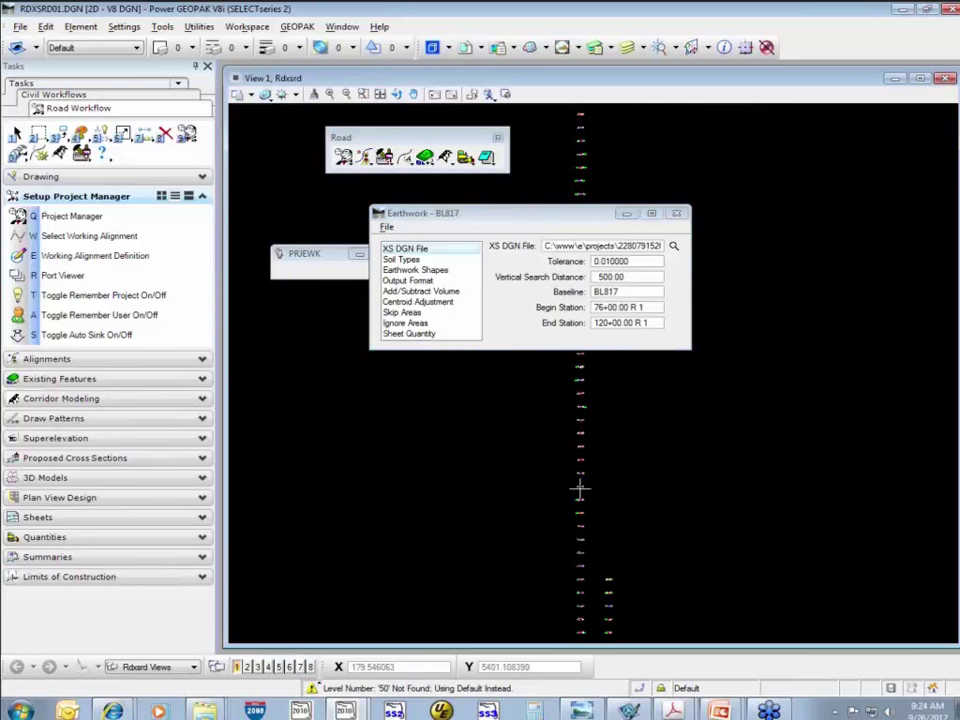
scroll(582, 480, "up", 5)
scroll(585, 462, "down", 5)
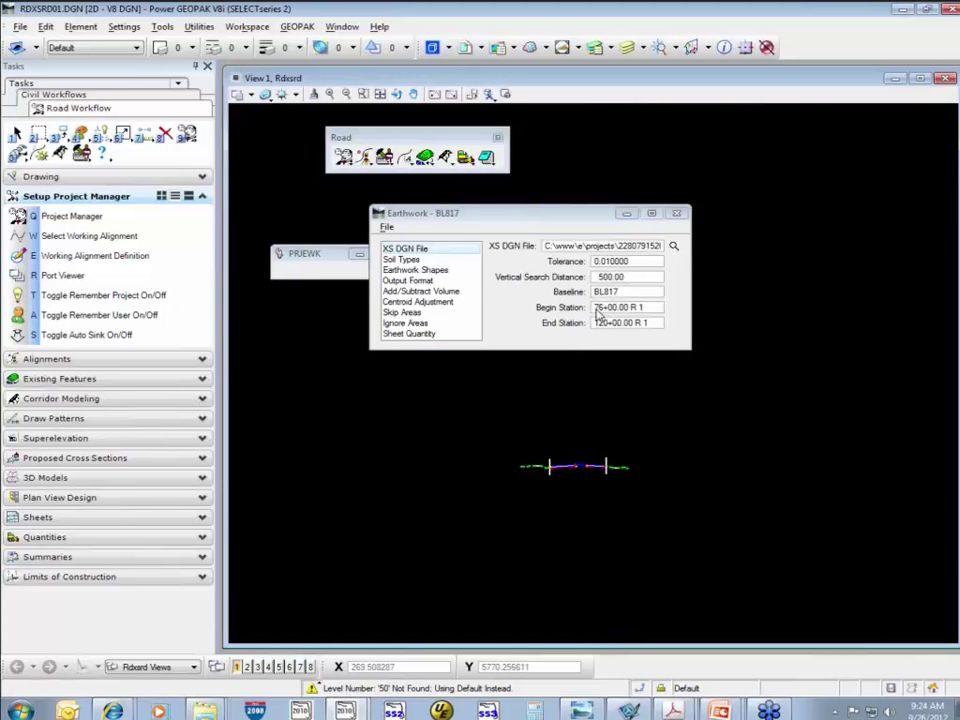
left_click_drag(597, 308, 681, 318)
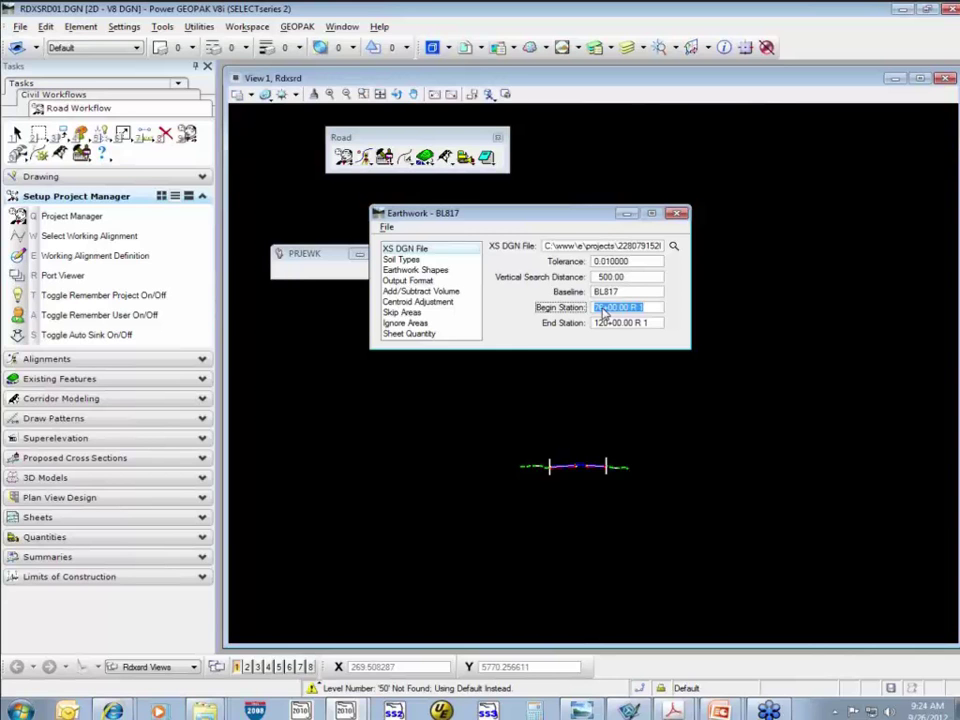
left_click_drag(595, 323, 617, 327)
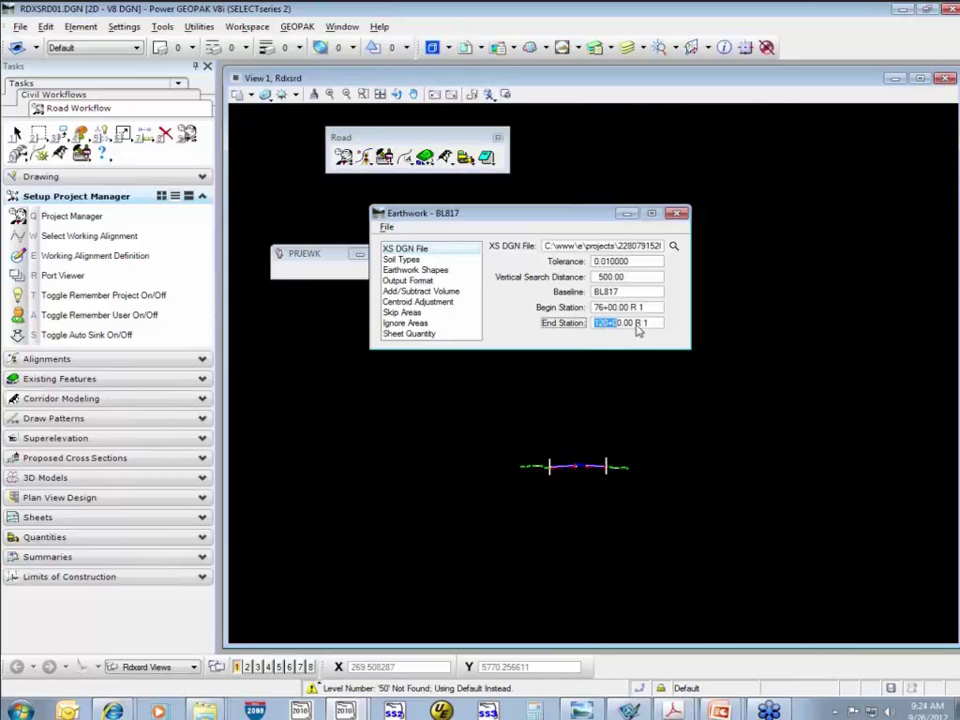
left_click_drag(636, 326, 657, 330)
left_click(638, 326)
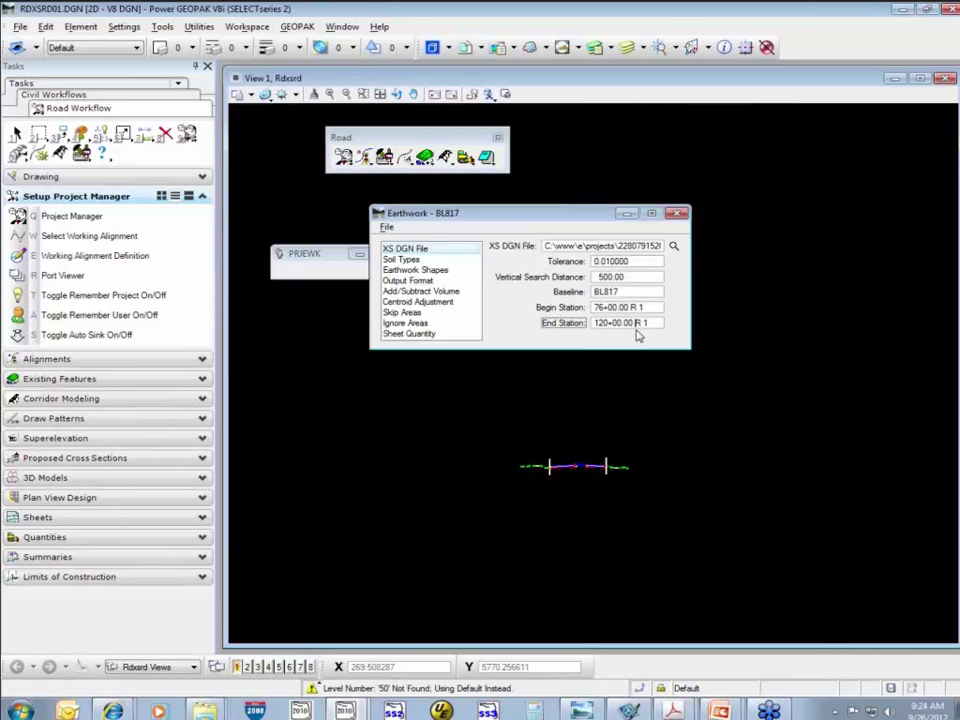
In the soil type settings, select the Existing Ground class and use the working alignment definition as search criteria.
left_click(402, 259)
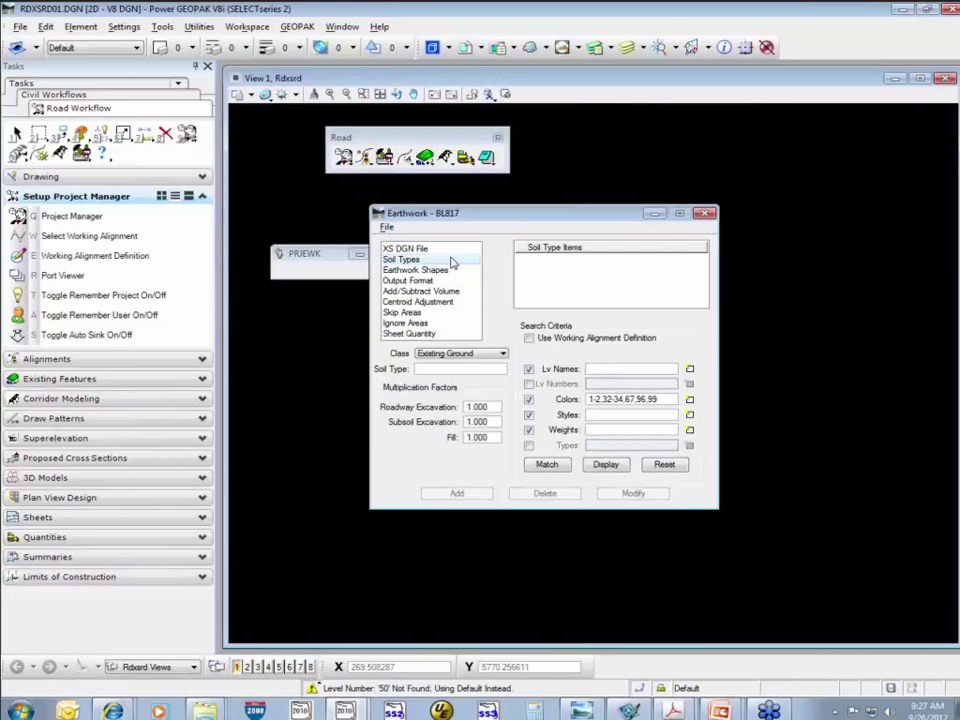
left_click(473, 354)
left_click(503, 354)
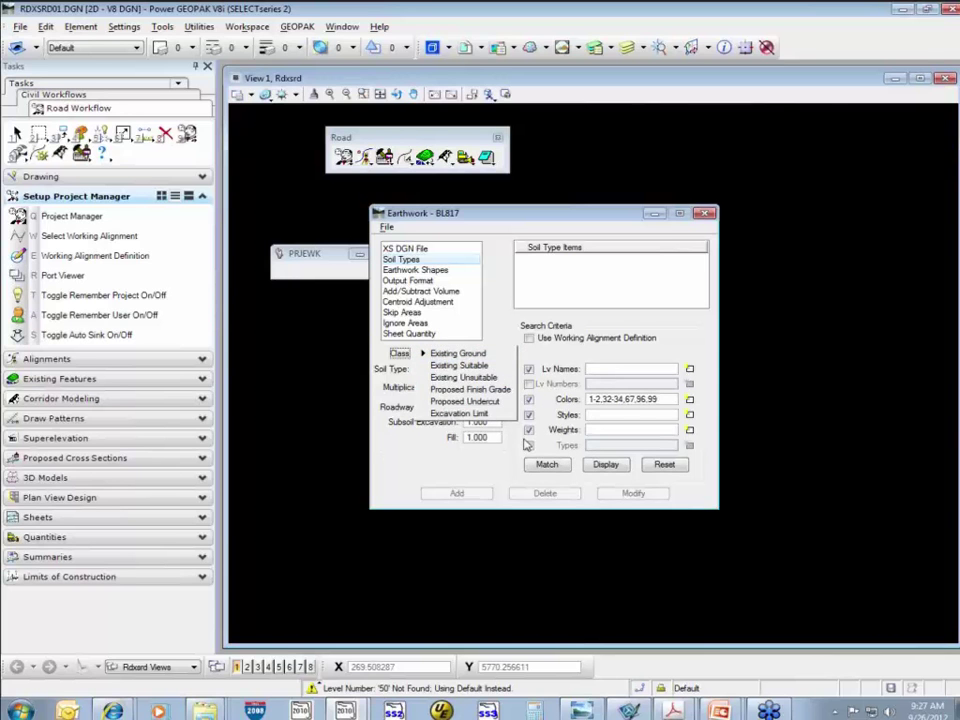
left_click(493, 356)
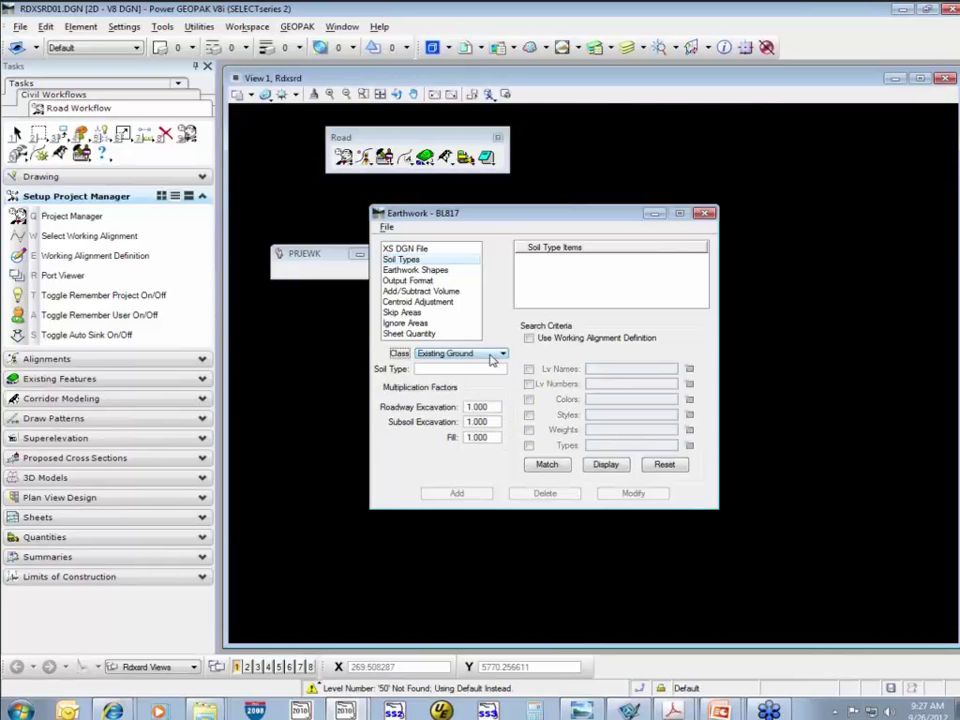
left_click(486, 356)
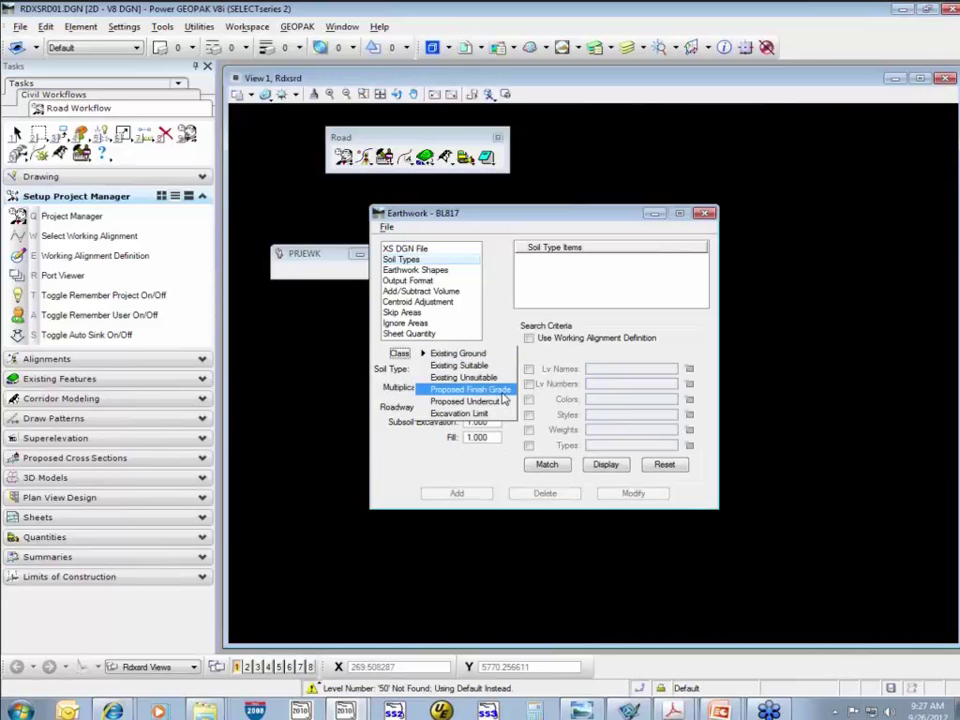
left_click(458, 355)
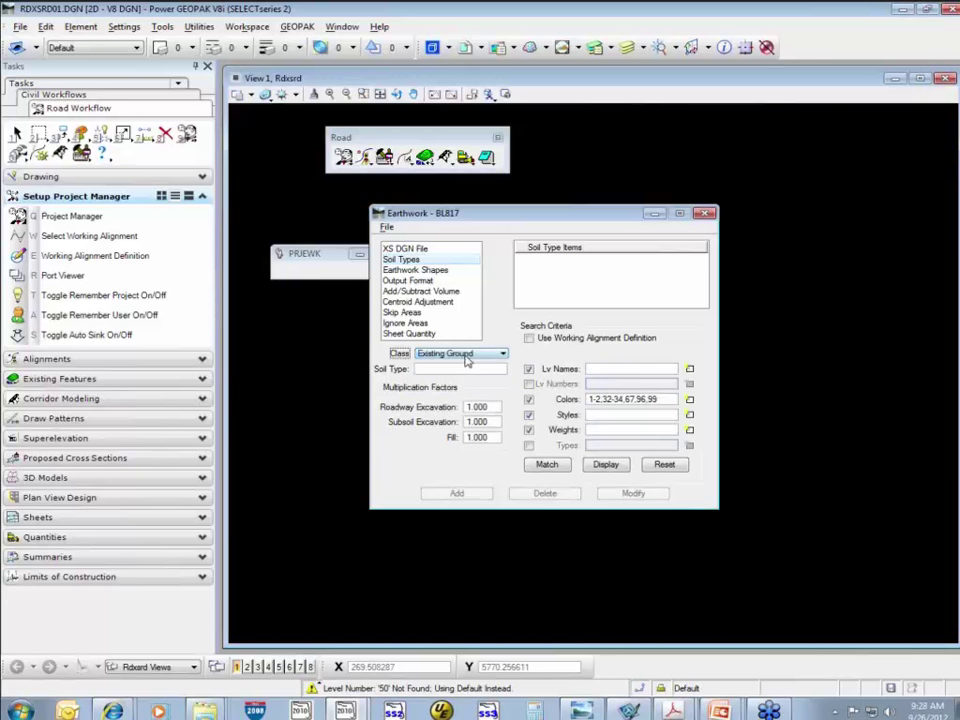
left_click(530, 339)
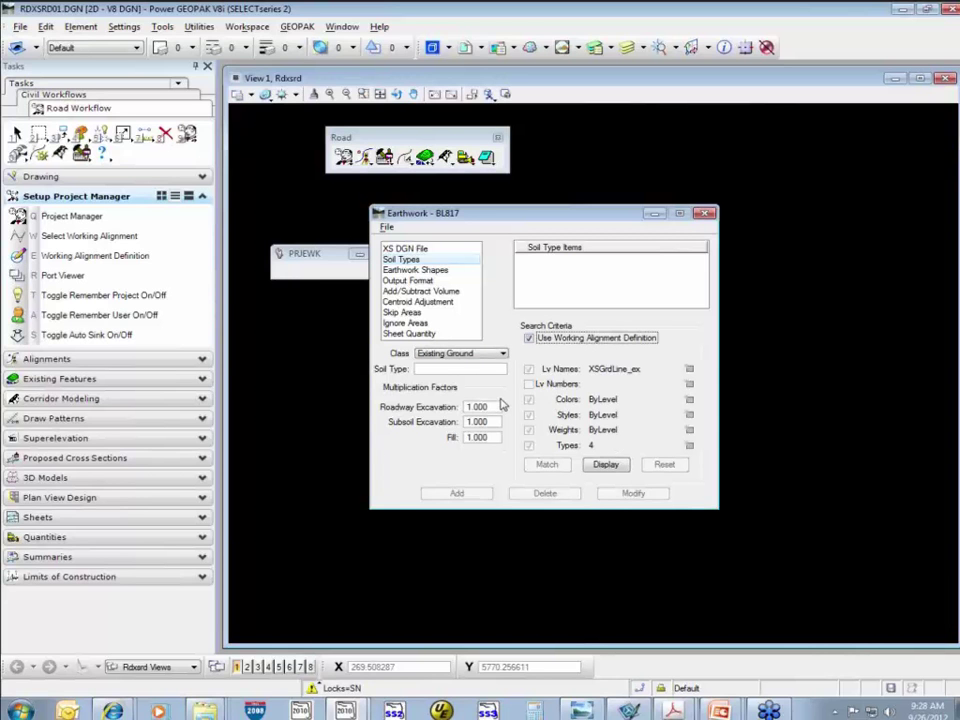
Name the Existing Ground soil type Earth and add it to the soil type items.
left_click(436, 370)
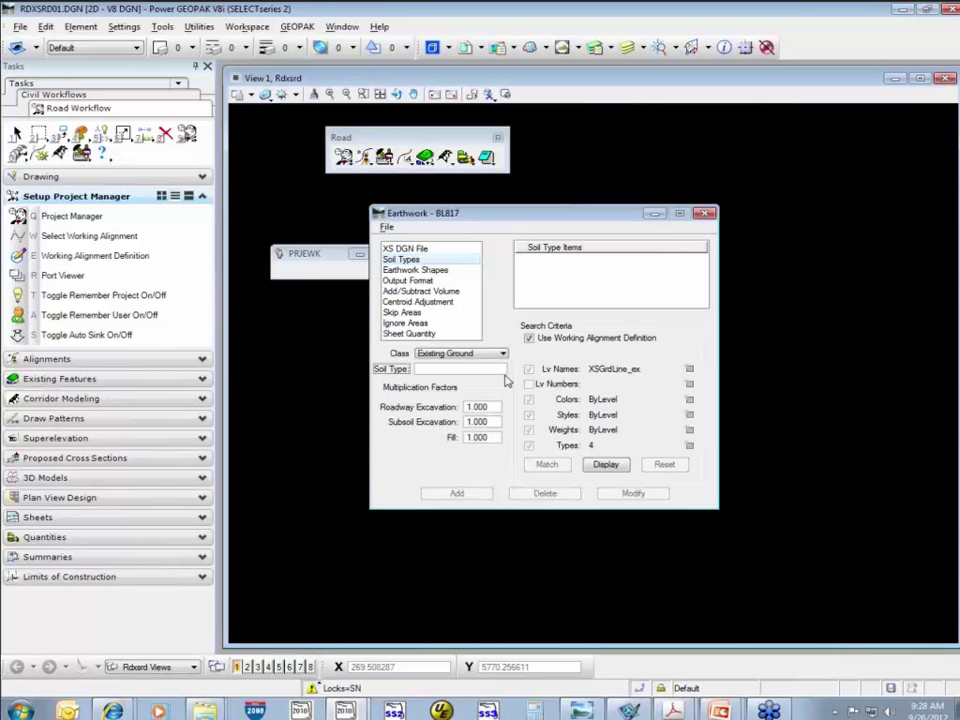
type("Earth")
key("Tab")
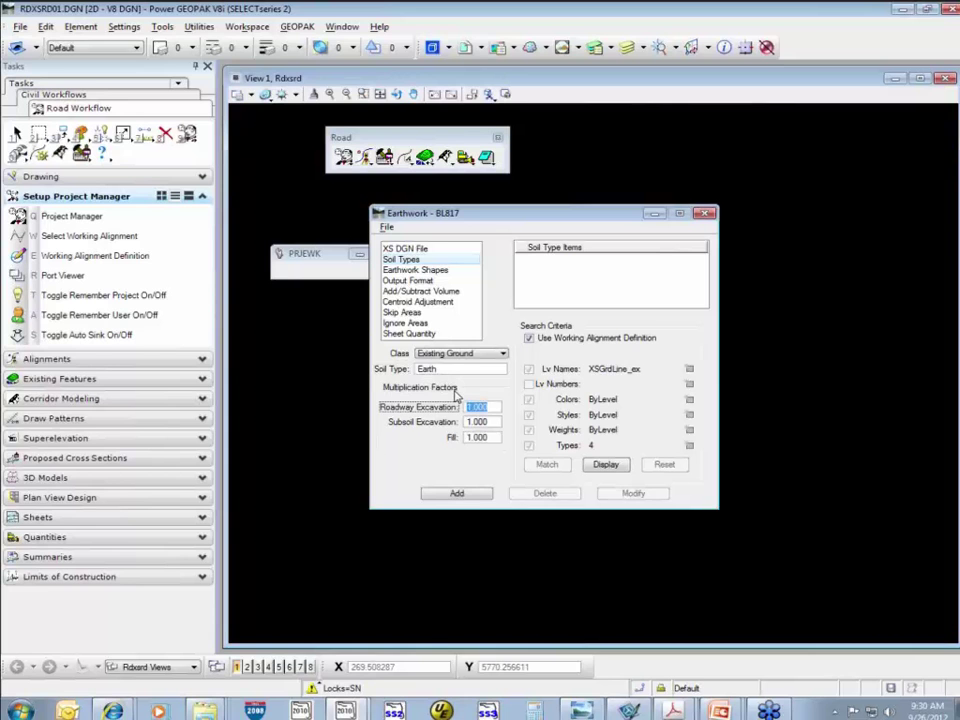
left_click(466, 494)
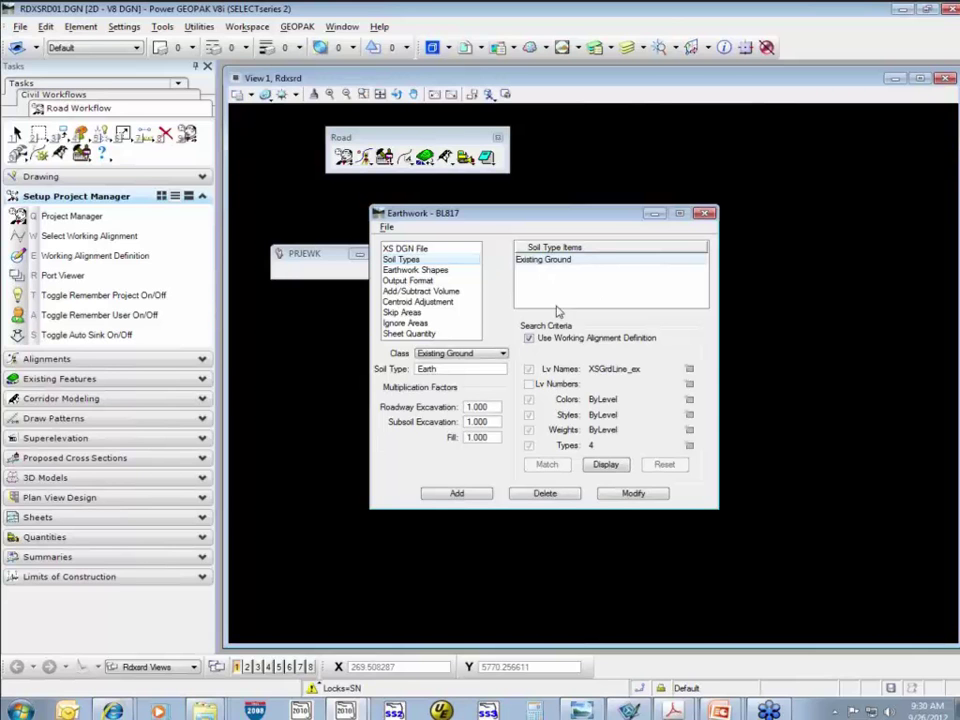
Set the soil type class to Proposed Finish Grade and turn off the working alignment definition as search criteria.
left_click(480, 354)
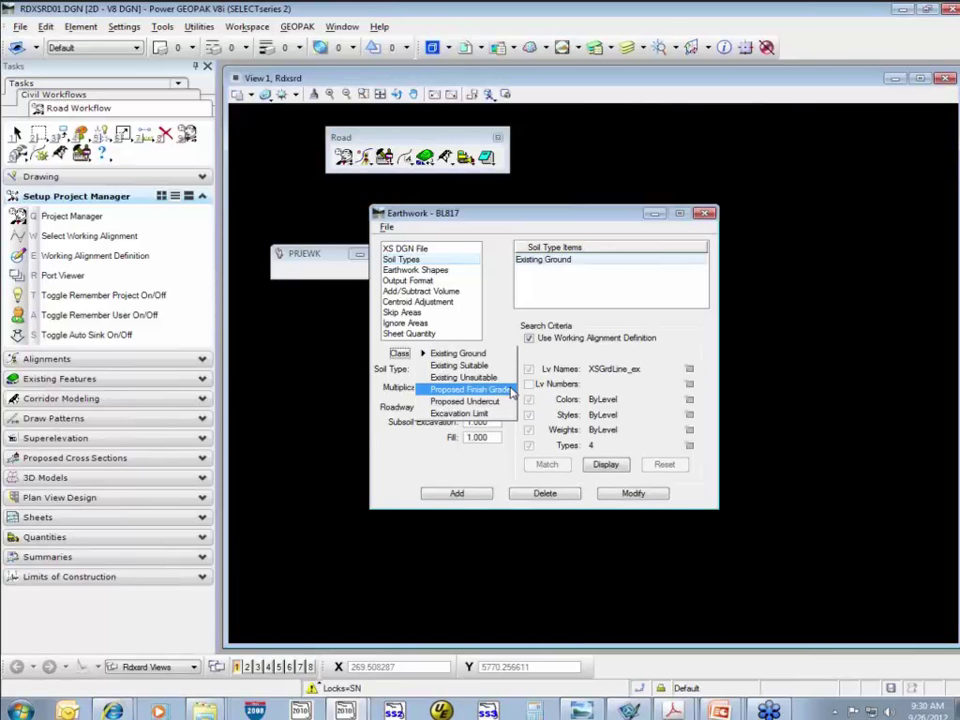
left_click(509, 389)
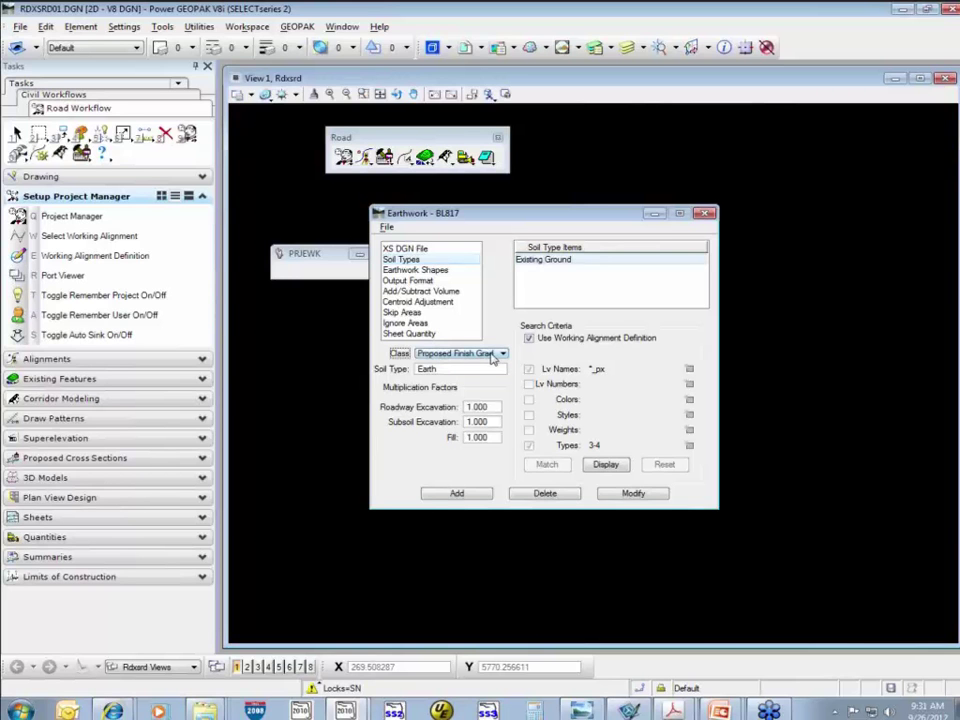
left_click(538, 341)
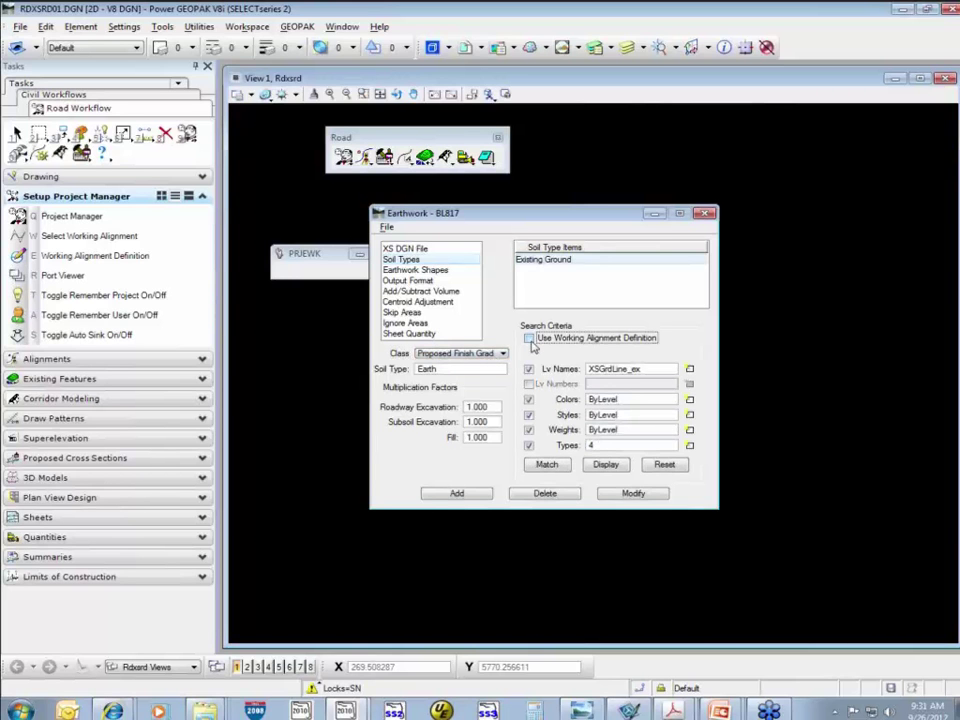
Exclude colors, styles, weights and types from the search criteria, keeping only level names, and reset the criteria values.
left_click(529, 399)
left_click(529, 414)
left_click(529, 430)
left_click(529, 446)
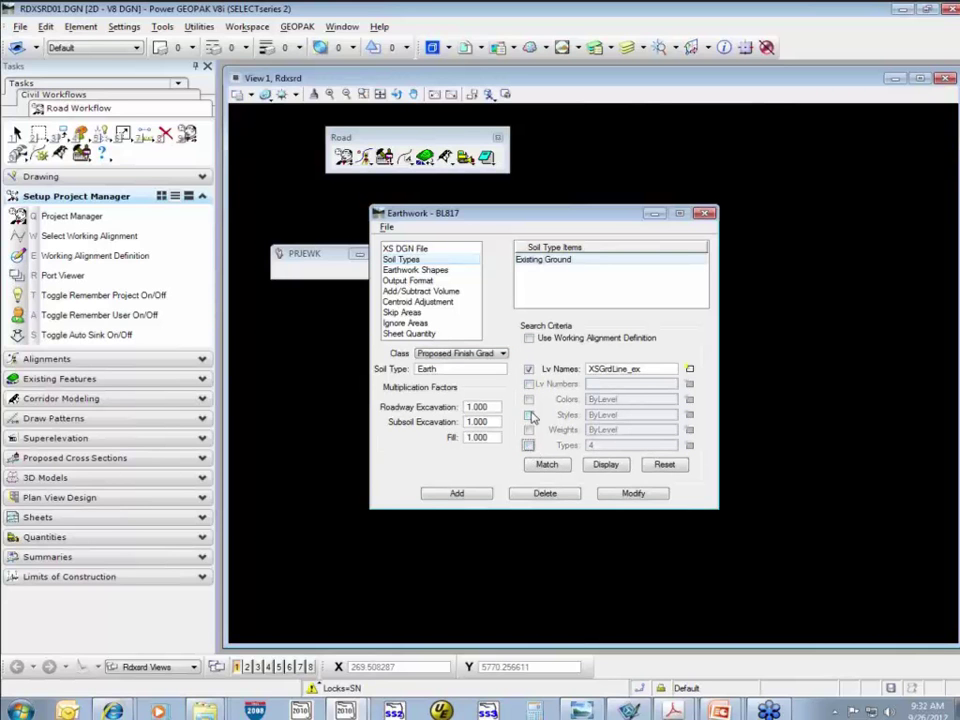
left_click(665, 465)
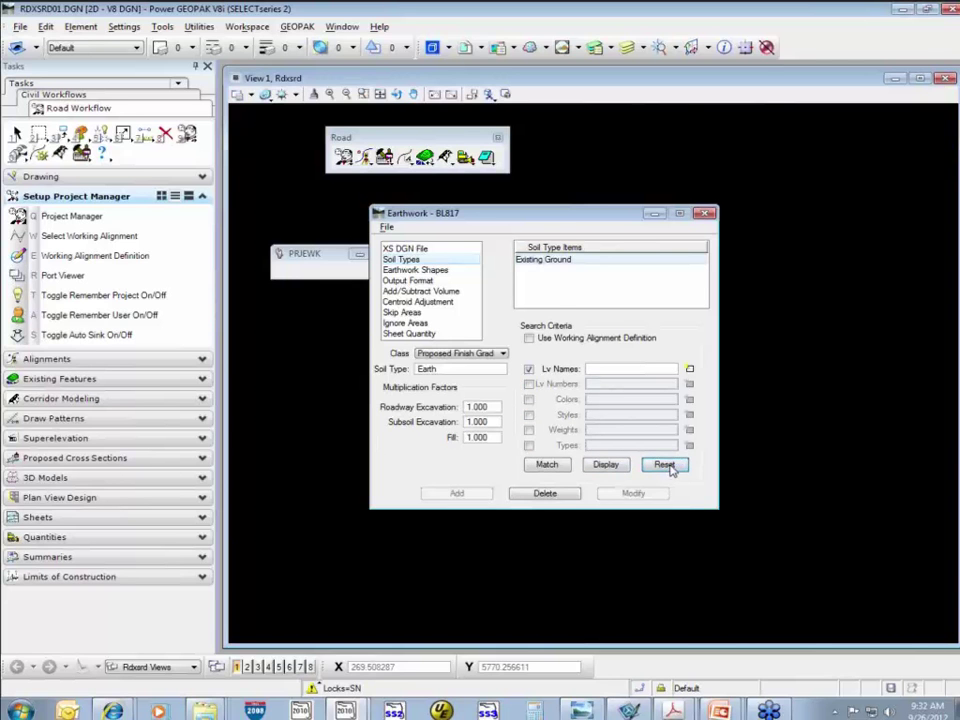
Examine the proposed finish grade elements on several cross sections, including the median curb and gutter.
left_click_drag(566, 218, 808, 188)
scroll(557, 469, "up", 3)
scroll(596, 469, "up", 2)
scroll(494, 483, "up", 3)
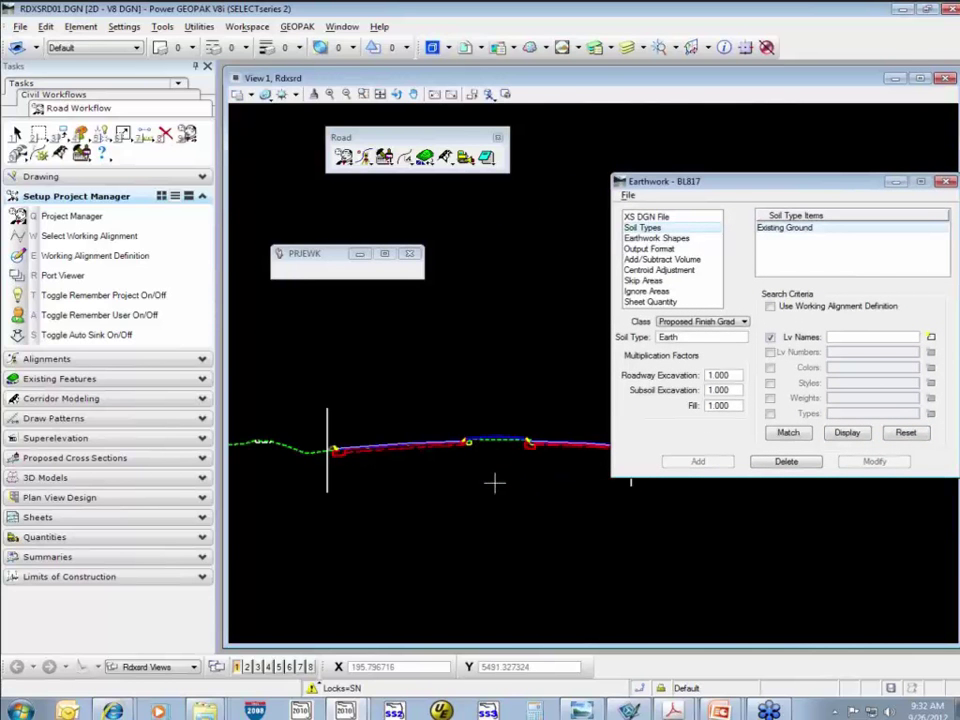
scroll(494, 483, "down", 6)
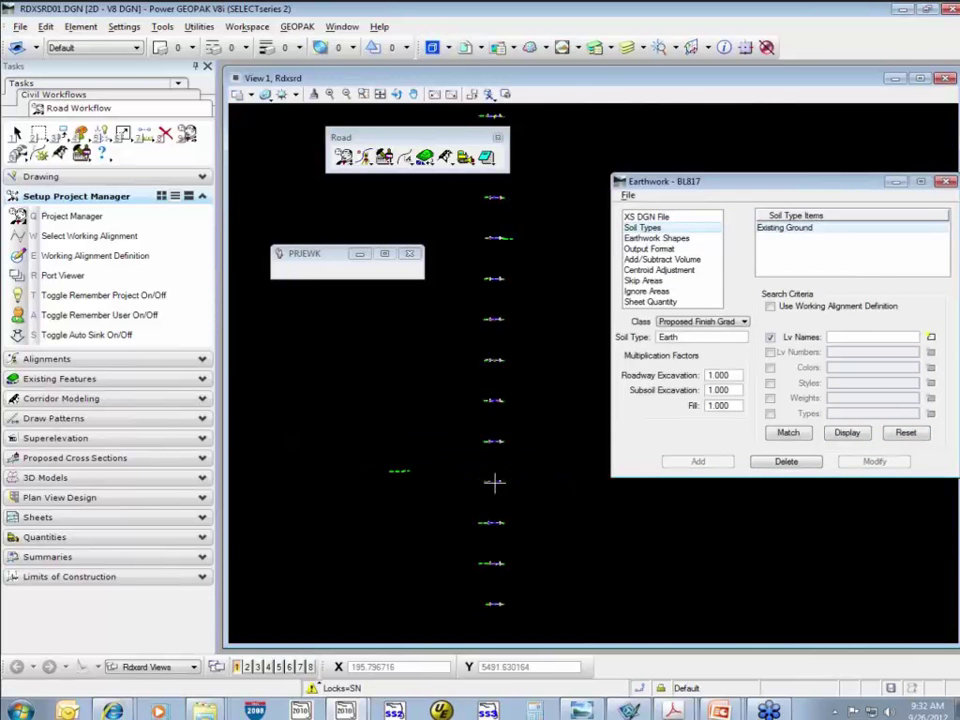
middle_click_drag(525, 568, 518, 378)
right_click(506, 540)
scroll(506, 439, "up", 4)
scroll(485, 455, "up", 5)
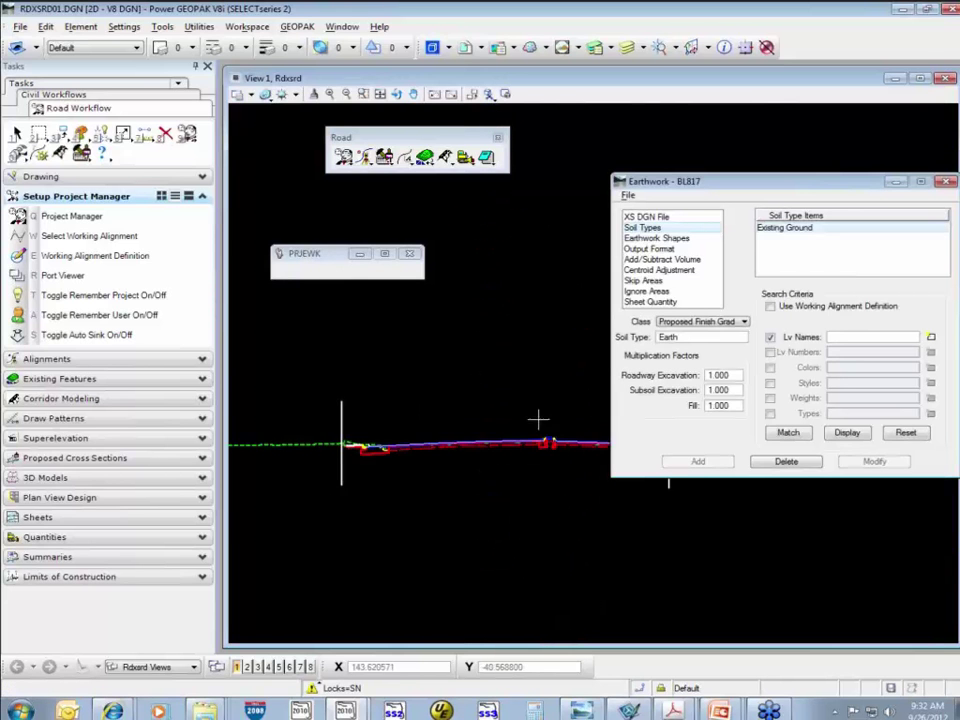
scroll(545, 416, "up", 3)
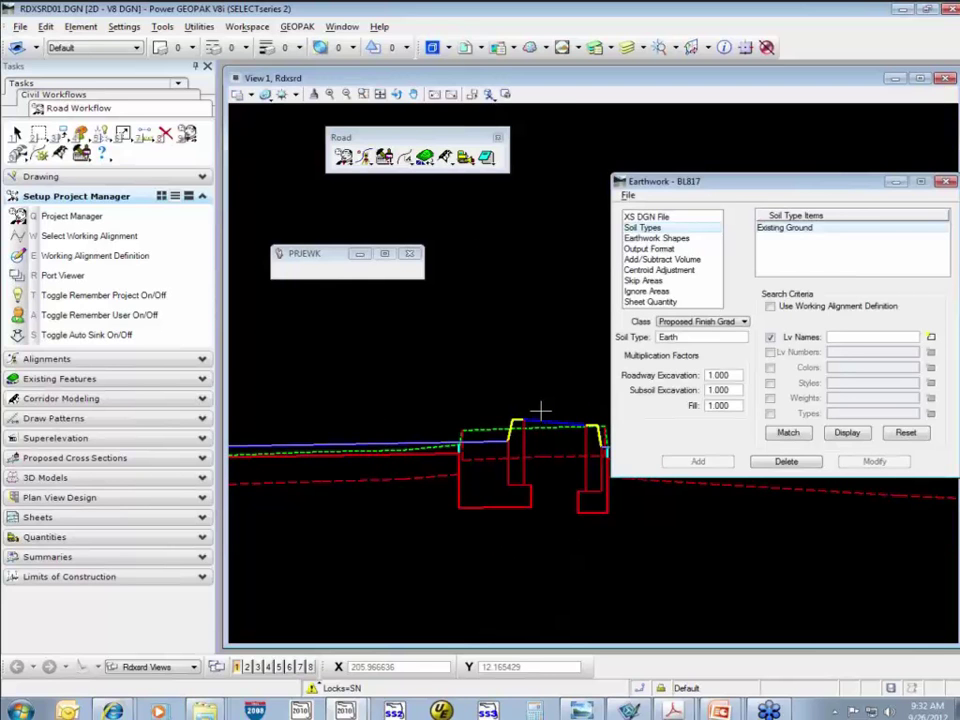
scroll(540, 410, "down", 6)
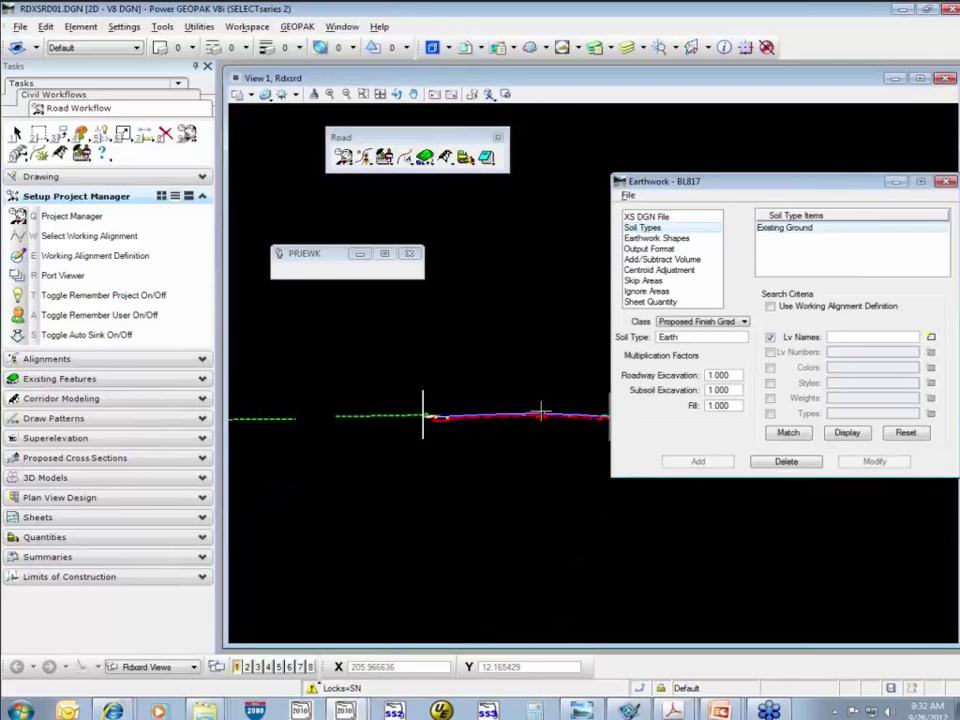
left_click_drag(534, 266, 506, 506, "shift")
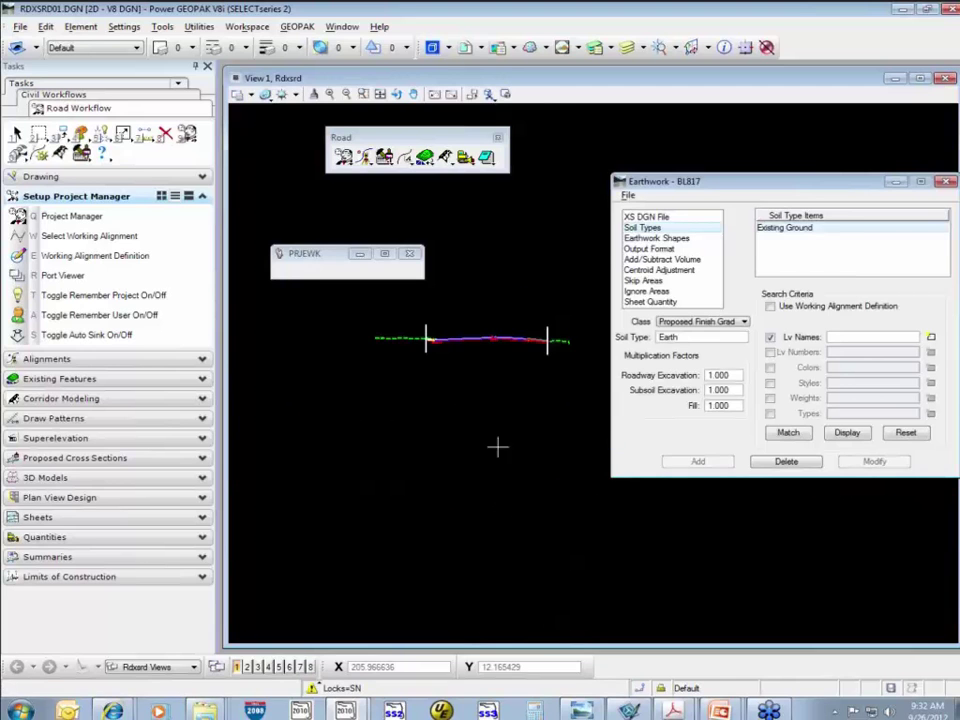
Match the base and proposed ground lines on the cross section to add Base_px and XSGrdLine_px to the level names.
scroll(496, 337, "up", 4)
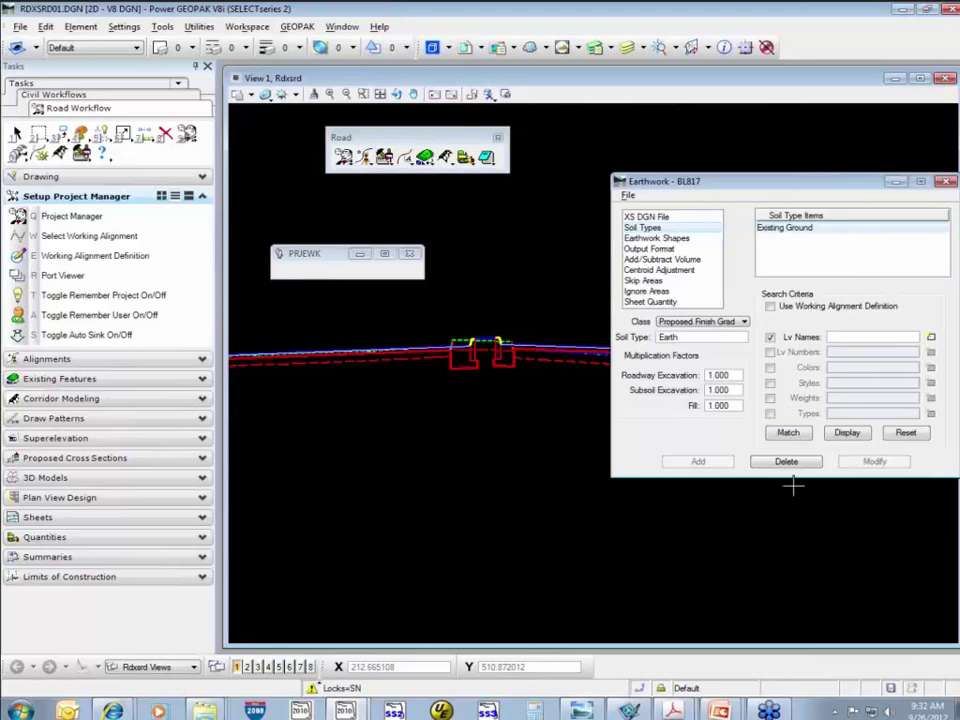
left_click(788, 433)
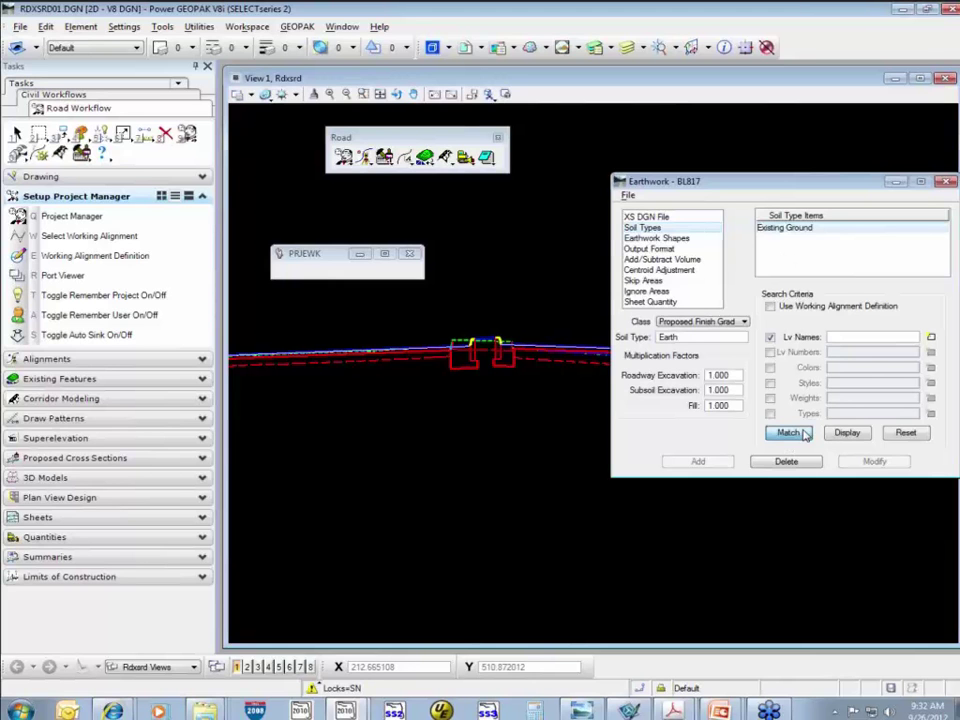
left_click(321, 357)
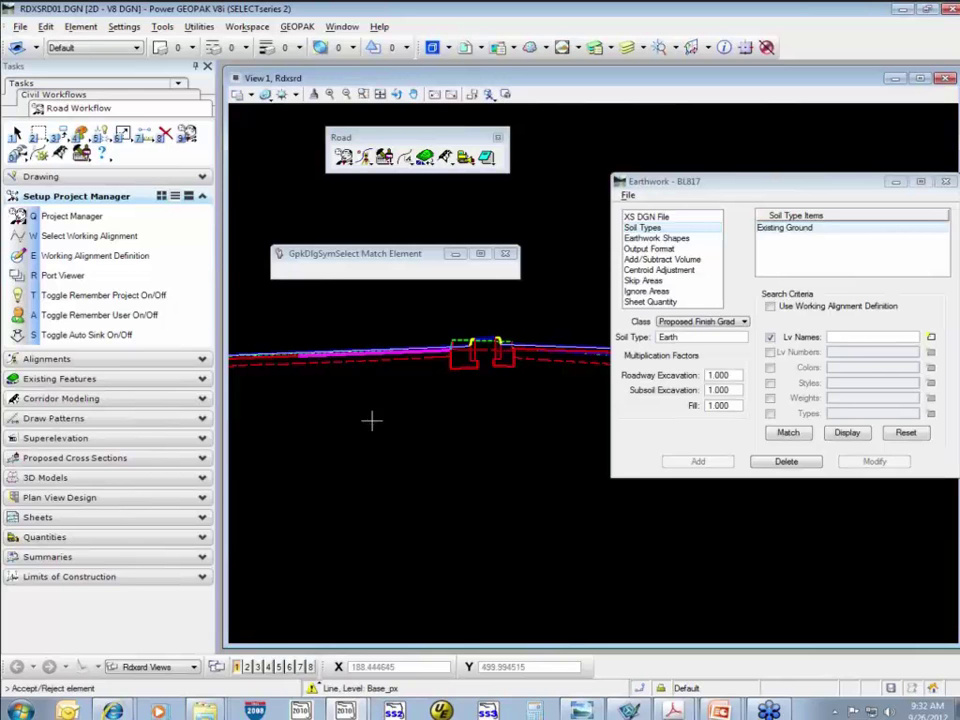
left_click(436, 388)
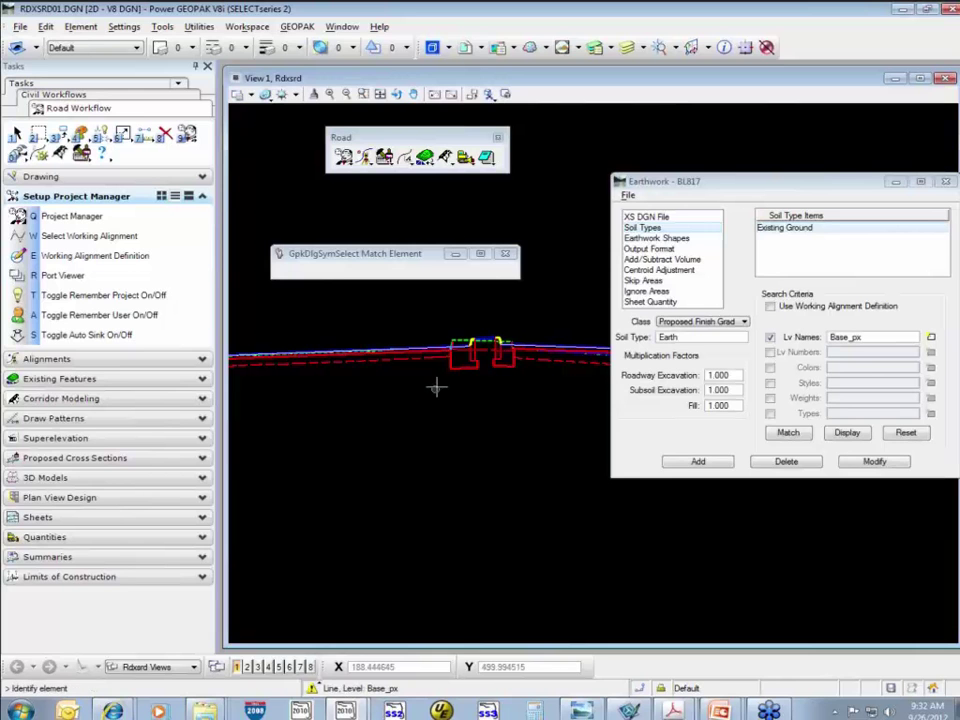
left_click(487, 328)
left_click(493, 321)
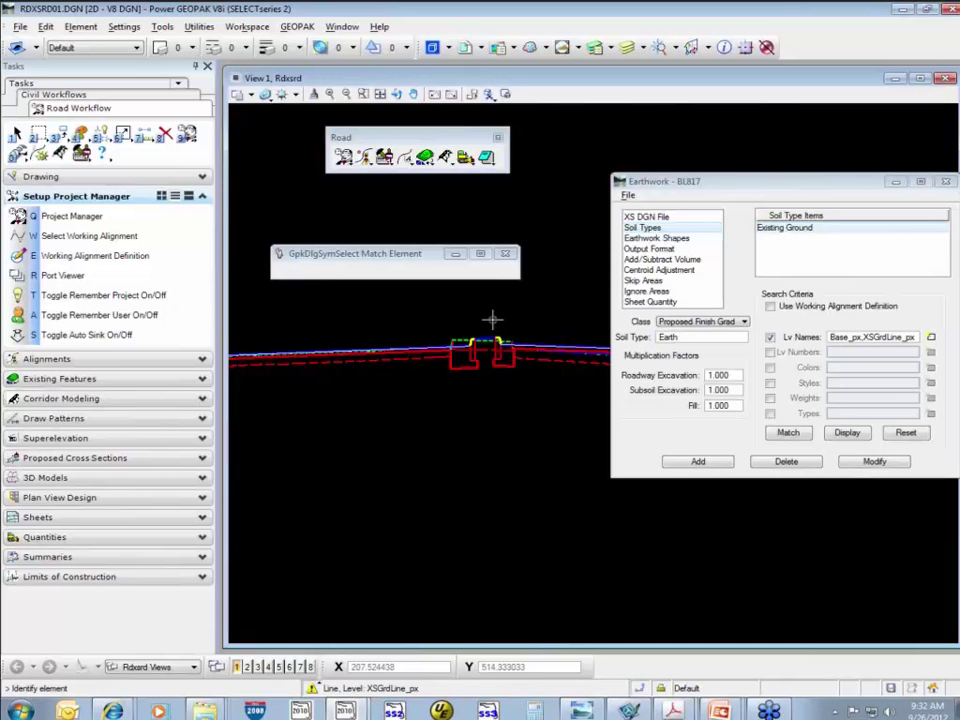
Match the median curb and its base to add levels CandG_px and CandGBase_px, and display the elements meeting the search criteria.
scroll(505, 338, "up", 2)
left_click(499, 329)
left_click(501, 326)
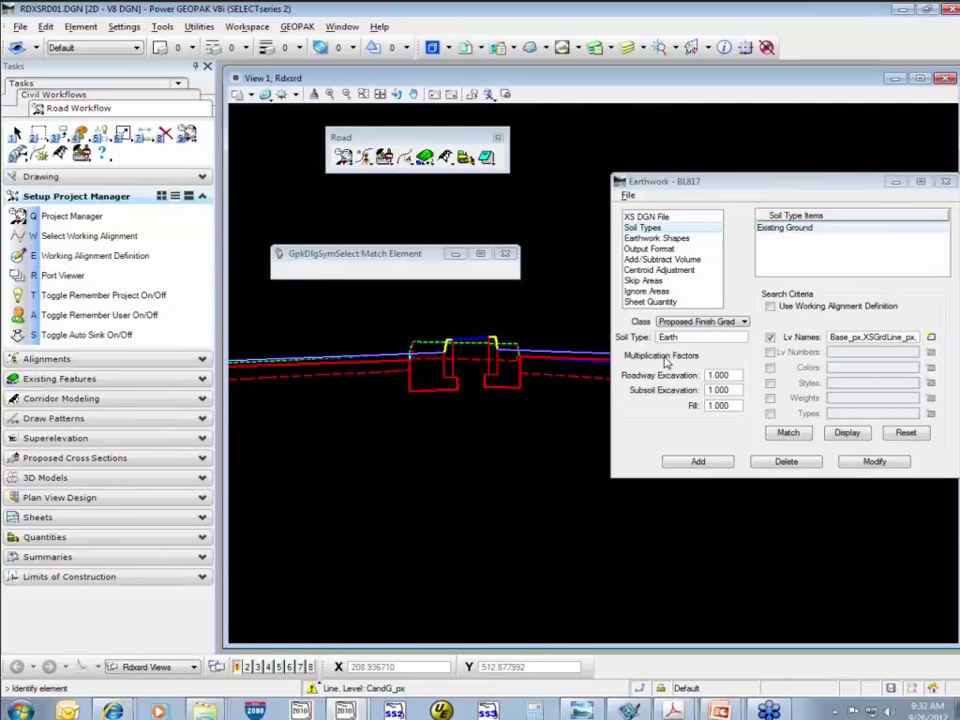
left_click(848, 434)
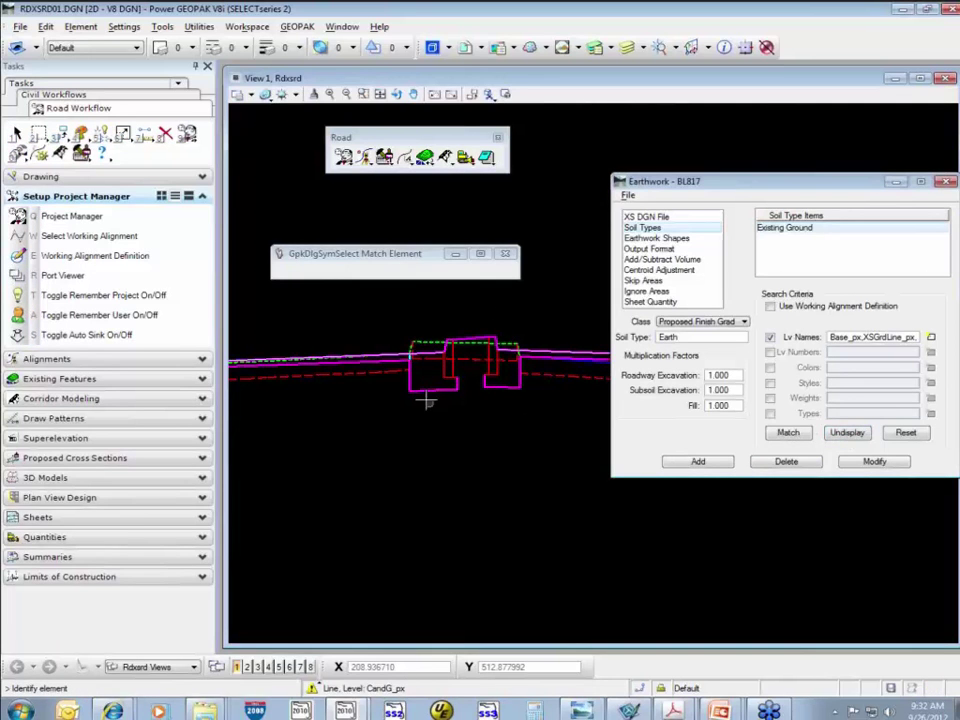
left_click(467, 386)
left_click(476, 406)
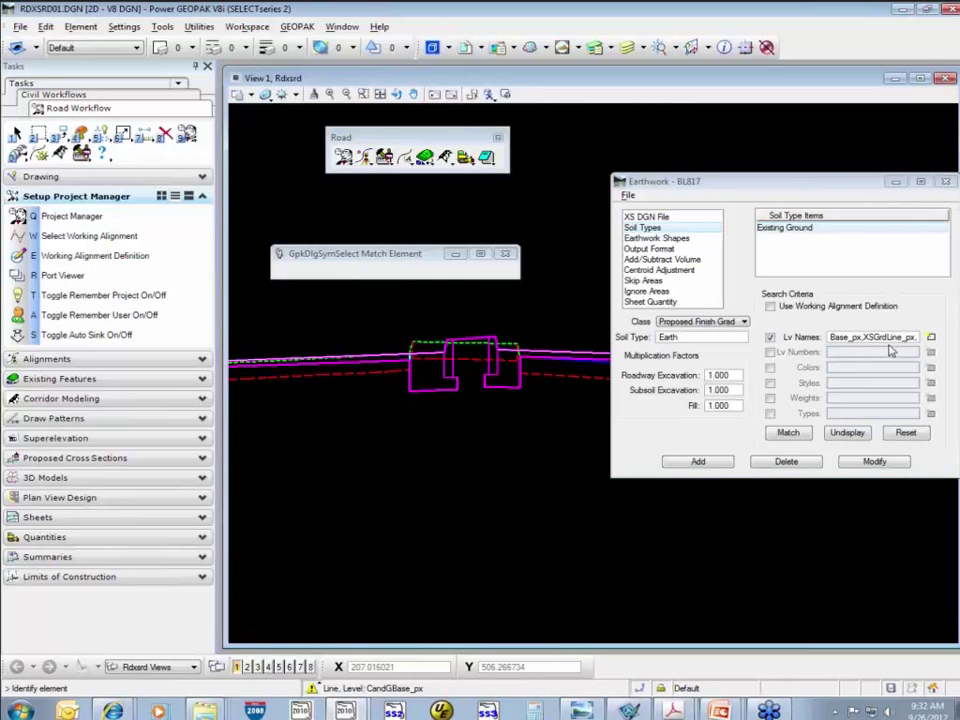
Match the proposed elements near the cross section's outer edge, adding levels Unpaved_px and Slopes_px to the search criteria.
middle_click_drag(426, 418, 517, 395)
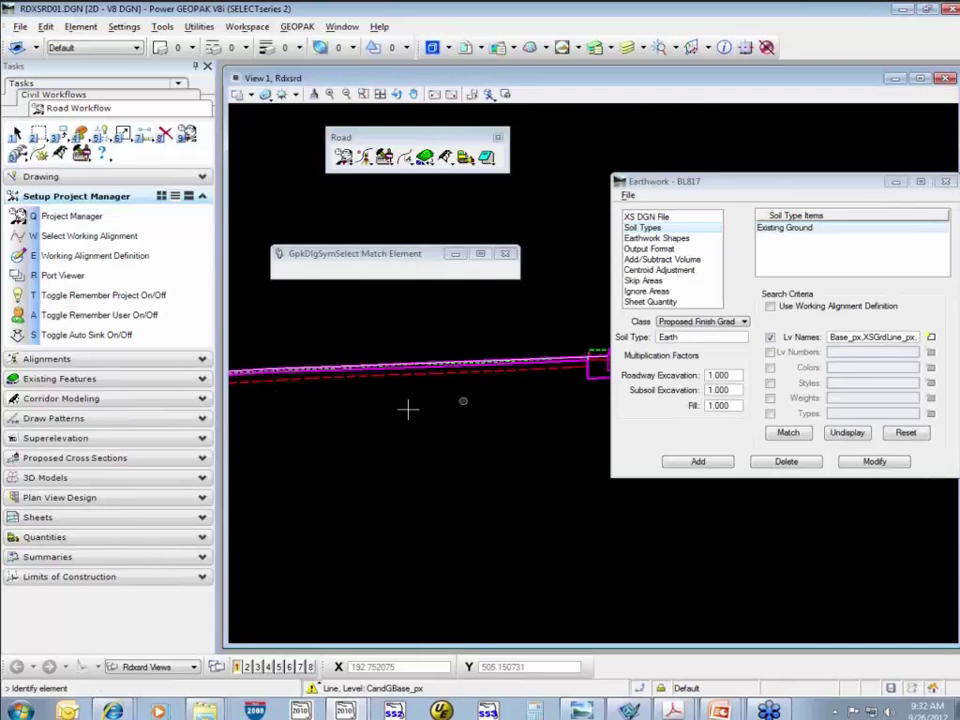
middle_click_drag(456, 399, 439, 422)
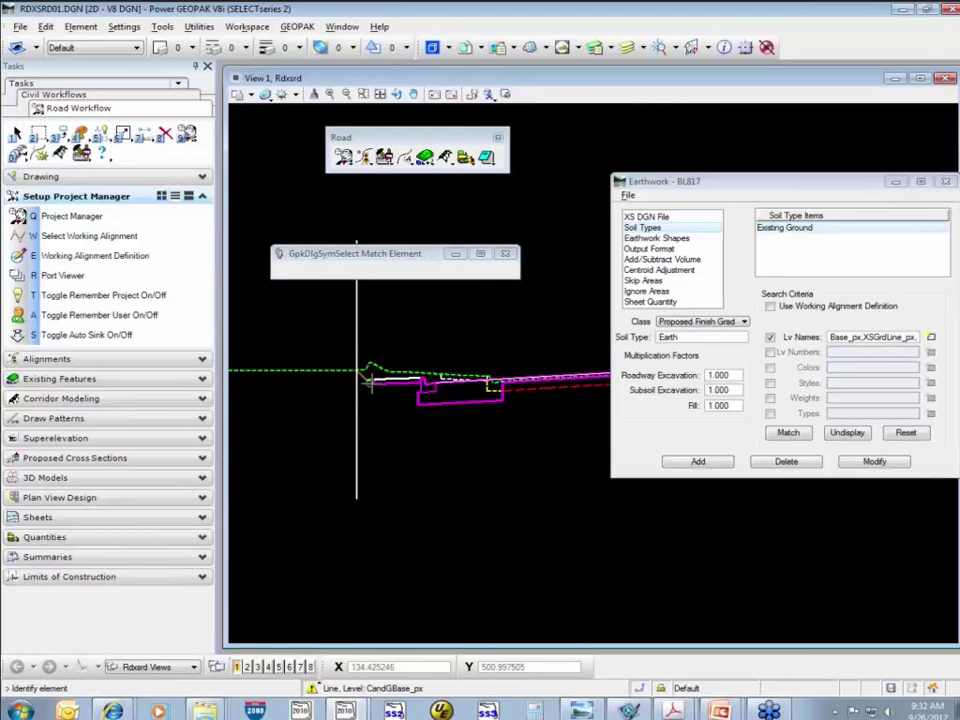
scroll(407, 386, "up", 3)
left_click(396, 405)
right_click(396, 405)
left_click(287, 362)
right_click(305, 395)
left_click(275, 362)
left_click(296, 410)
scroll(407, 435, "down", 3)
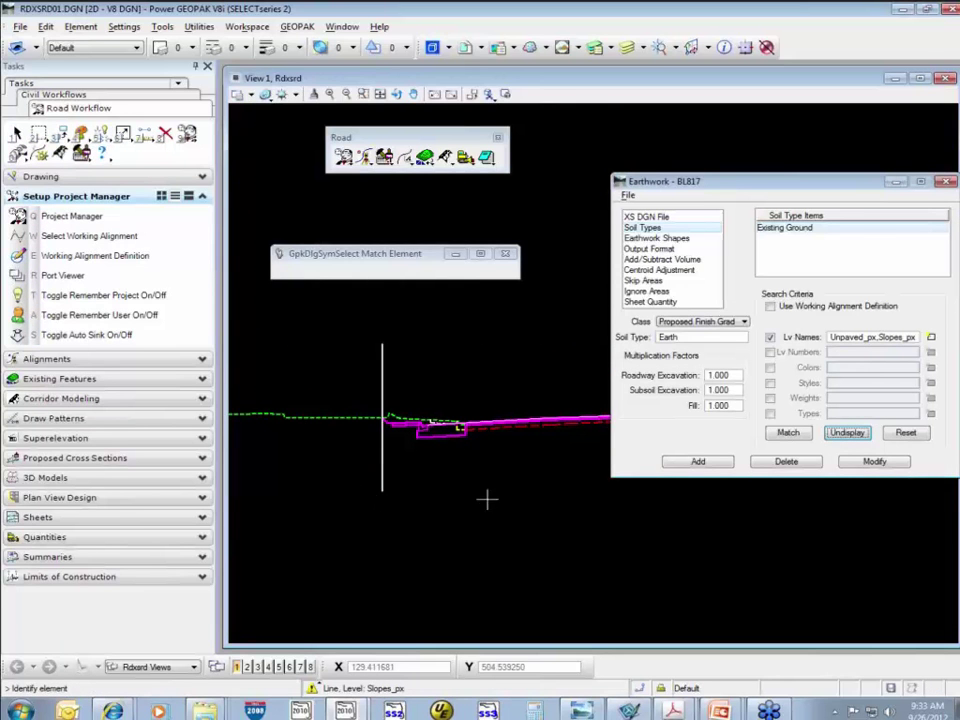
Match the driveway line on the opposite side of the cross section to add level Driveway_px to the search criteria.
scroll(636, 506, "down", 2)
scroll(456, 521, "up", 2)
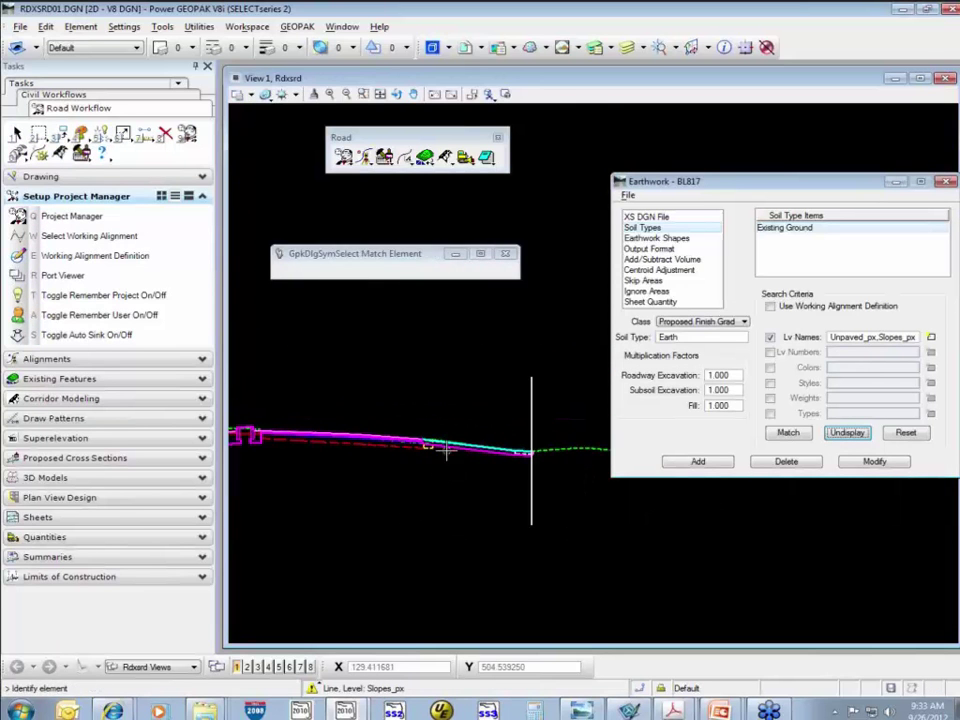
scroll(446, 450, "up", 3)
left_click(443, 403)
left_click(460, 488)
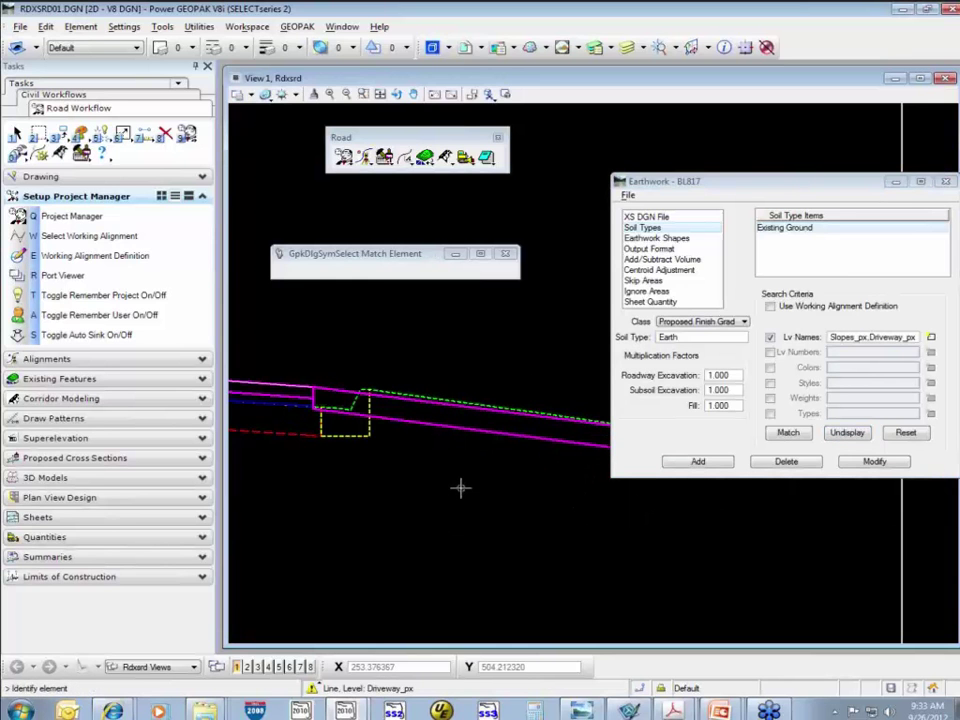
scroll(460, 488, "down", 3)
middle_click_drag(369, 386, 420, 407)
right_click(593, 447)
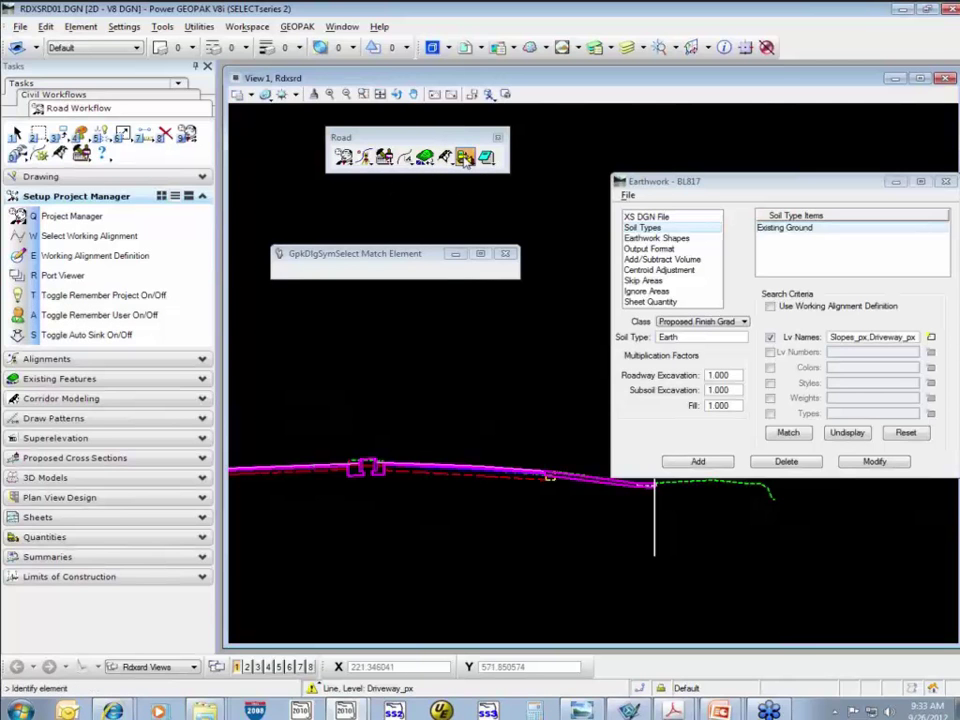
Open the Cross Section Navigator and check the highlighted finish grade elements at stations 76+00 and 77+00.
left_click(464, 157)
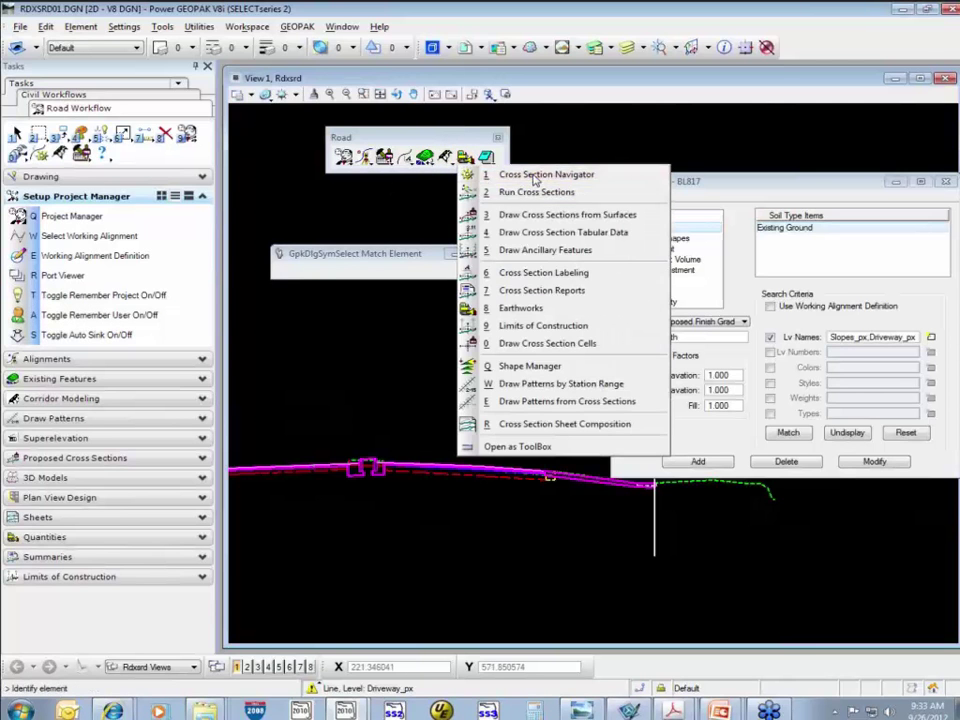
left_click(535, 177)
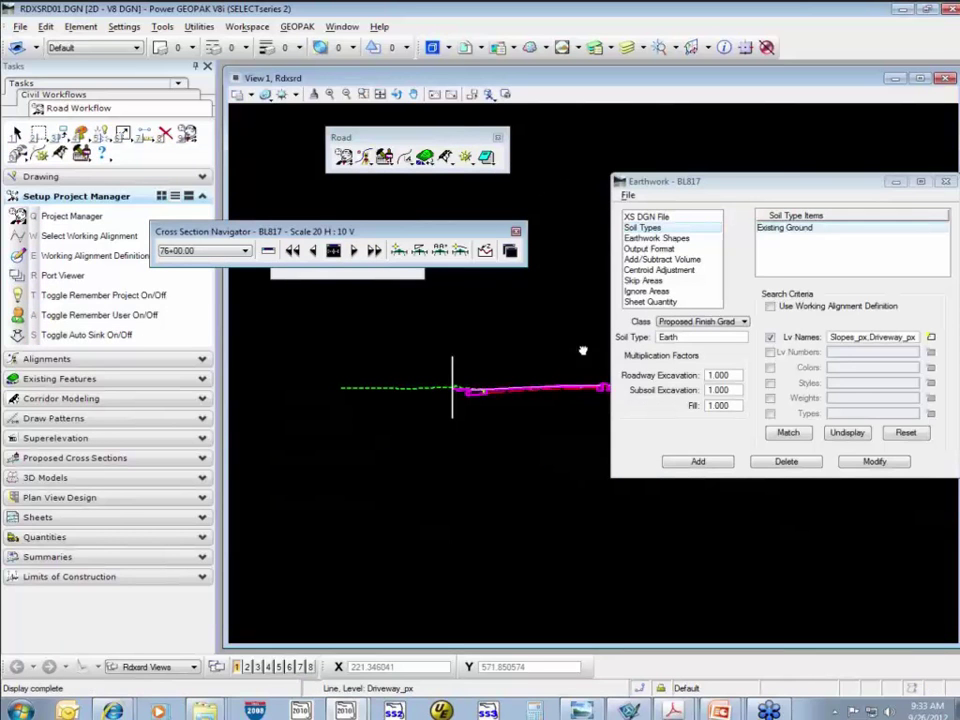
scroll(450, 385, "up", 2)
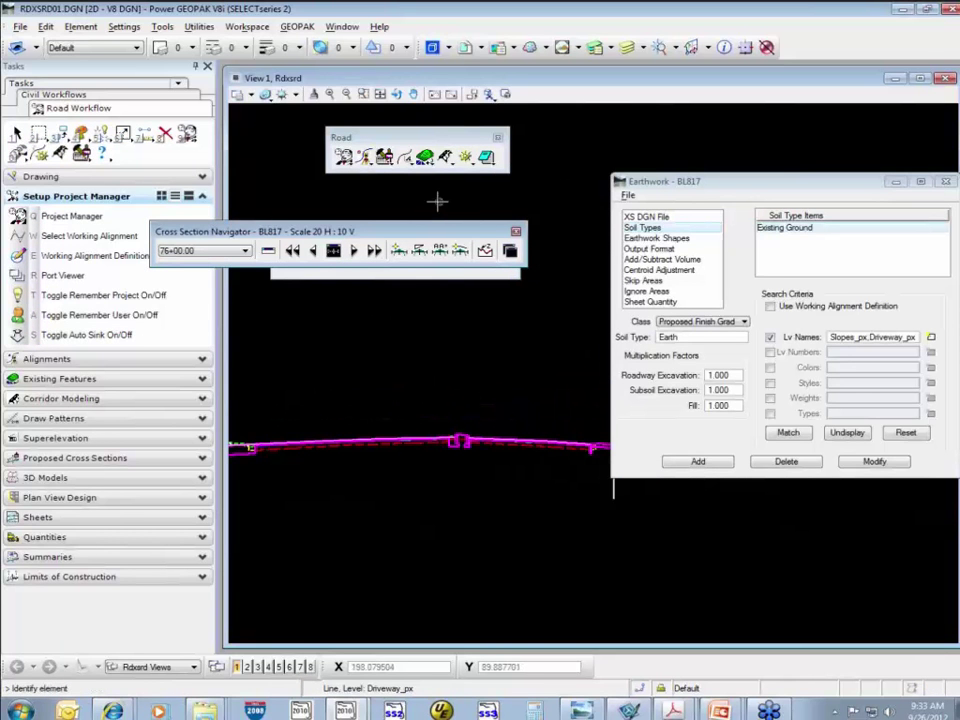
left_click(353, 250)
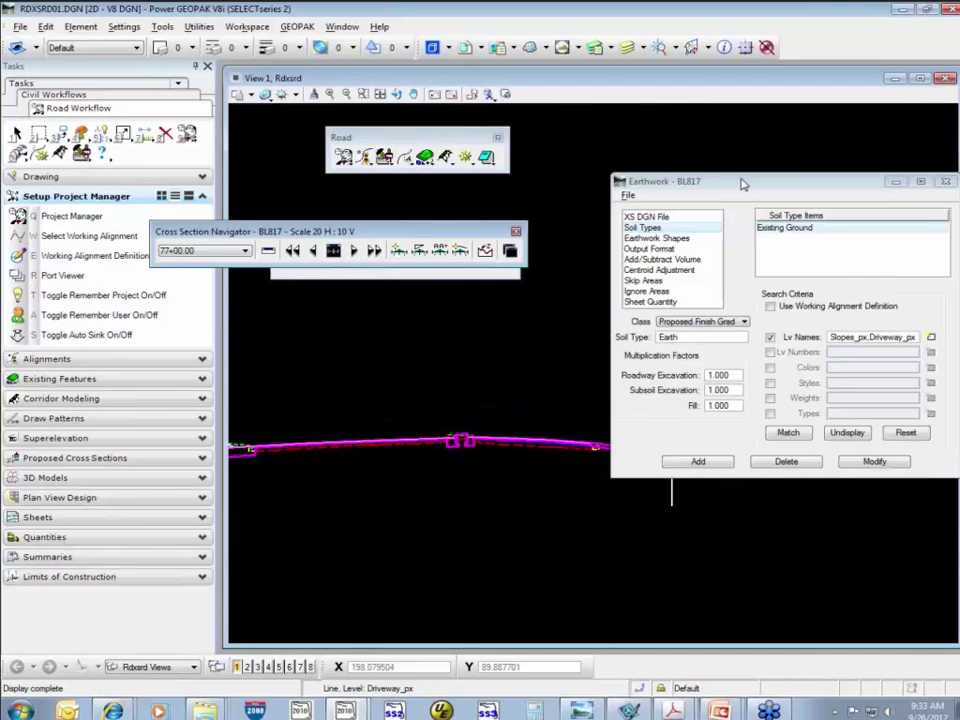
left_click_drag(744, 183, 959, 190)
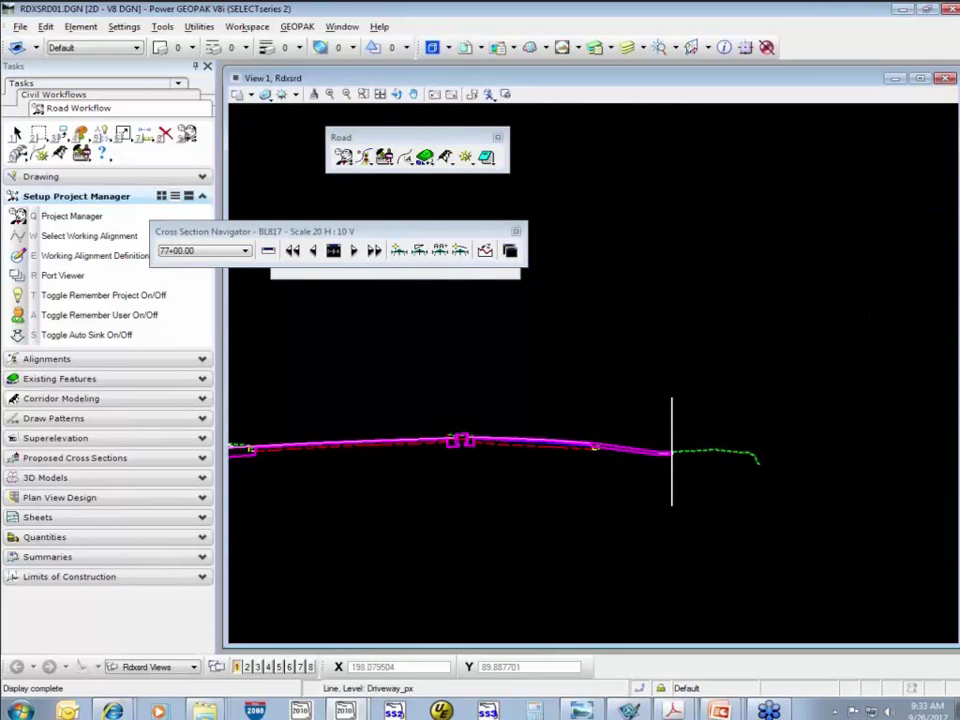
middle_click_drag(407, 369, 484, 345)
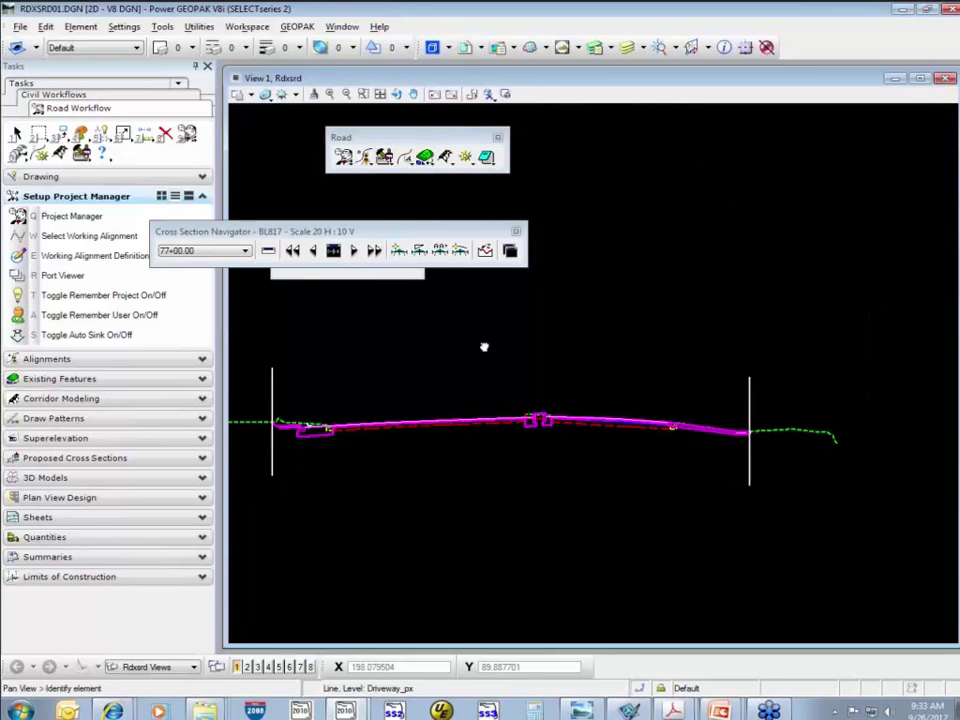
Check the highlighted finish grade elements on the cross sections at stations 78+00 and 79+00.
left_click(354, 250)
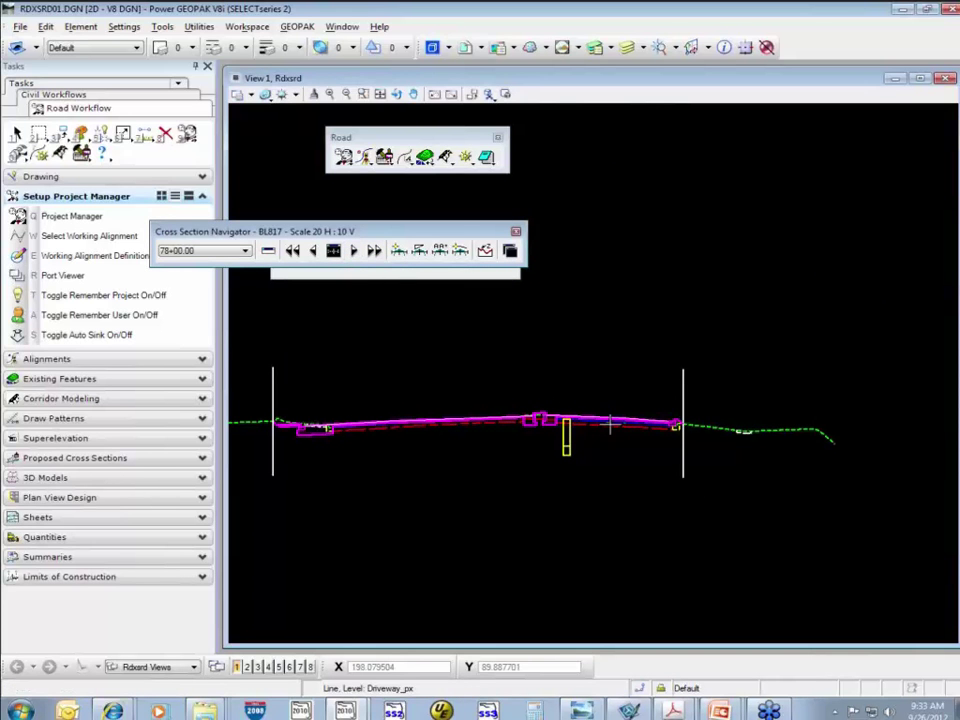
scroll(610, 425, "up", 2)
scroll(610, 425, "up", 3)
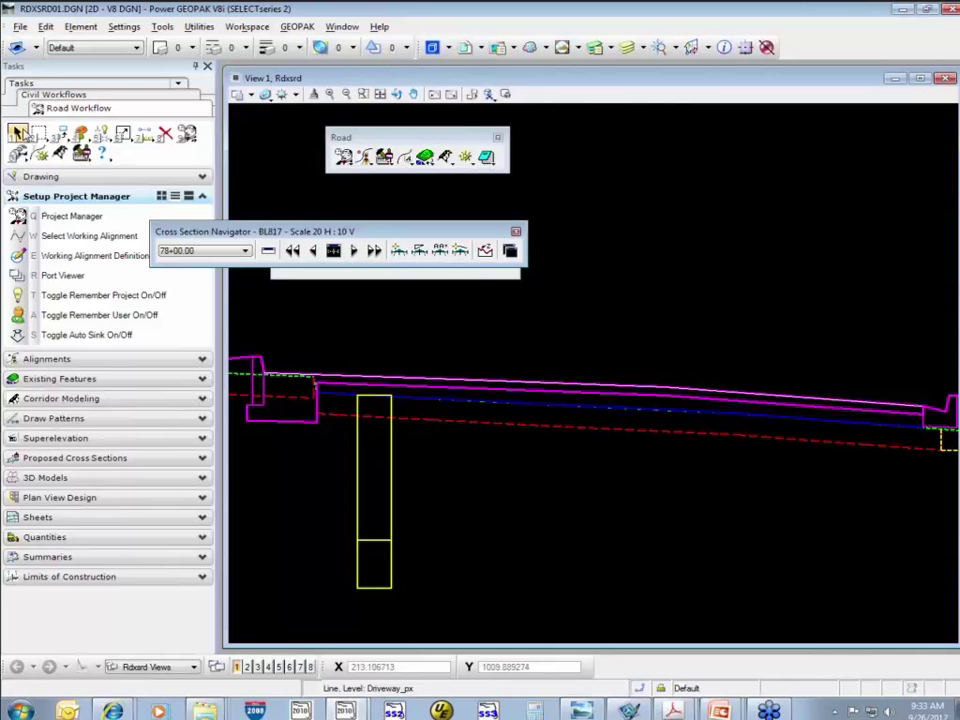
left_click(18, 133)
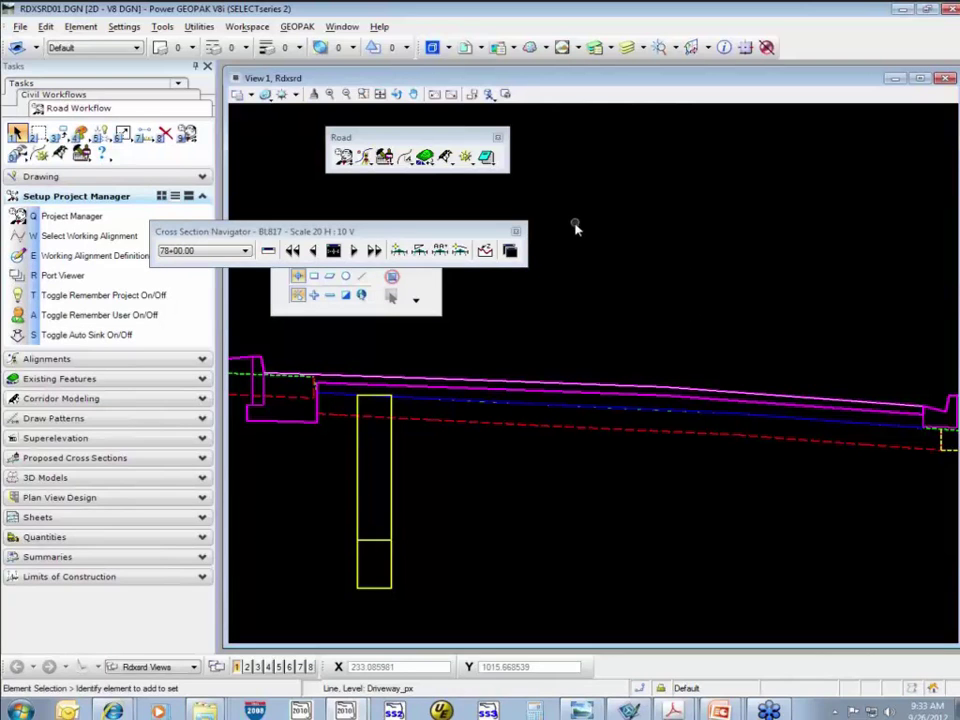
left_click(354, 251)
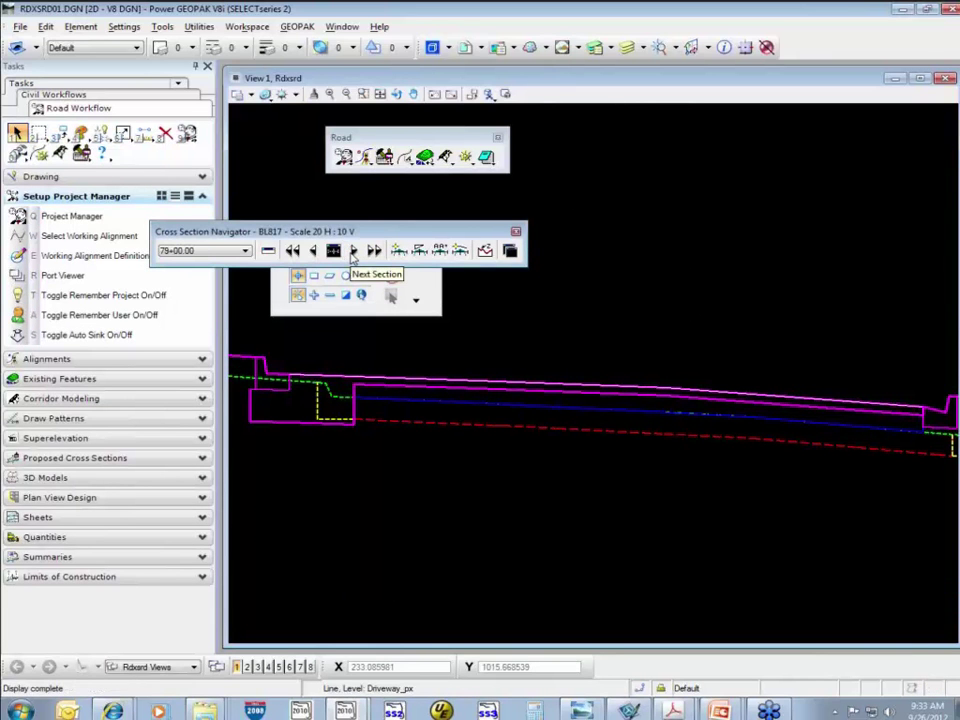
Check the highlighted finish grade elements across station 79+00 and on the cross sections at stations 80+00, 81+00 and 82+00.
scroll(579, 268, "down", 2)
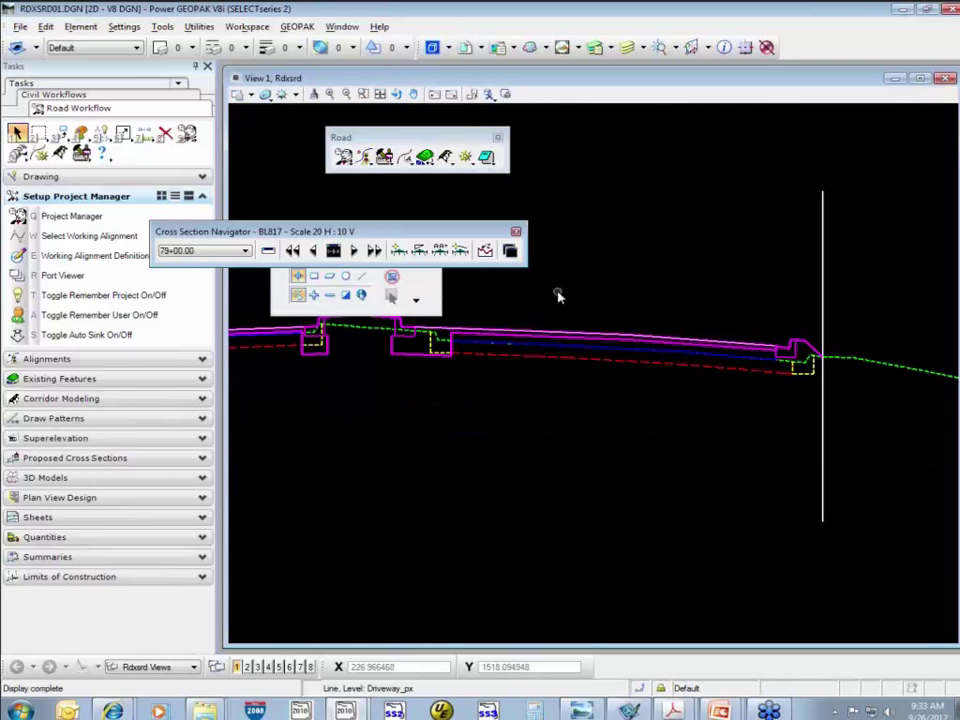
left_click_drag(594, 298, 563, 383, "shift")
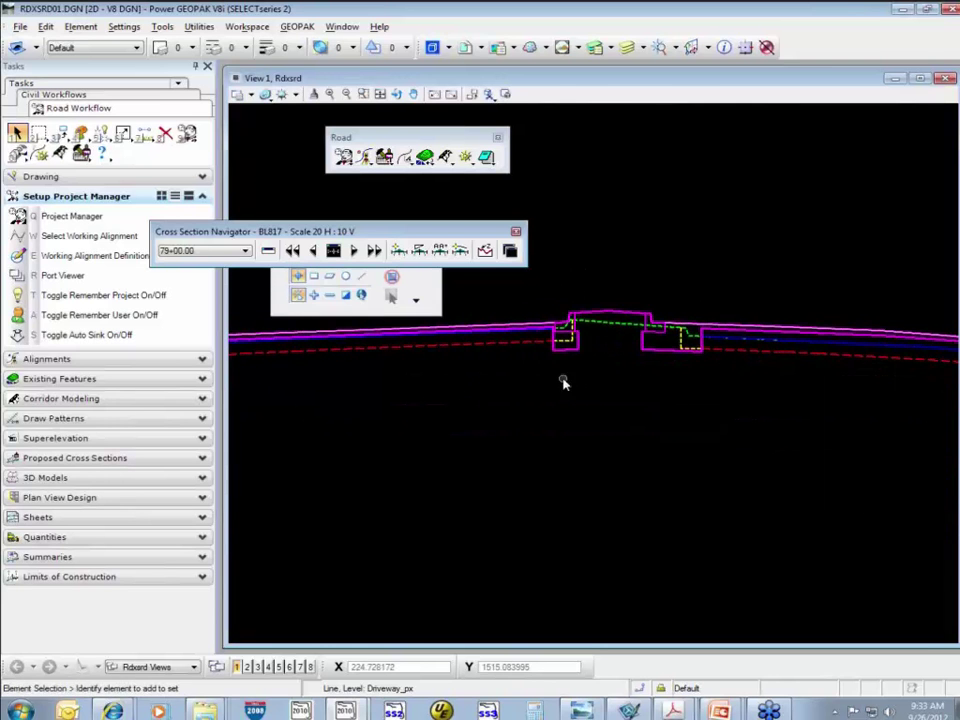
left_click(355, 252)
left_click(355, 252)
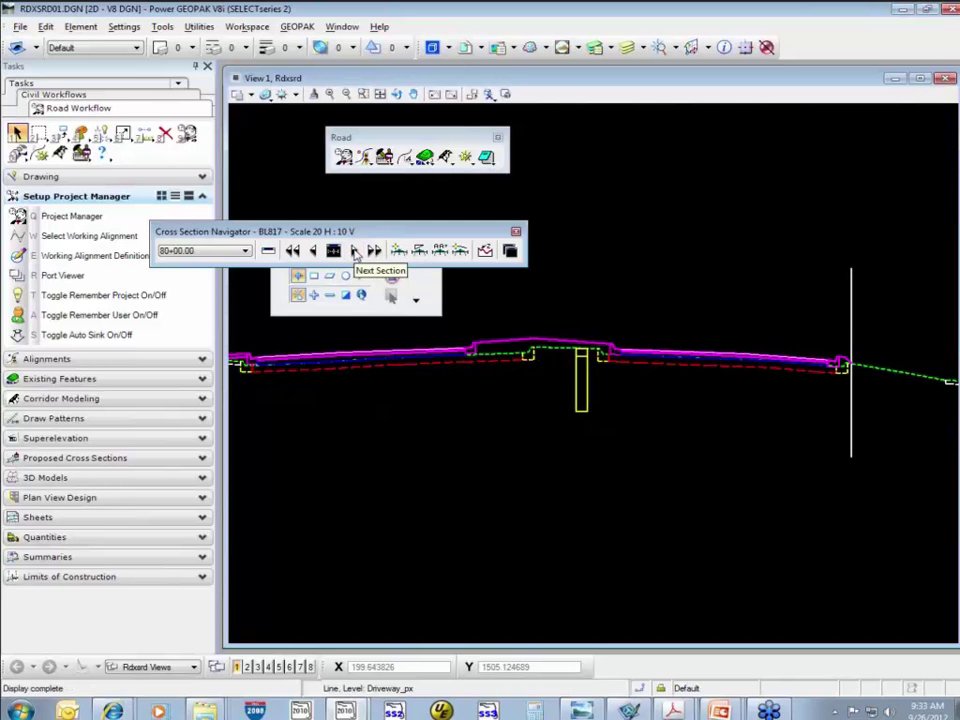
left_click(355, 252)
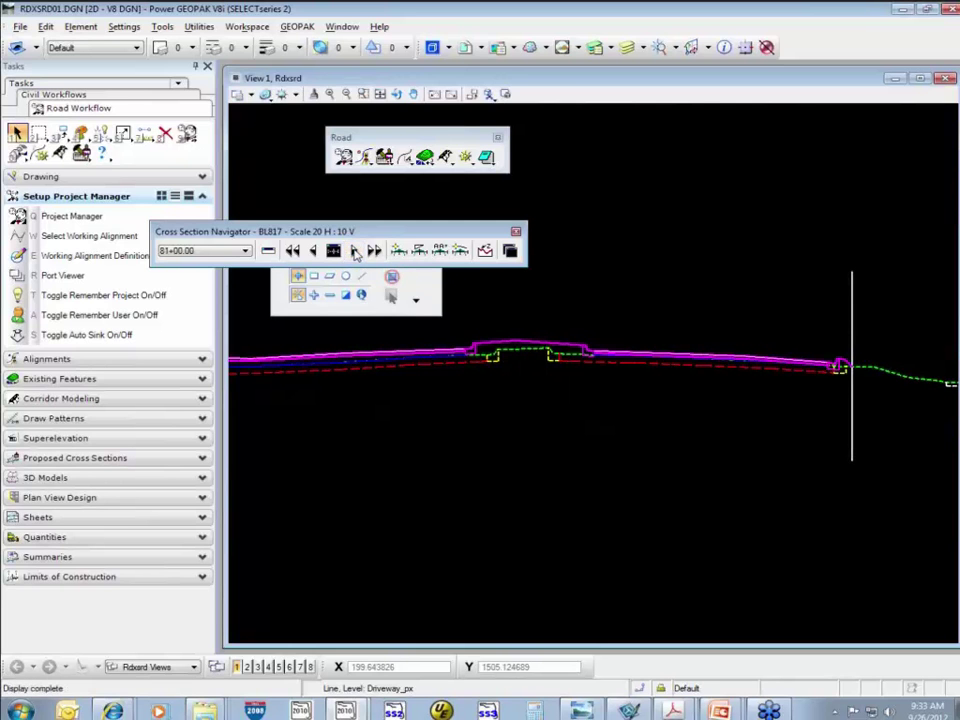
left_click(355, 252)
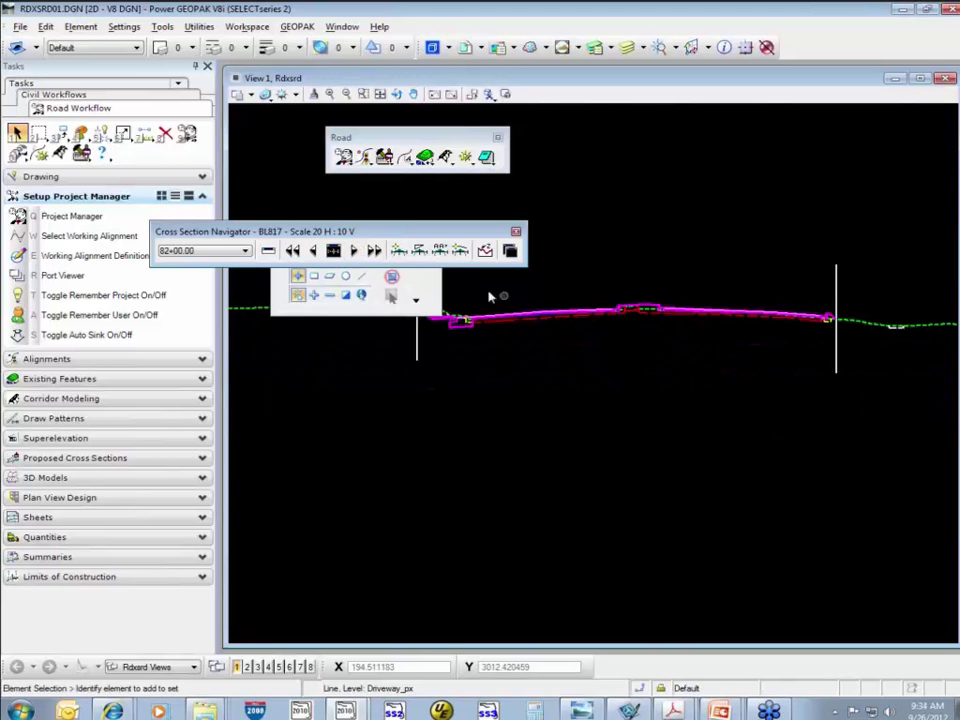
Check the highlighted finish grade elements on the cross sections from station 83+00 to station 87+00.
left_click(355, 252)
left_click(355, 252)
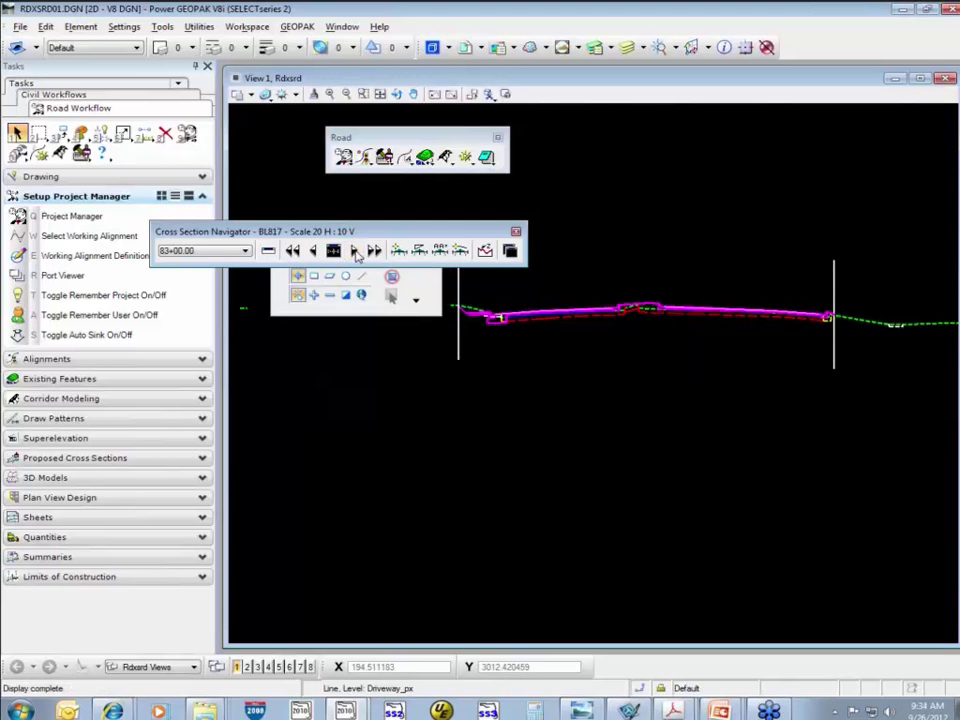
left_click(355, 252)
left_click(355, 252)
left_click(355, 252)
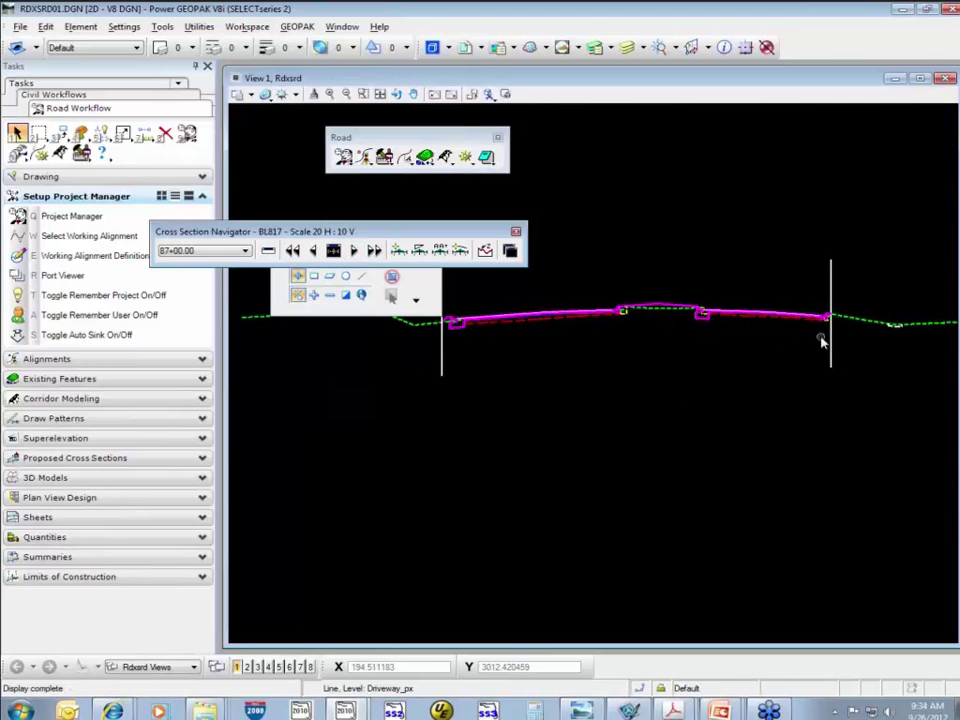
Turn off the highlighting of the matched elements and add Proposed Finish Grade to the soil type items.
left_click_drag(941, 331, 622, 315)
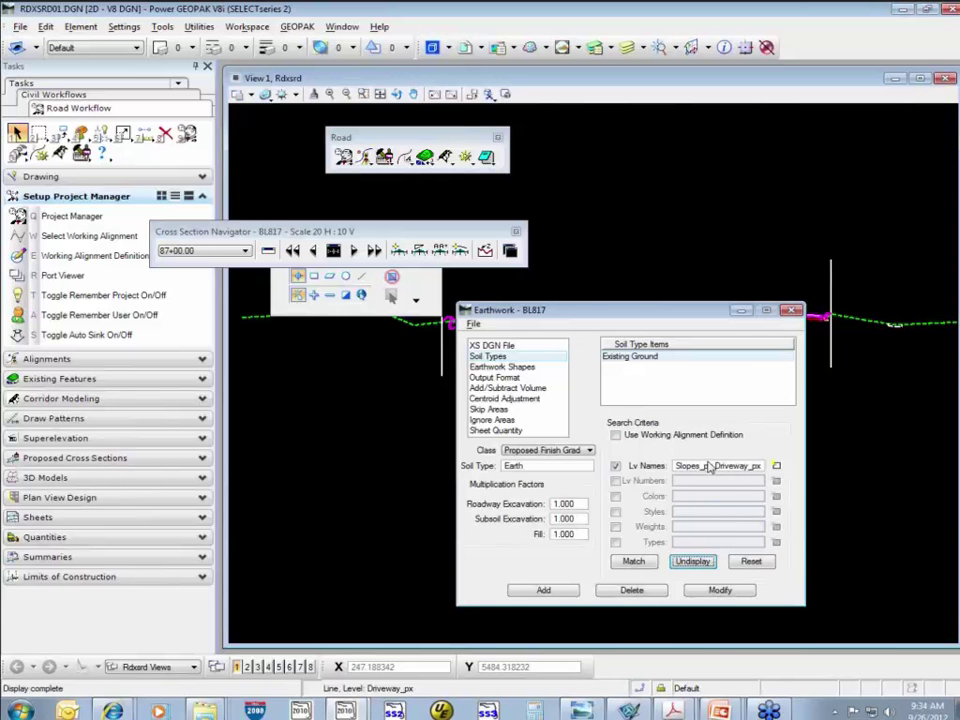
left_click_drag(644, 310, 658, 277)
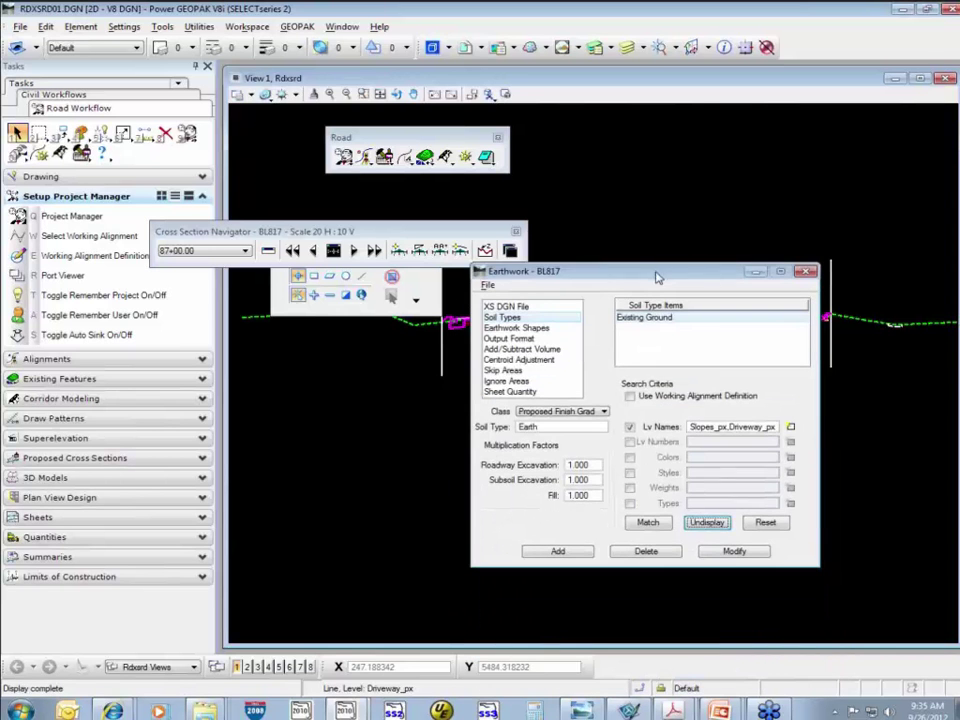
left_click(707, 522)
left_click(558, 552)
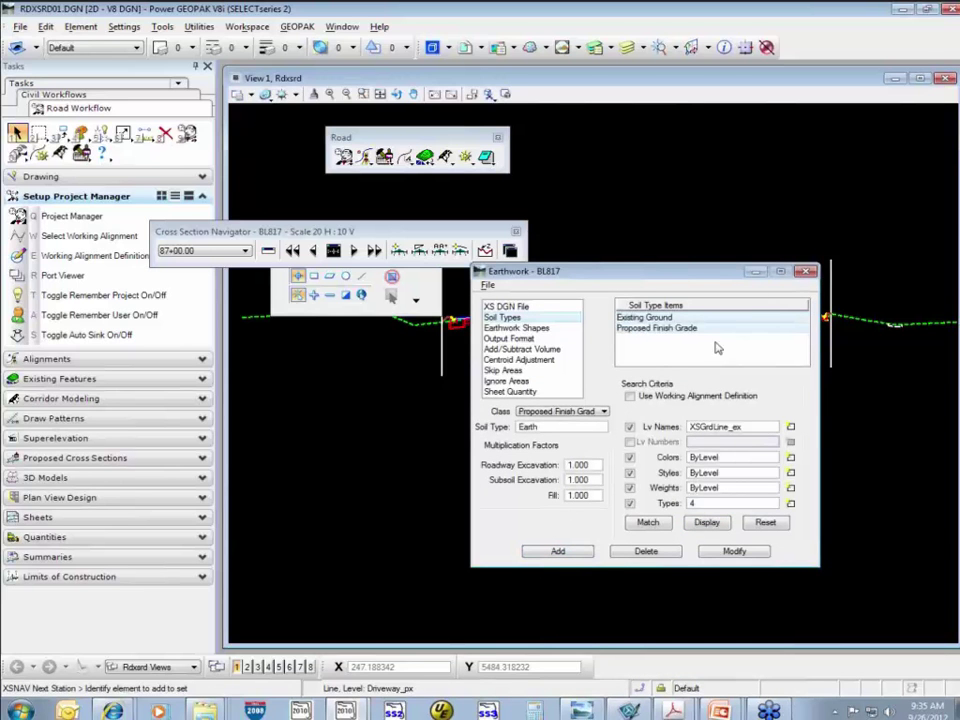
Set the class to Proposed Undercut with soil type Overbuild, and exclude it from the mass ordinate.
left_click(655, 317)
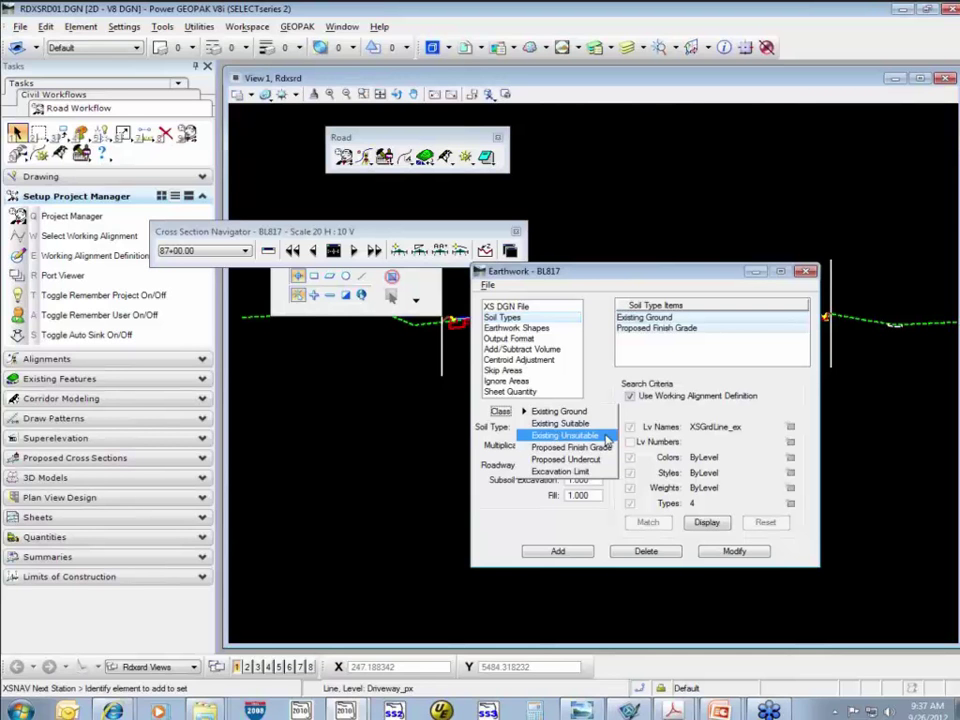
left_click(605, 437)
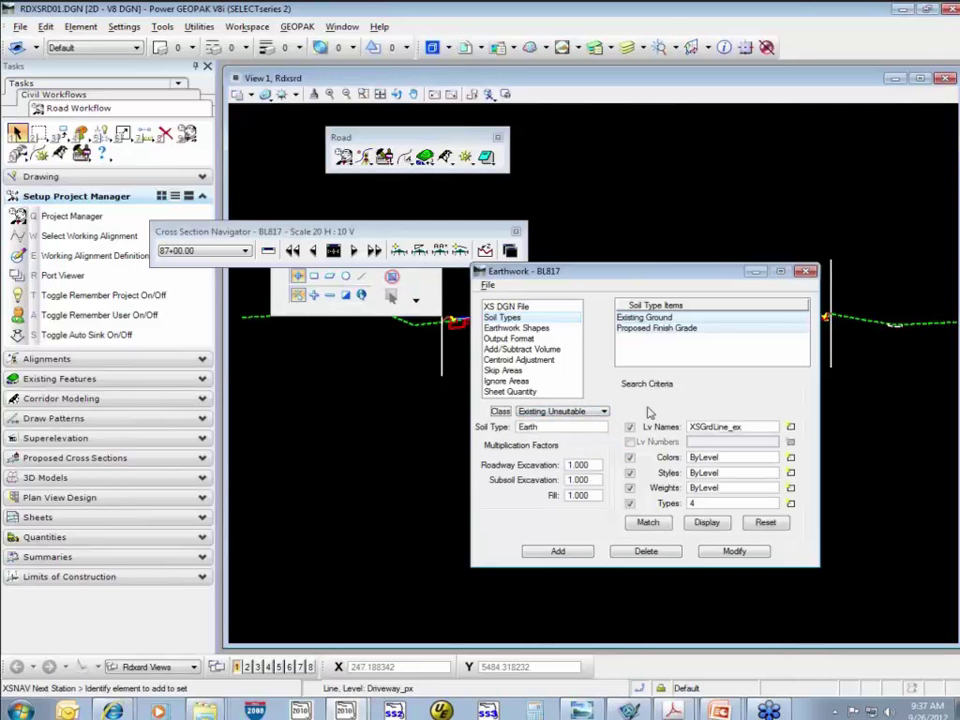
left_click(570, 411)
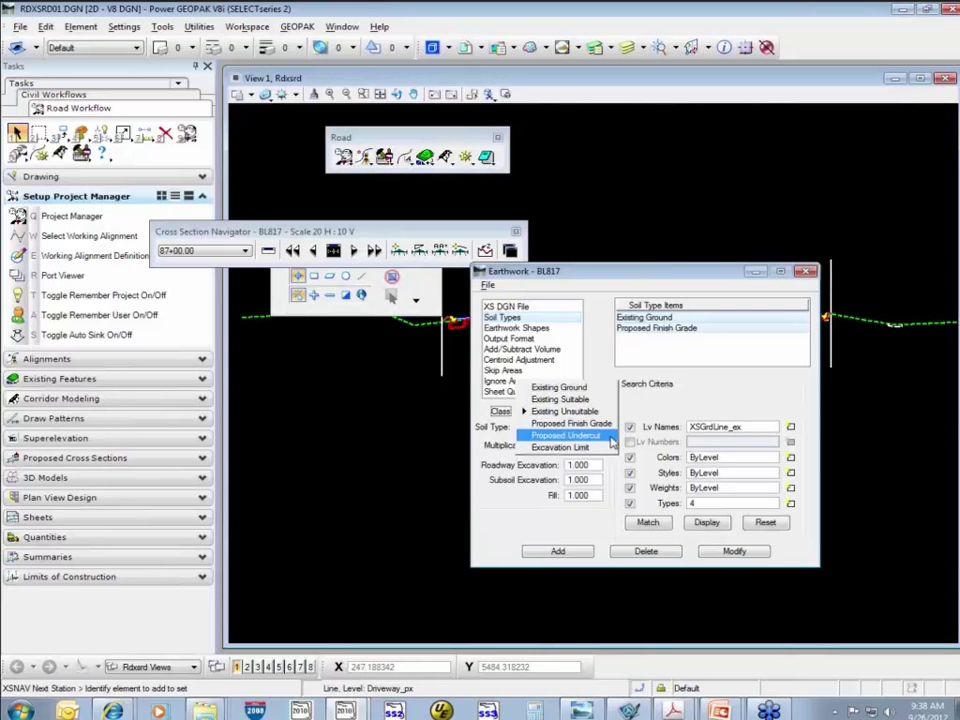
left_click(611, 440)
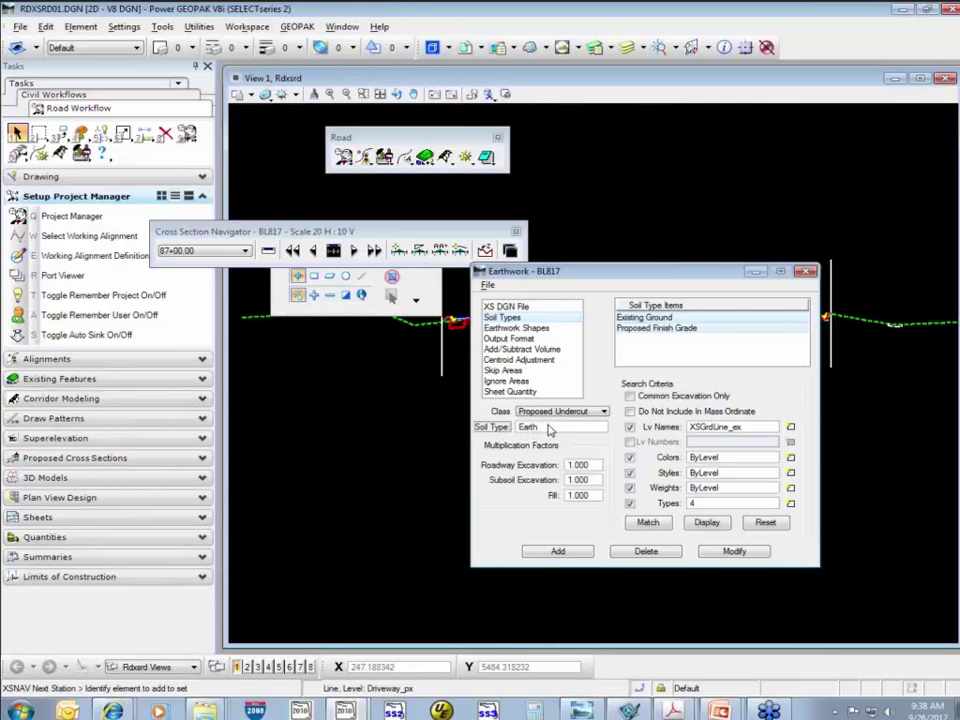
double_click(521, 432)
type("Overbuild")
left_click(631, 412)
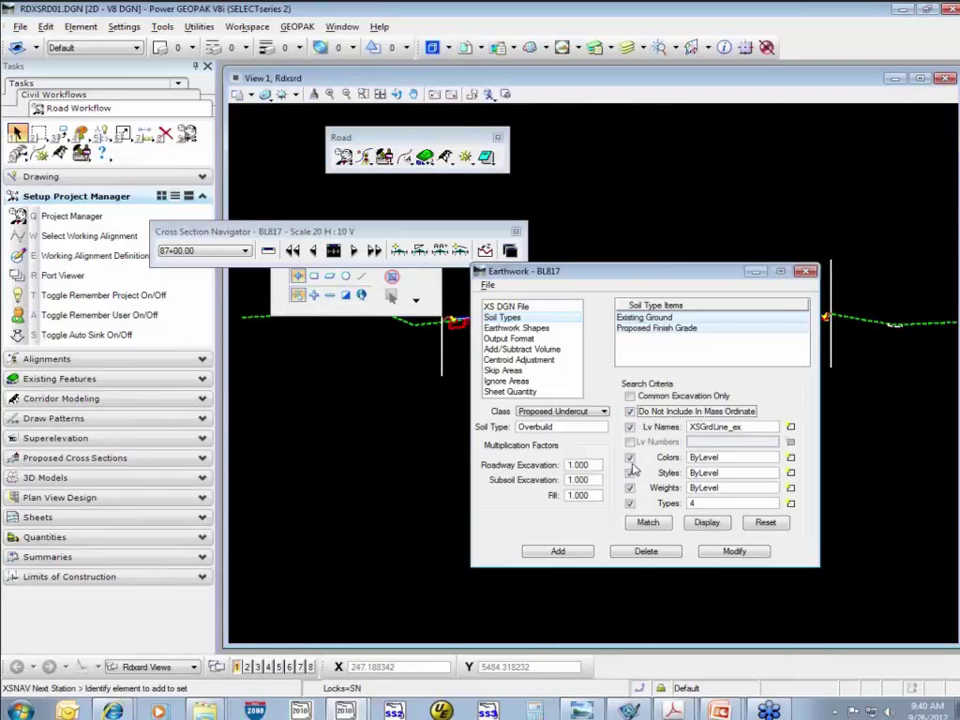
Clear the undercut's search criteria, leaving only level names enabled and empty.
left_click(629, 472)
left_click(629, 487)
left_click(629, 503)
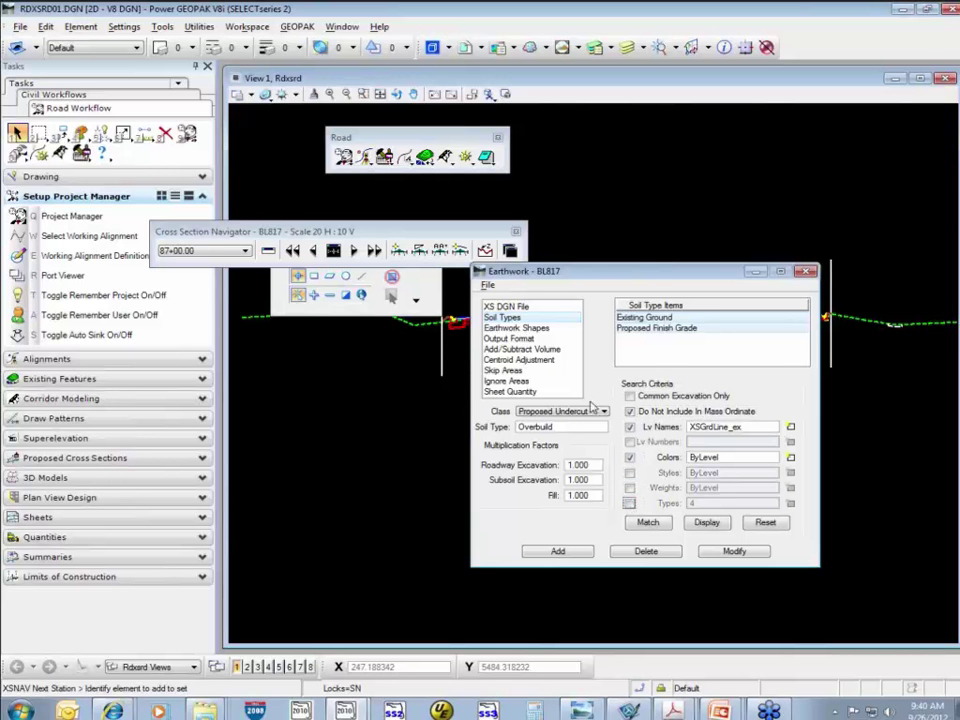
left_click_drag(530, 271, 650, 403)
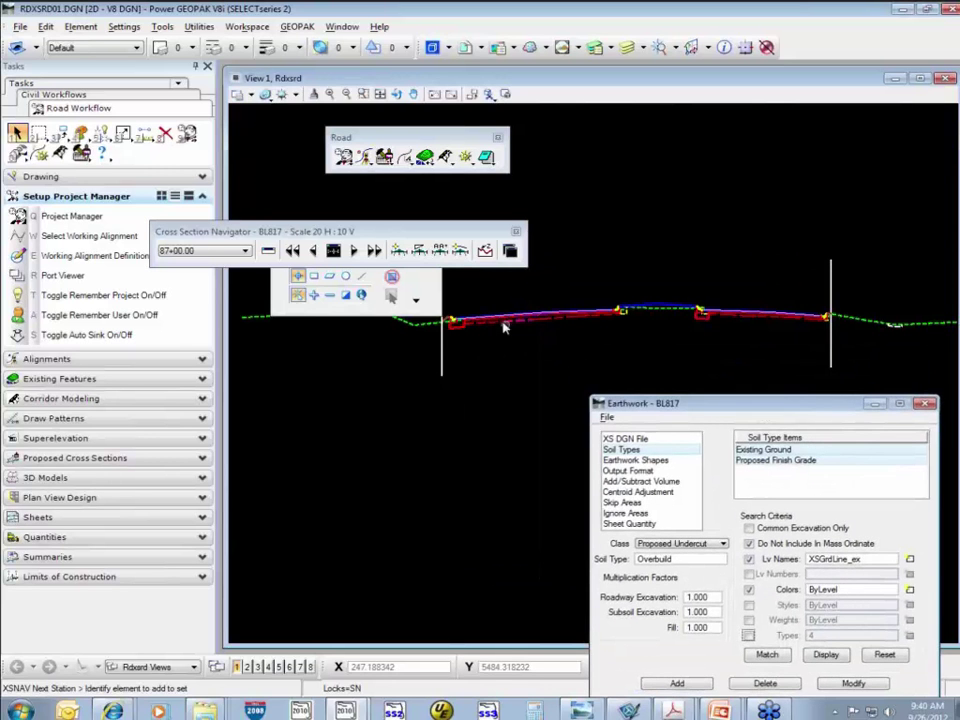
scroll(520, 330, "up", 3)
scroll(606, 306, "up", 2)
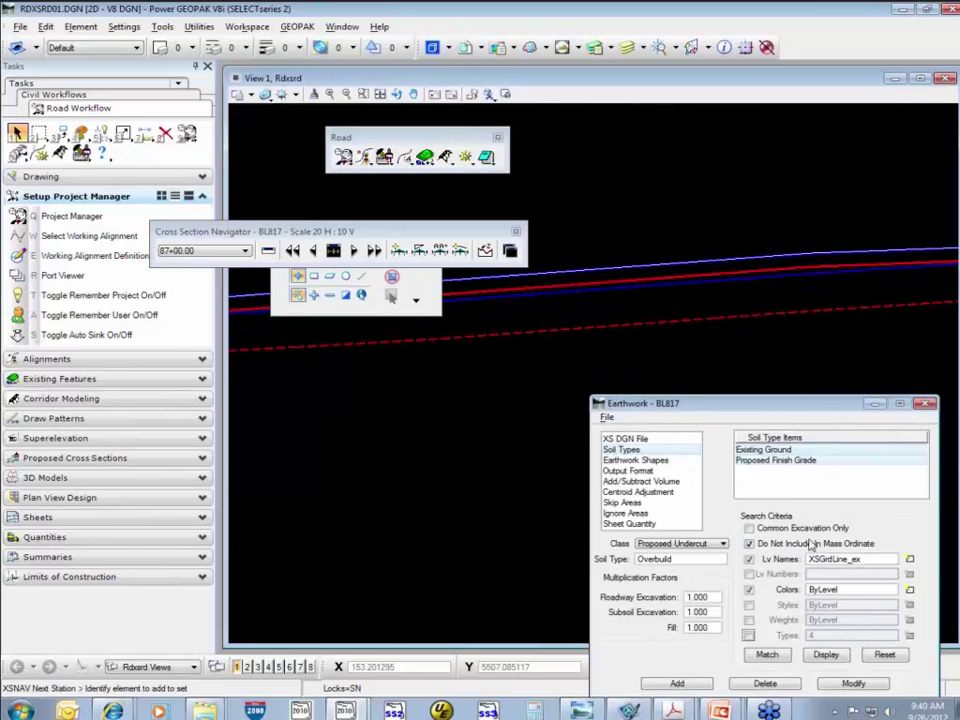
left_click(885, 655)
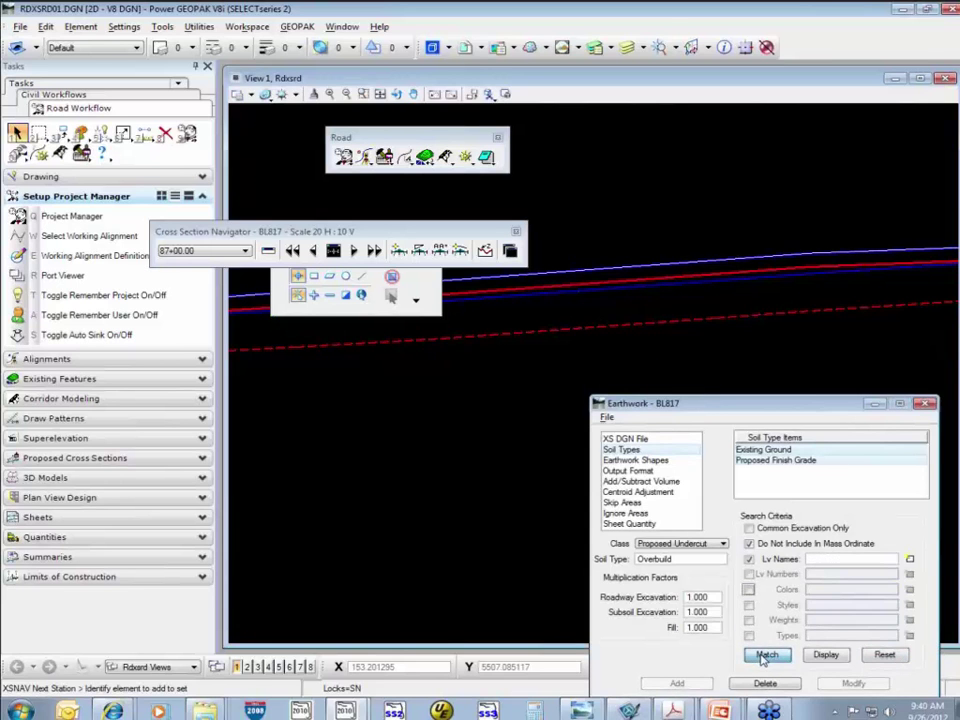
Match the overbuild line at station 87+00 to set level Overbuild_px, and add the Proposed Undercut soil type.
left_click(463, 301)
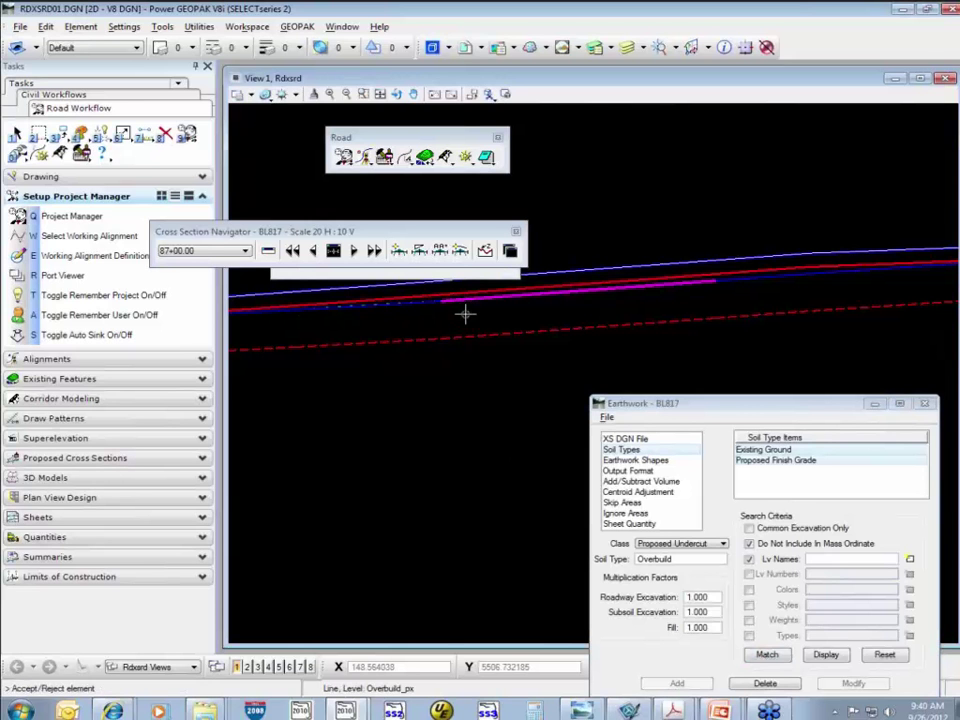
left_click(465, 314)
left_click_drag(703, 408, 613, 306)
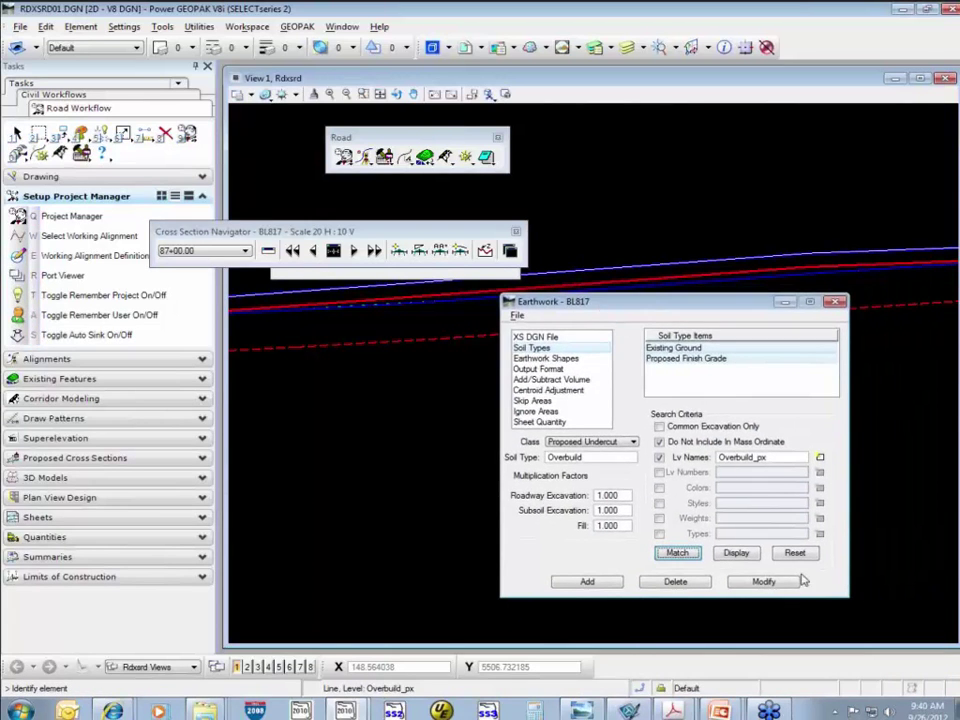
left_click(588, 582)
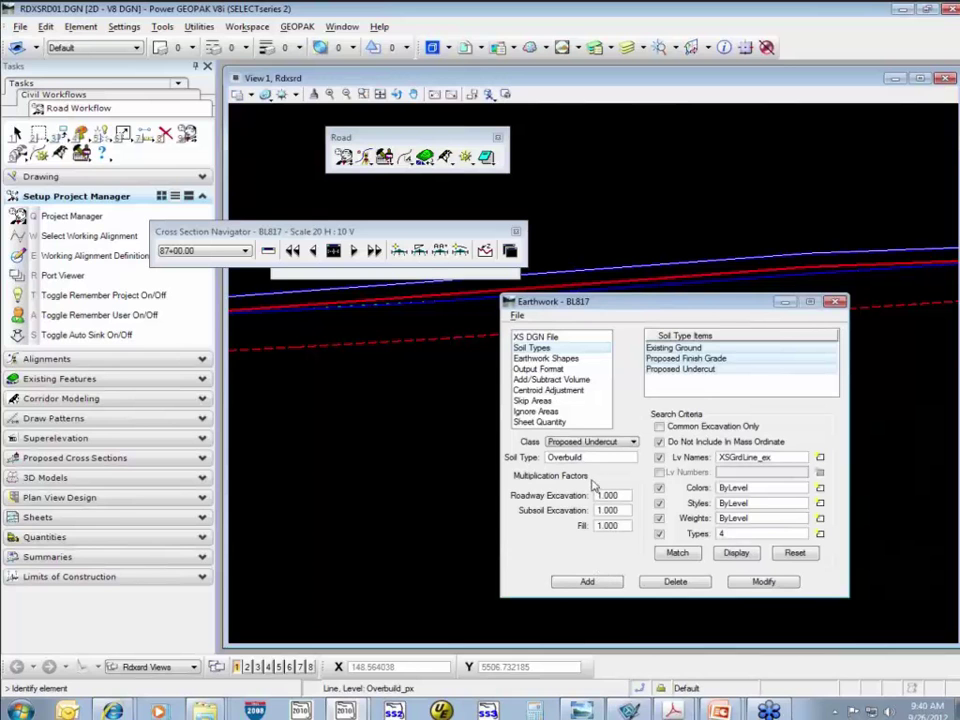
Set the class to Excavation Limit and clear its search criteria, leaving only level names enabled and empty.
left_click(609, 443)
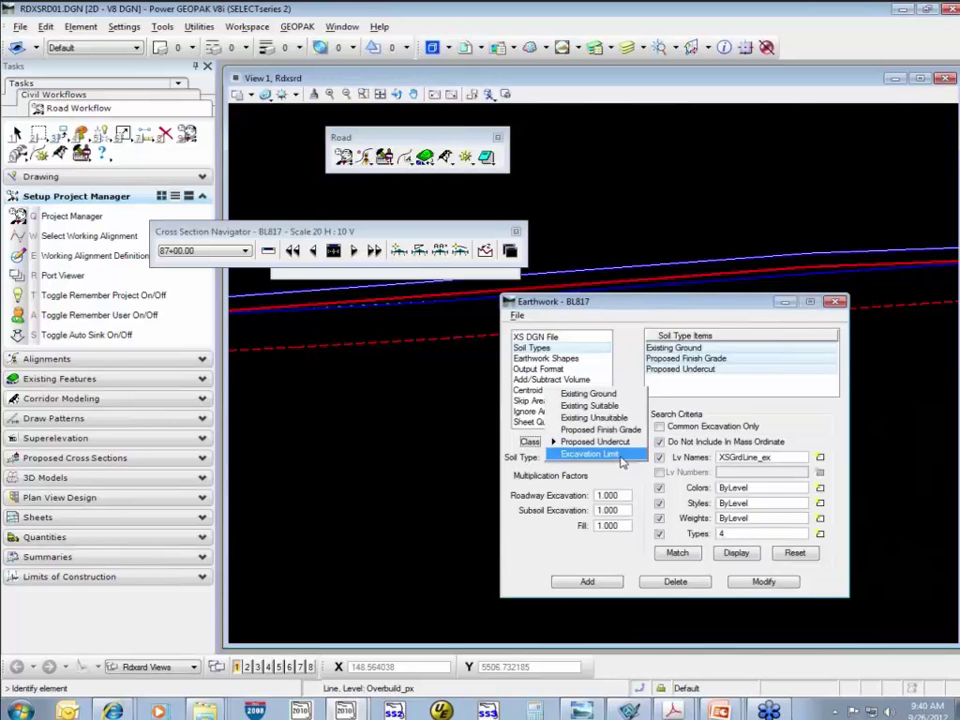
left_click(621, 458)
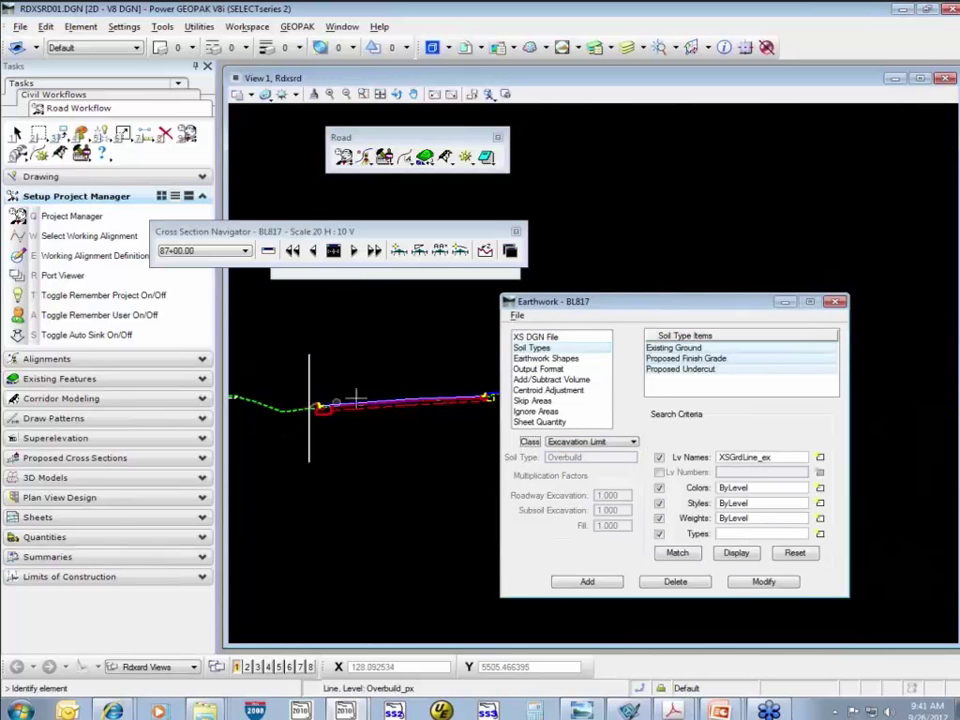
left_click_drag(570, 301, 880, 441)
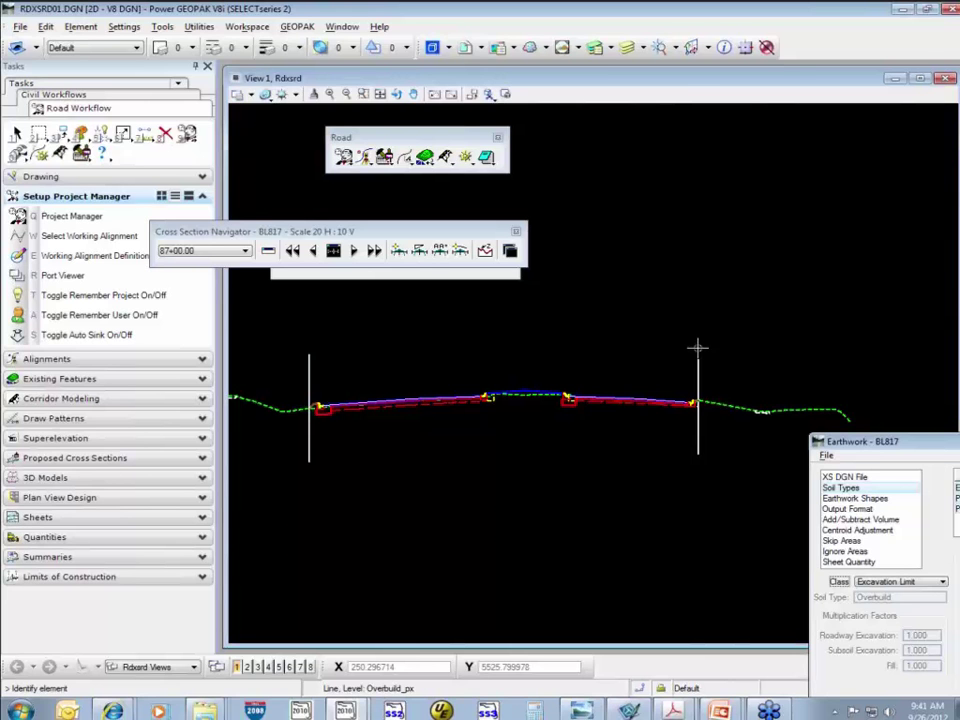
left_click_drag(916, 442, 639, 330)
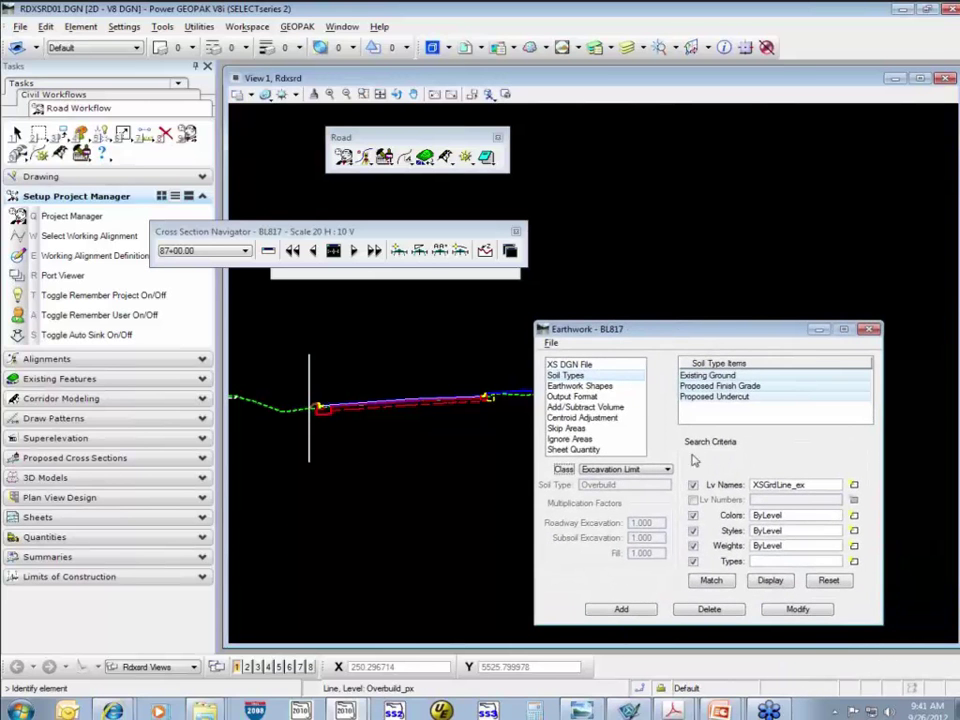
left_click(693, 561)
left_click(693, 530)
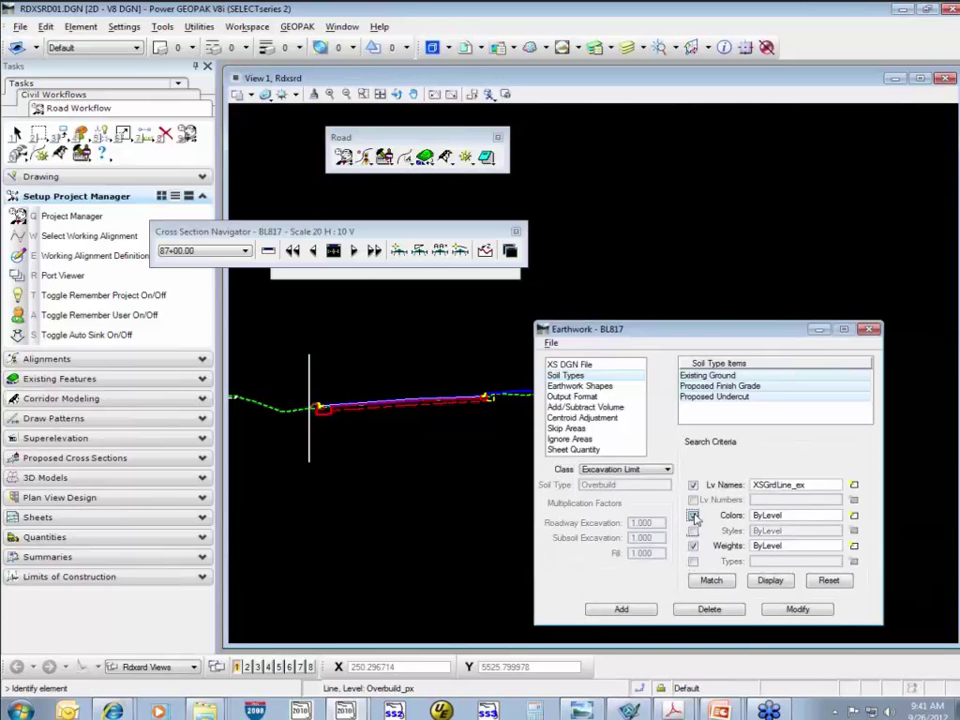
left_click(693, 515)
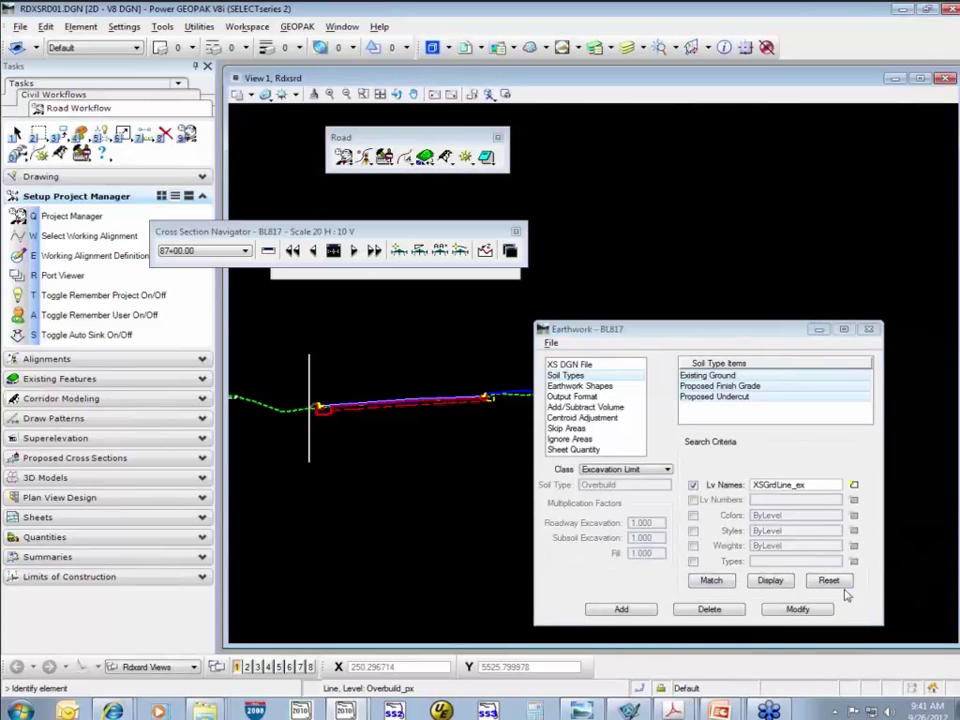
left_click(827, 580)
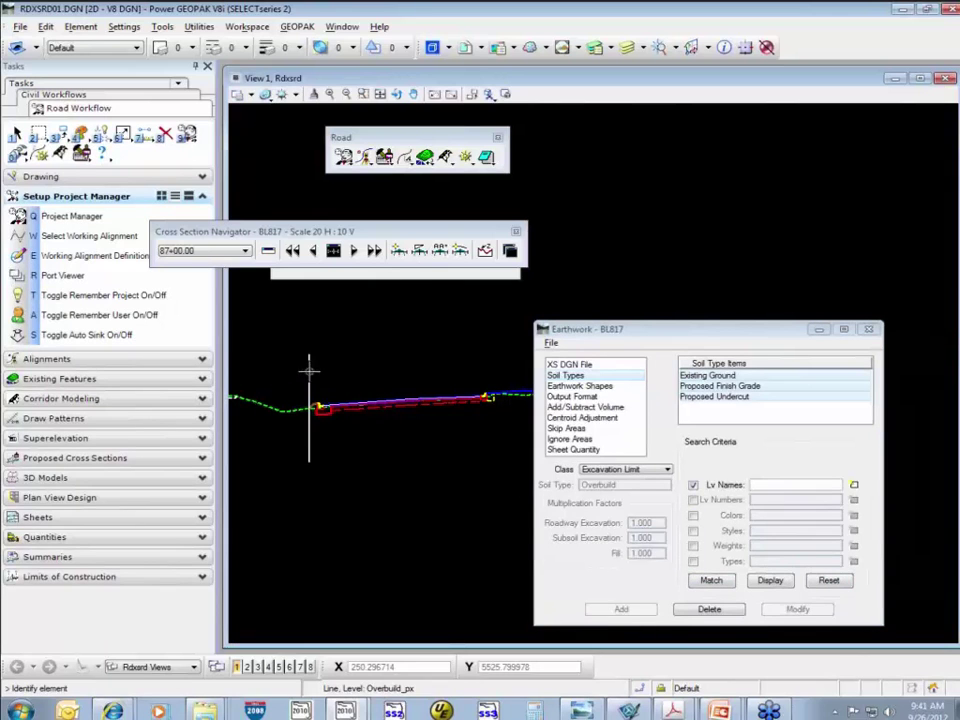
Match the vertical excavation limit line to set level ExcavationLimits_dp, and add the Excavation Limit soil type.
left_click(474, 404)
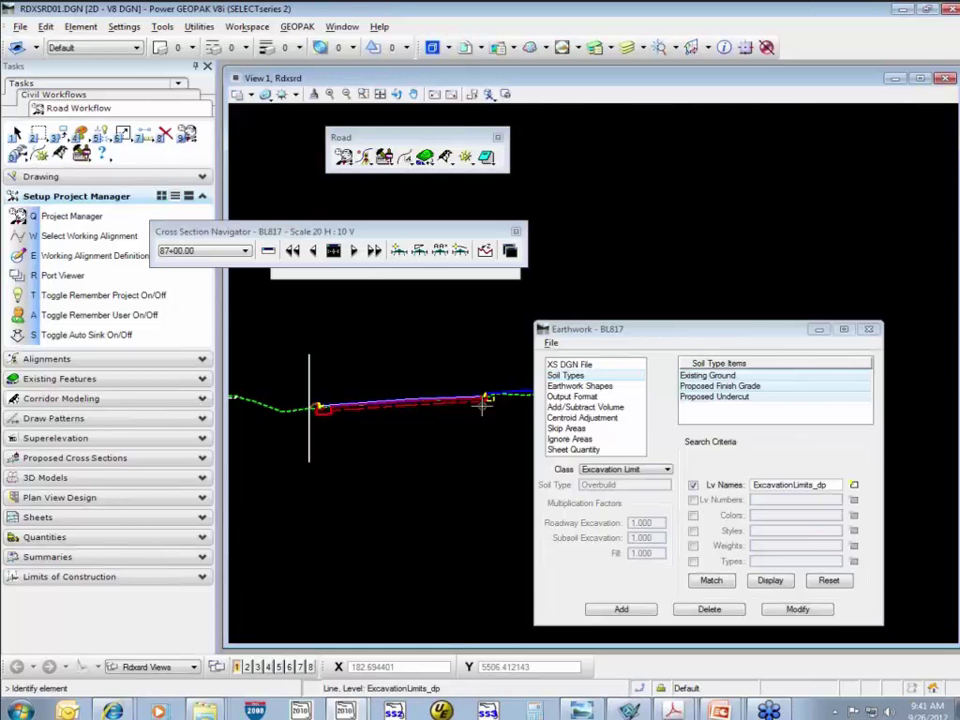
left_click_drag(696, 336, 747, 91)
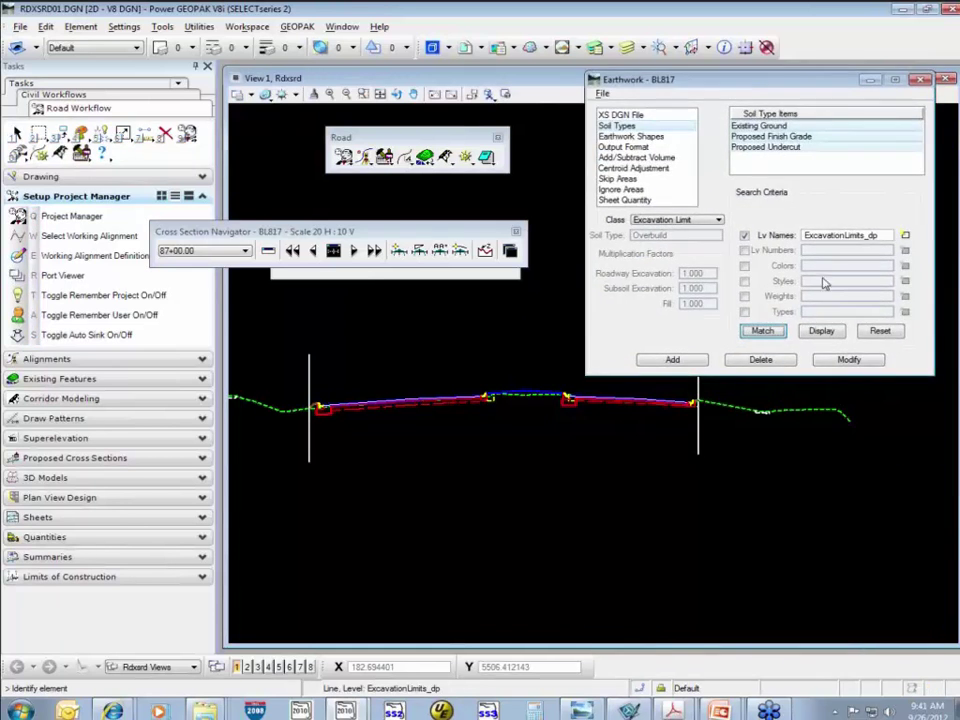
left_click(672, 360)
left_click(674, 360)
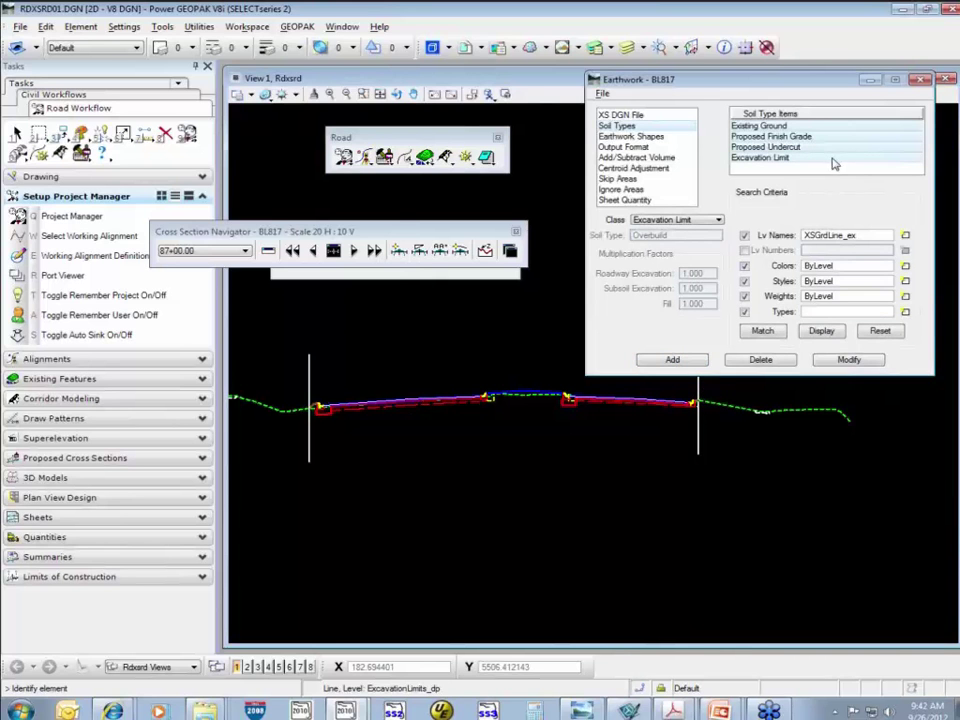
Review the stored class, soil type and search criteria of the Existing Ground, Proposed Finish Grade and Proposed Undercut items.
left_click(758, 126)
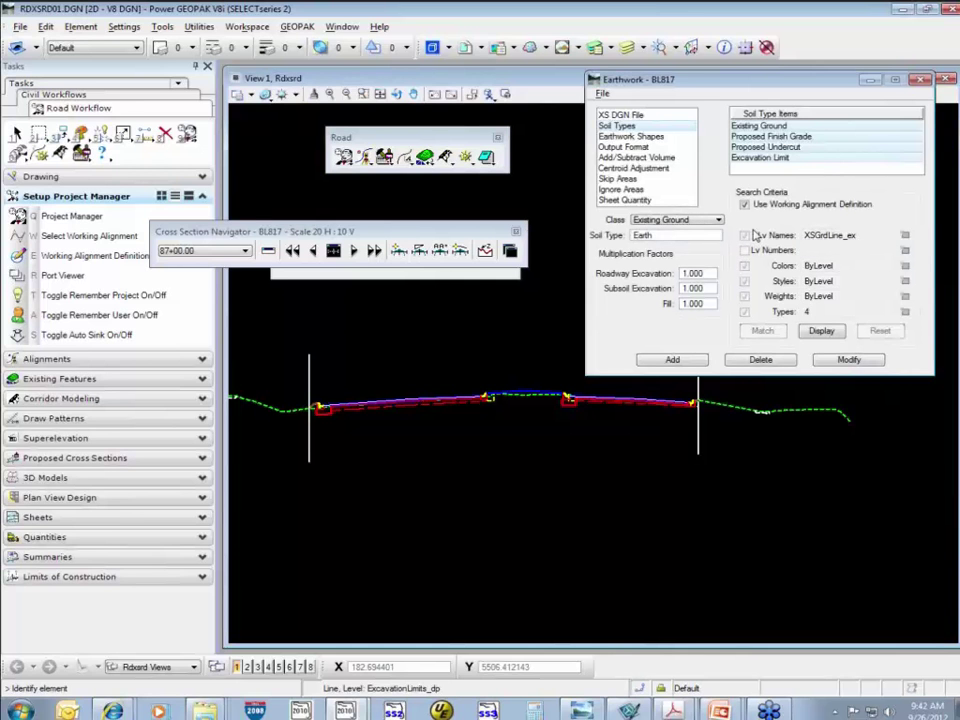
left_click(788, 137)
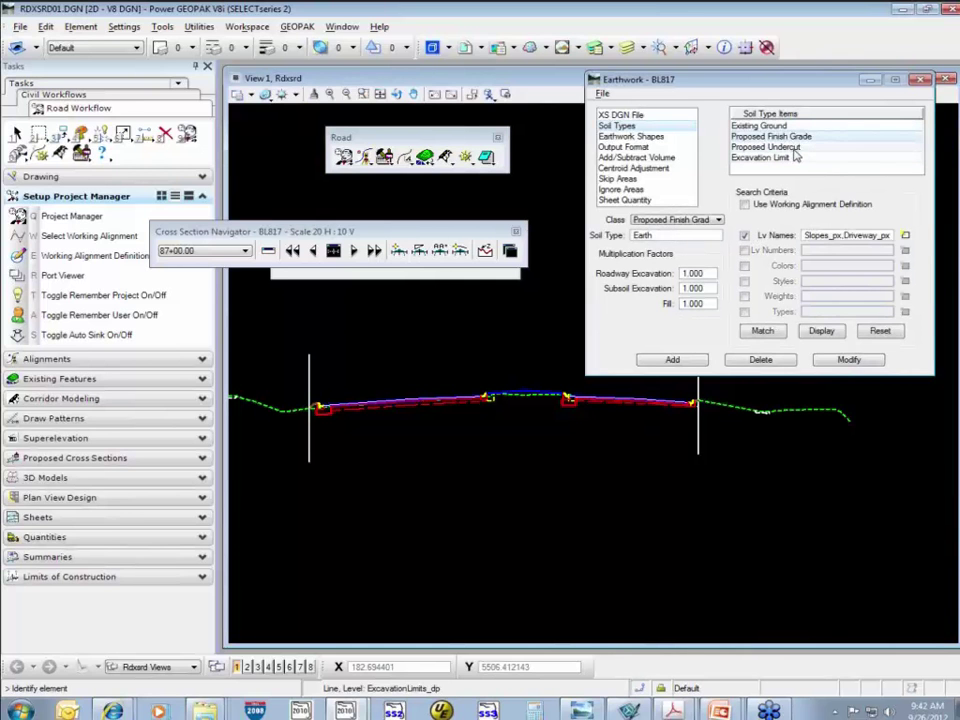
left_click(785, 147)
left_click(788, 127)
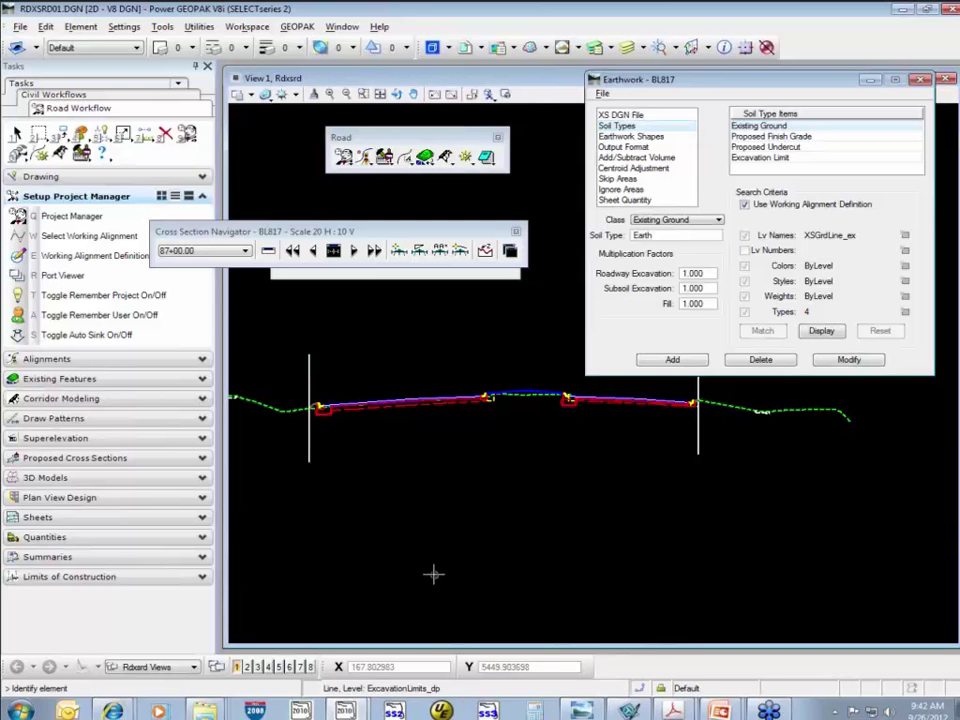
key("alt+Tab")
key("alt+Tab")
key("alt+Tab")
key("alt+Tab")
key("alt+Tab")
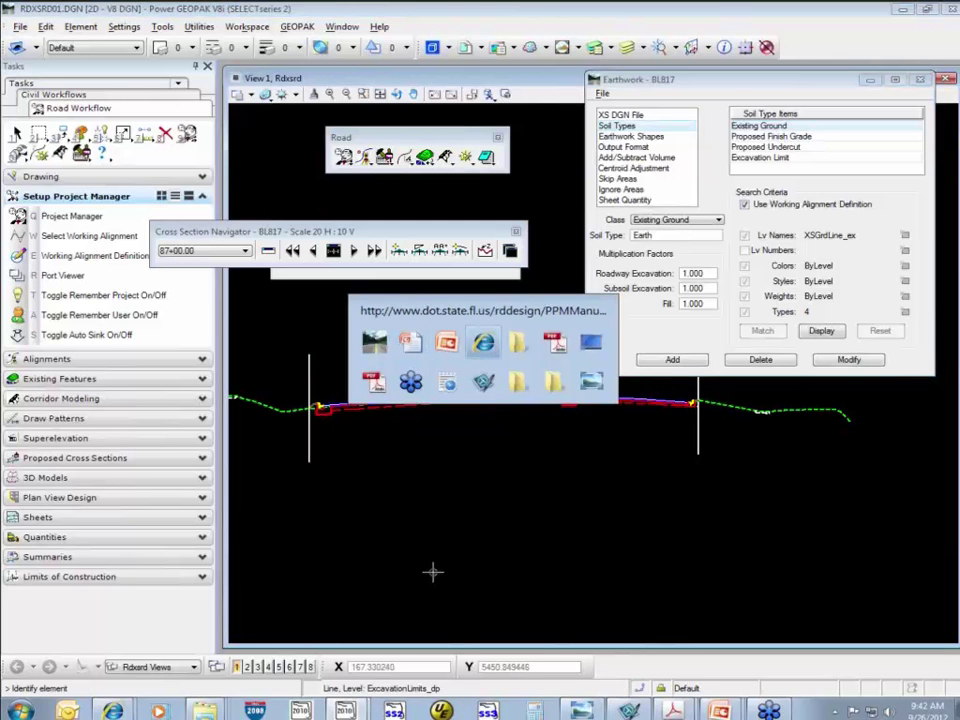
key("alt+Tab")
key("alt+Tab")
key("alt+Tab")
key("alt+Tab")
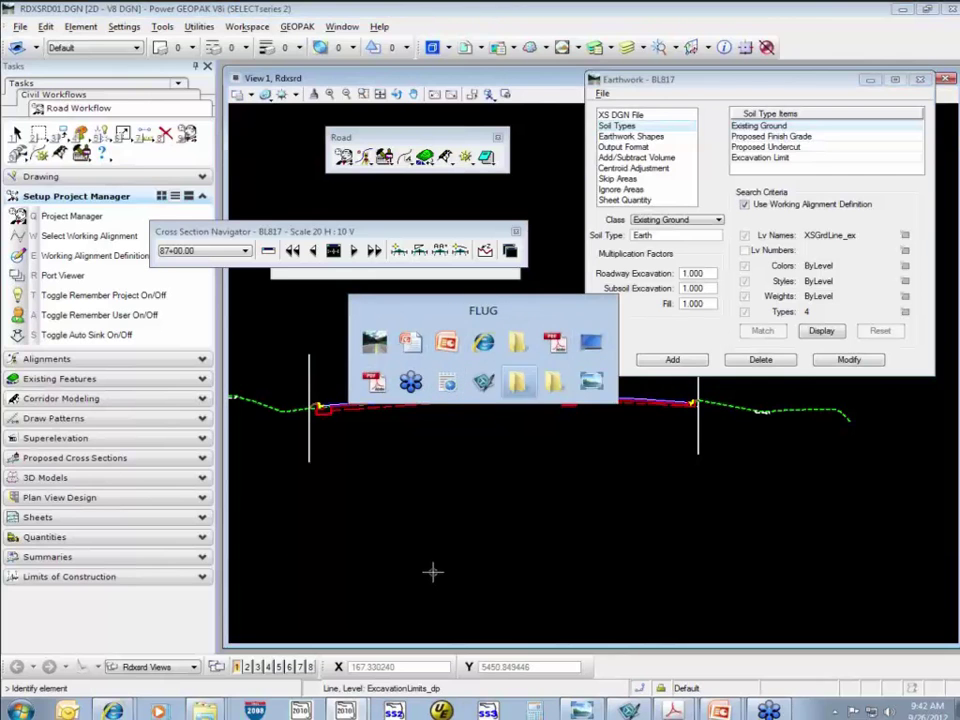
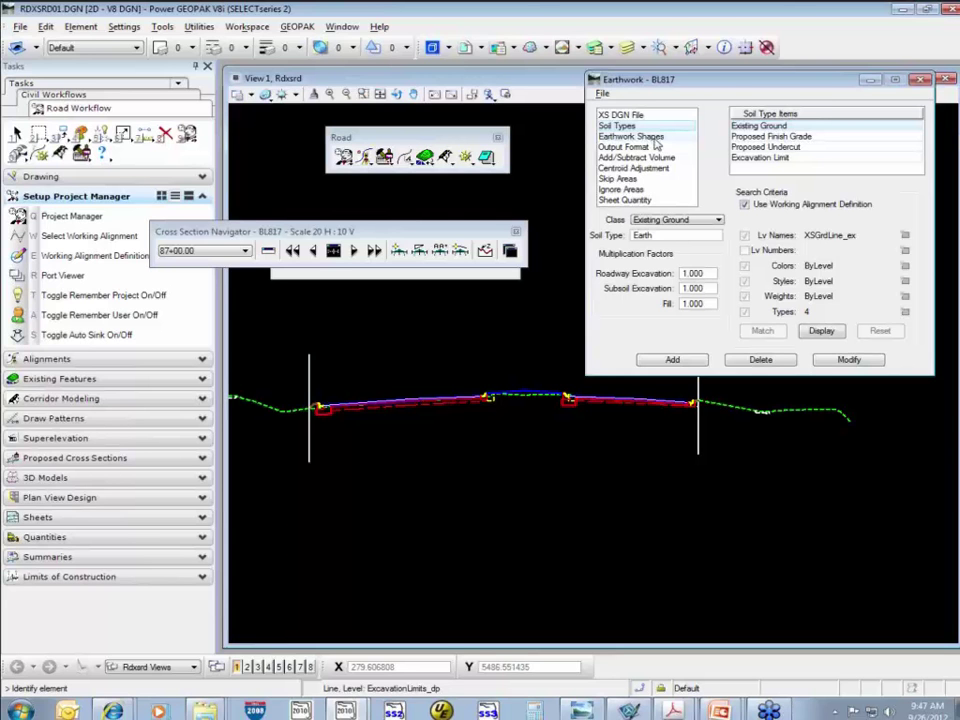
Enable Draw Earthwork Shapes and Stratify Shape Color for the earthwork run.
left_click(652, 138)
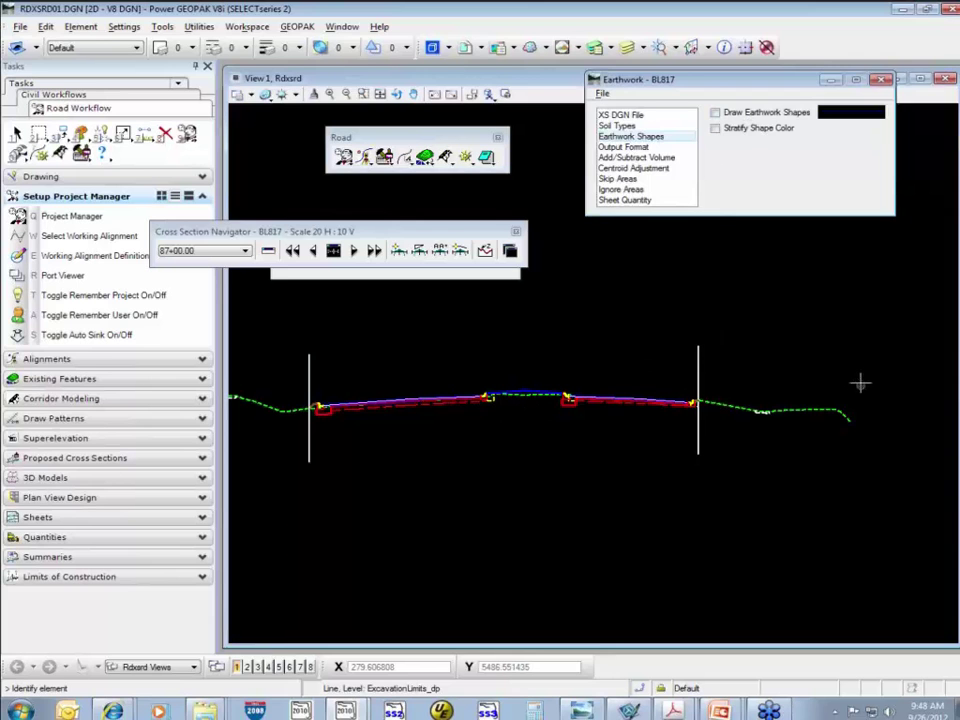
left_click(715, 113)
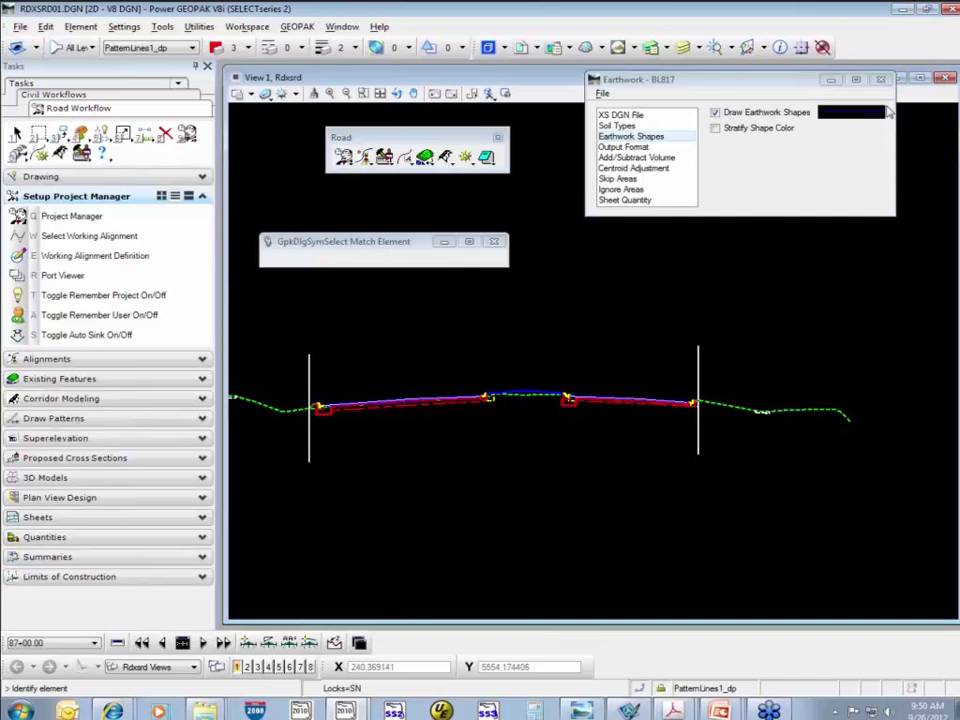
left_click(716, 129)
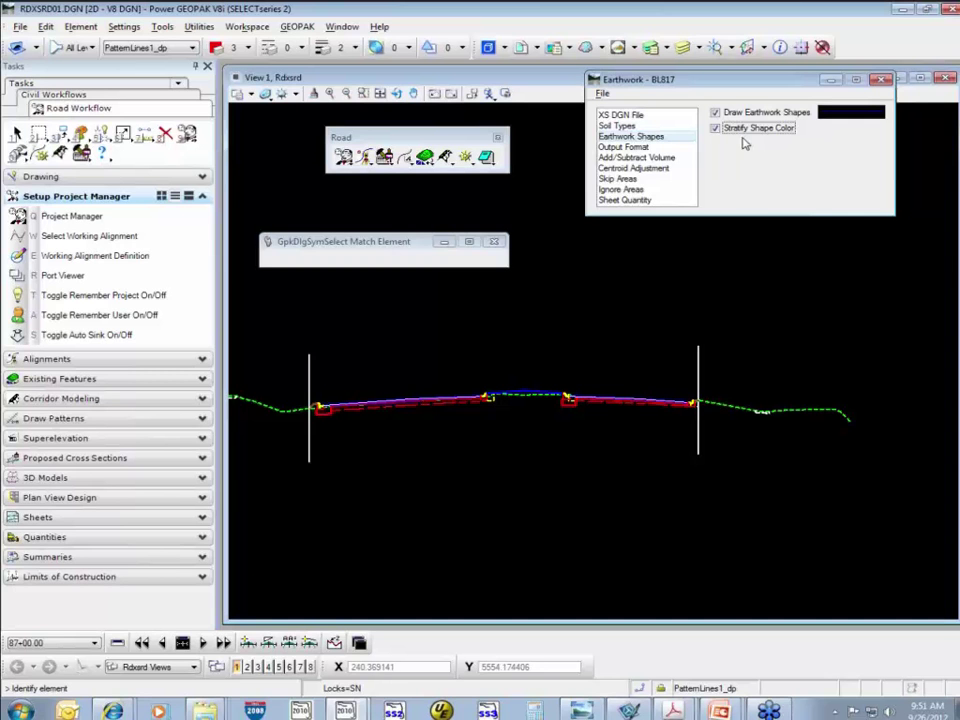
Set the end area decimal places to 2 in the earthwork output format.
left_click(660, 148)
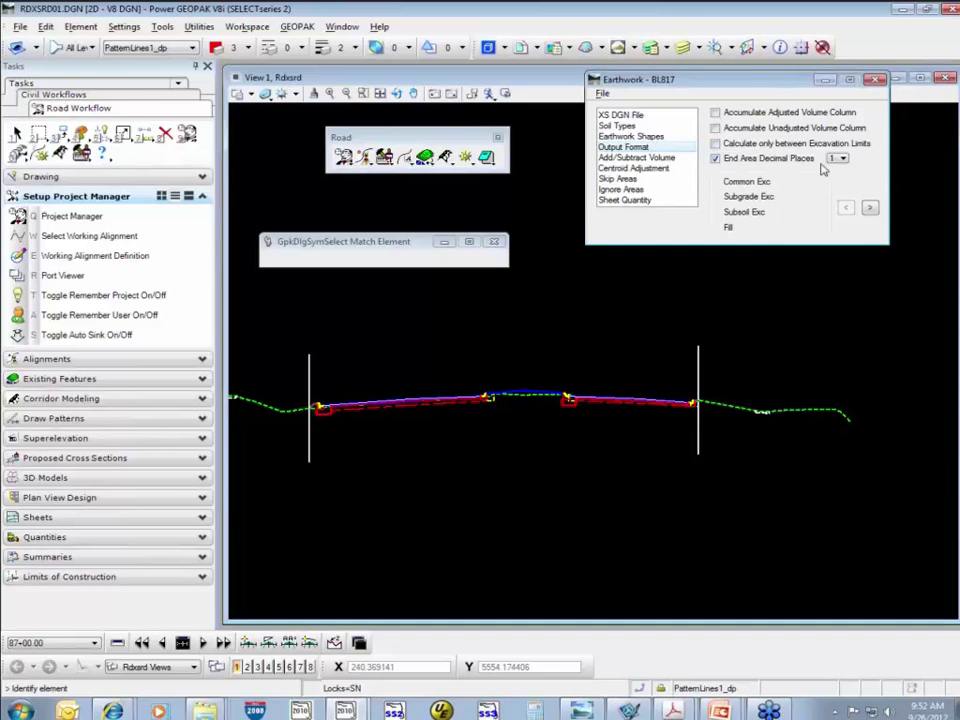
left_click(719, 162)
left_click(841, 158)
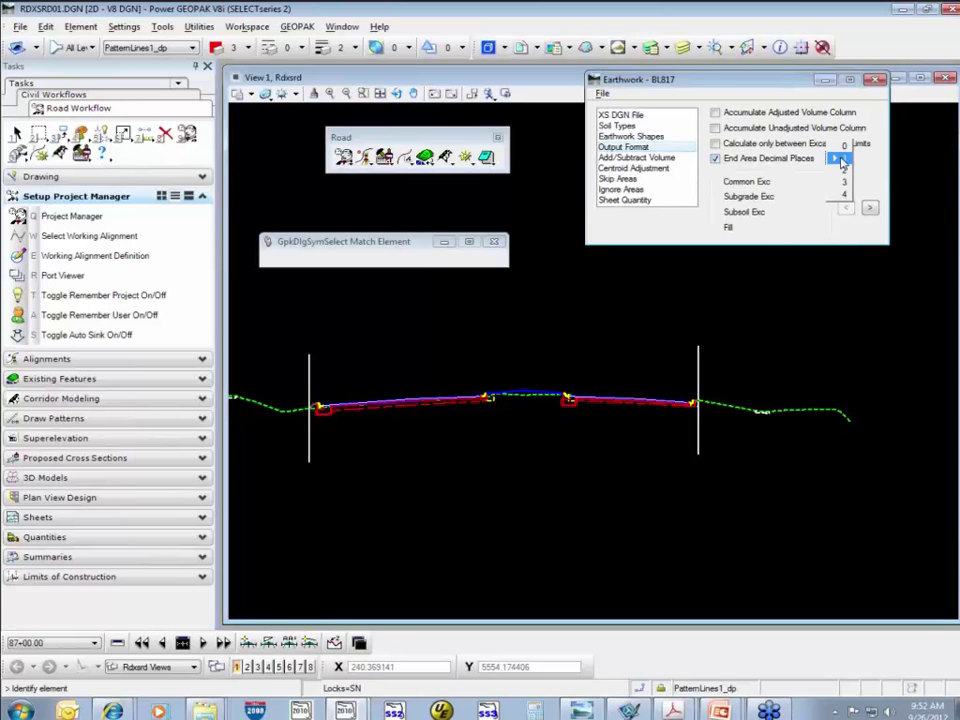
left_click(848, 172)
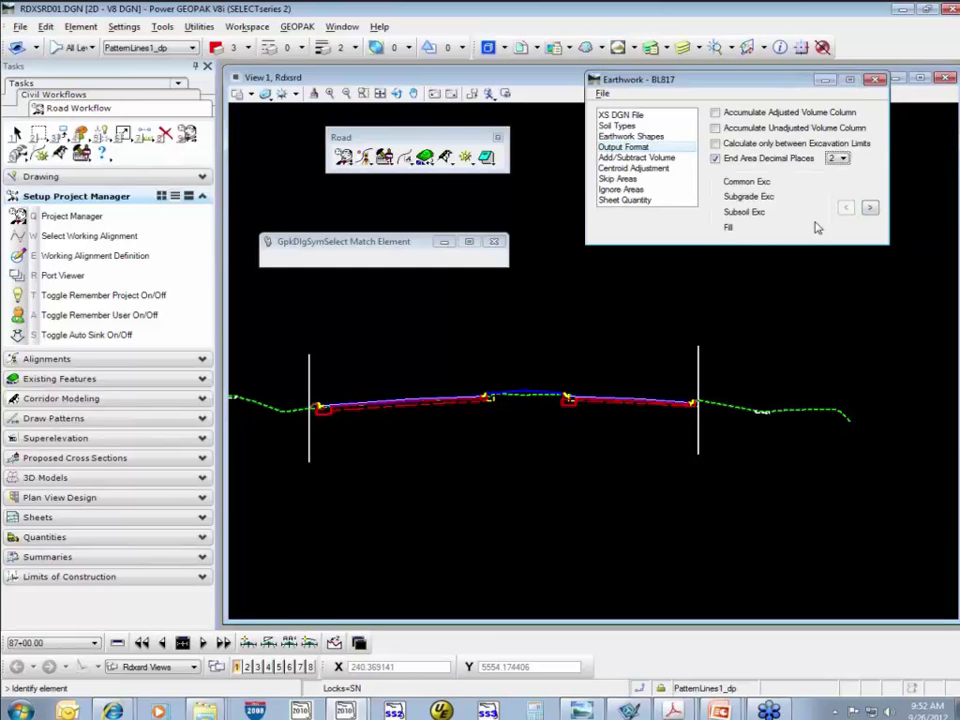
left_click(840, 158)
left_click(842, 143)
left_click(841, 158)
left_click(845, 170)
Step through the output column groupings and choose the one with only Excavation and Fill.
left_click(871, 208)
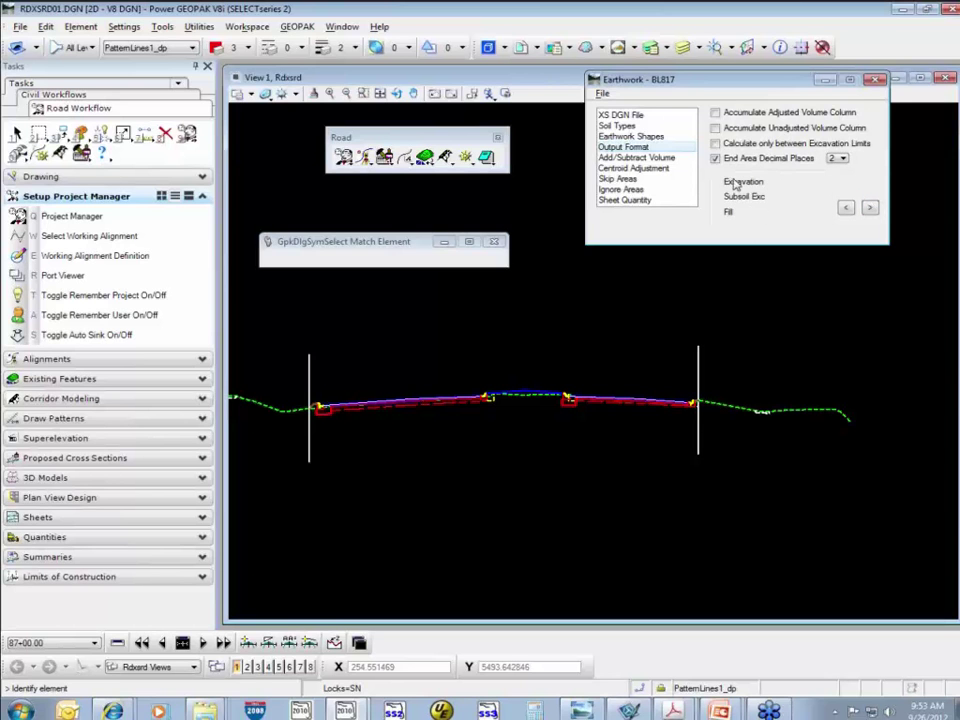
left_click(846, 209)
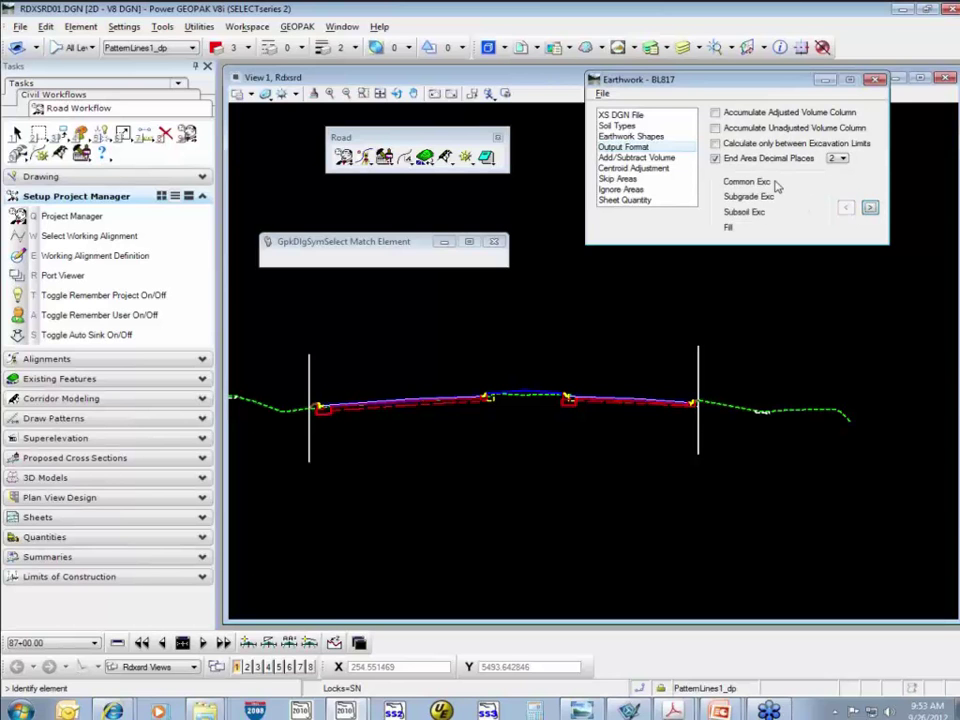
left_click(870, 207)
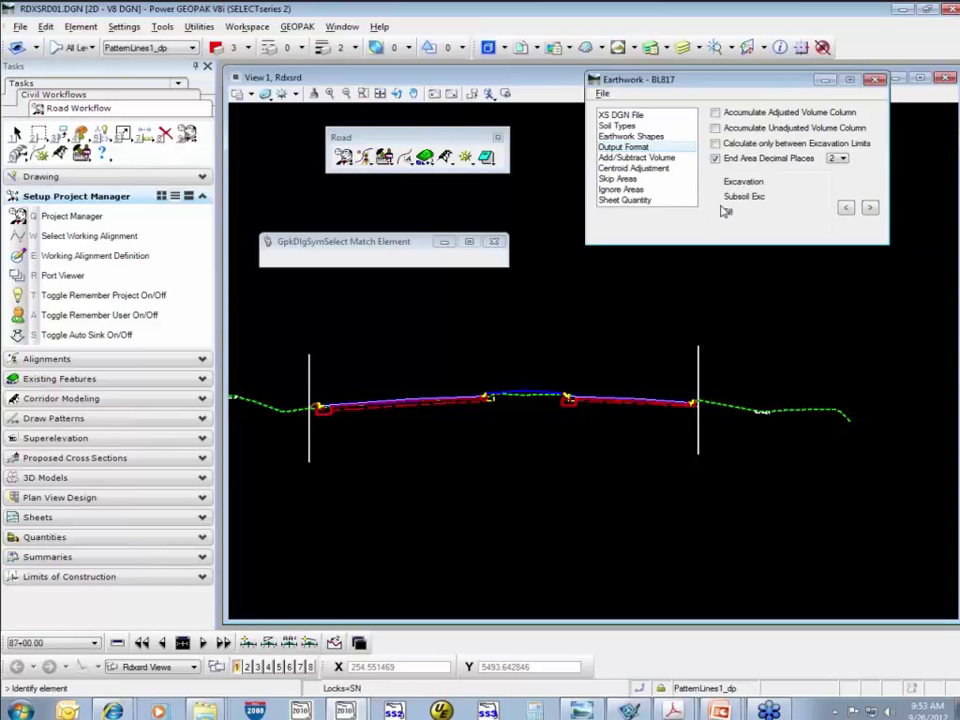
left_click(870, 209)
left_click(870, 209)
left_click(870, 209)
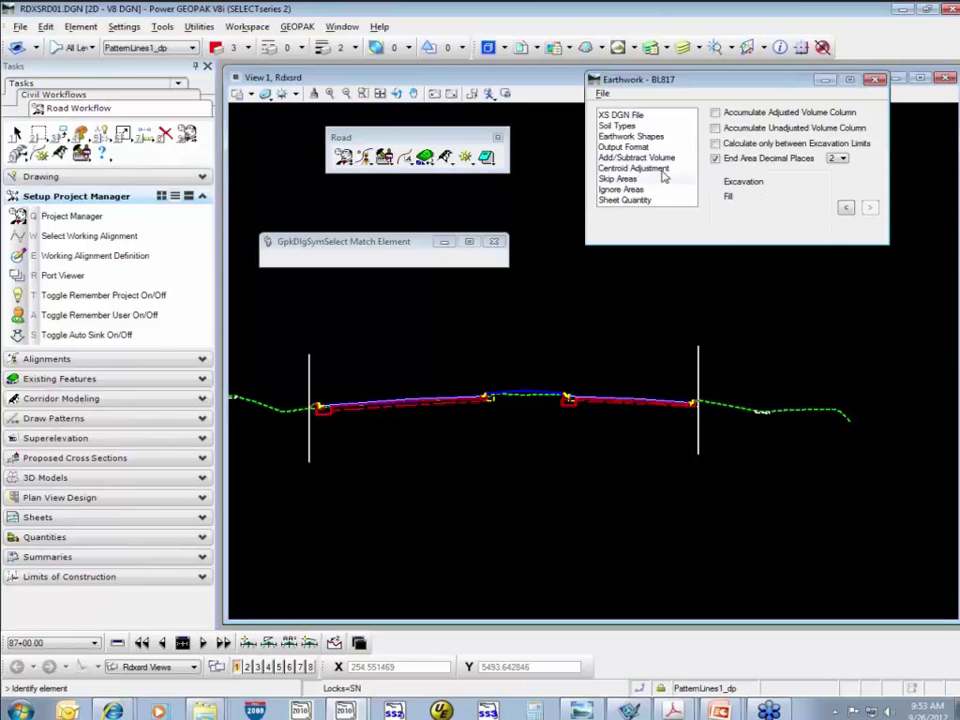
Examine the Add/Subtract Volume settings, including the available soil types and earthwork operations.
left_click(681, 161)
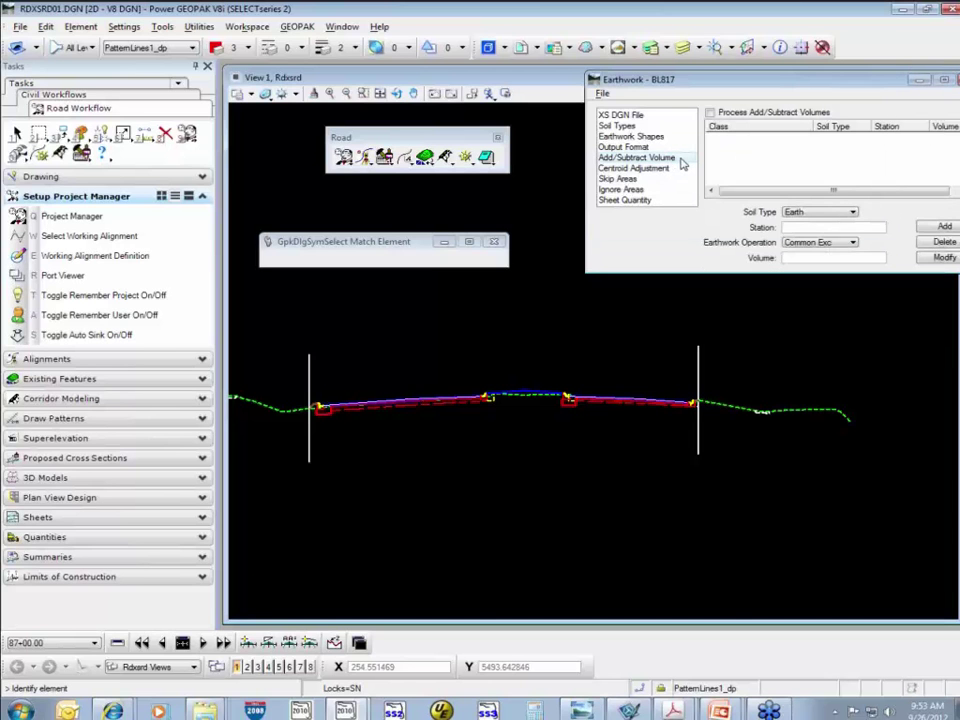
left_click_drag(805, 87, 646, 104)
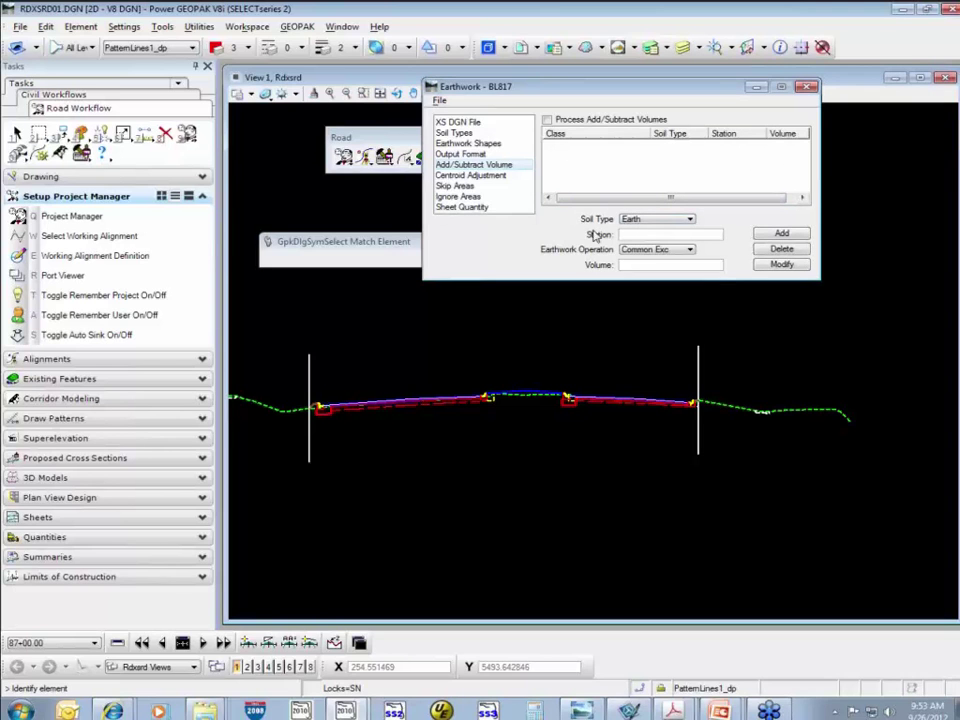
left_click(665, 219)
left_click(662, 219)
left_click(648, 220)
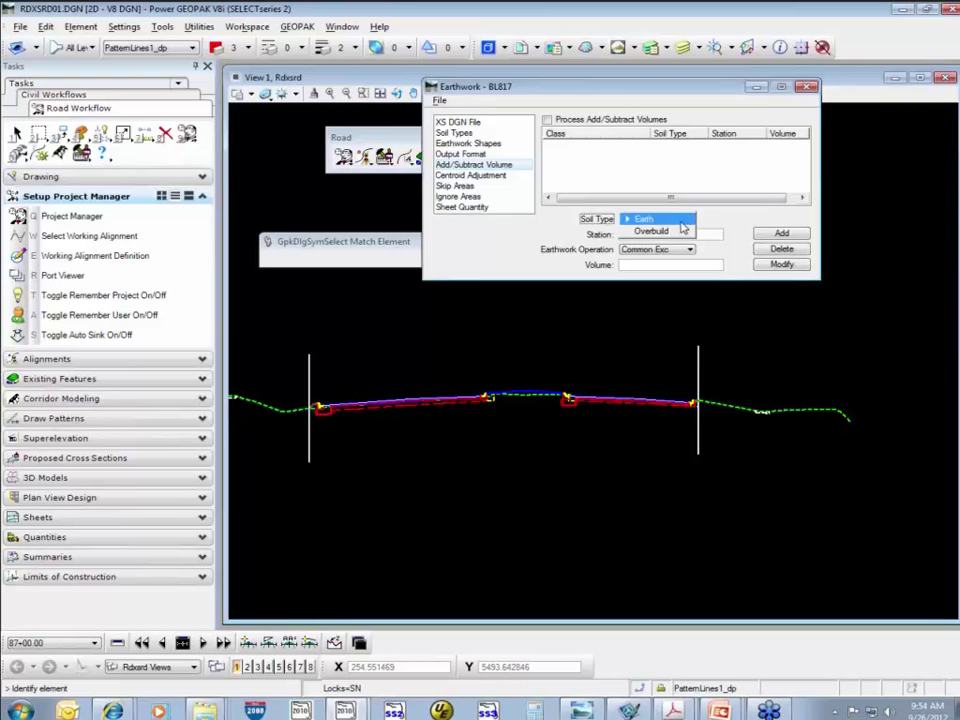
left_click(463, 133)
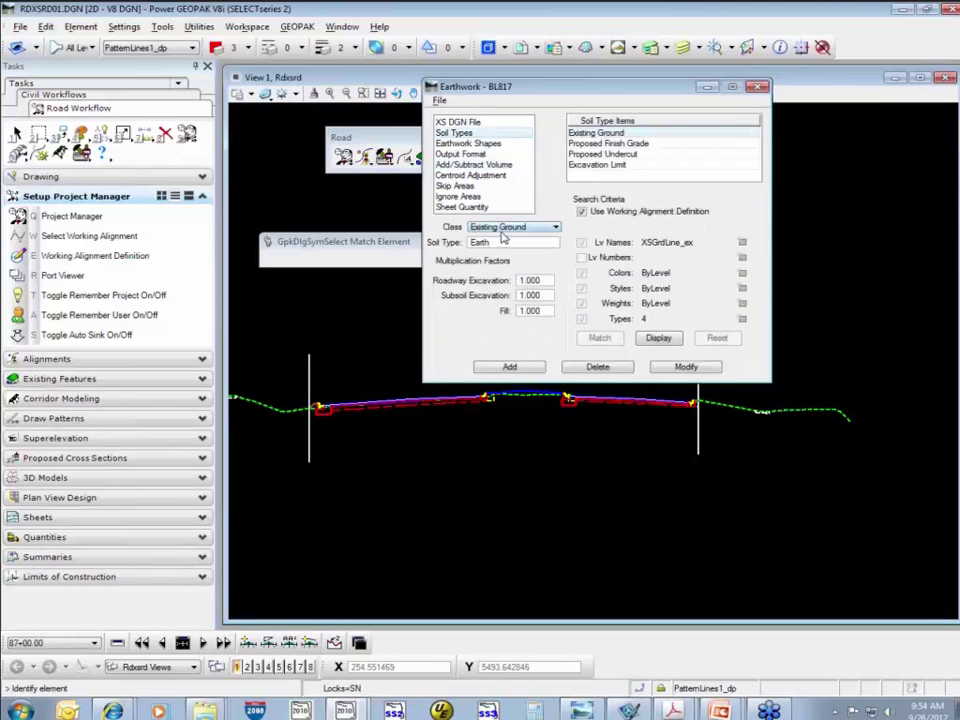
left_click(472, 164)
left_click(688, 218)
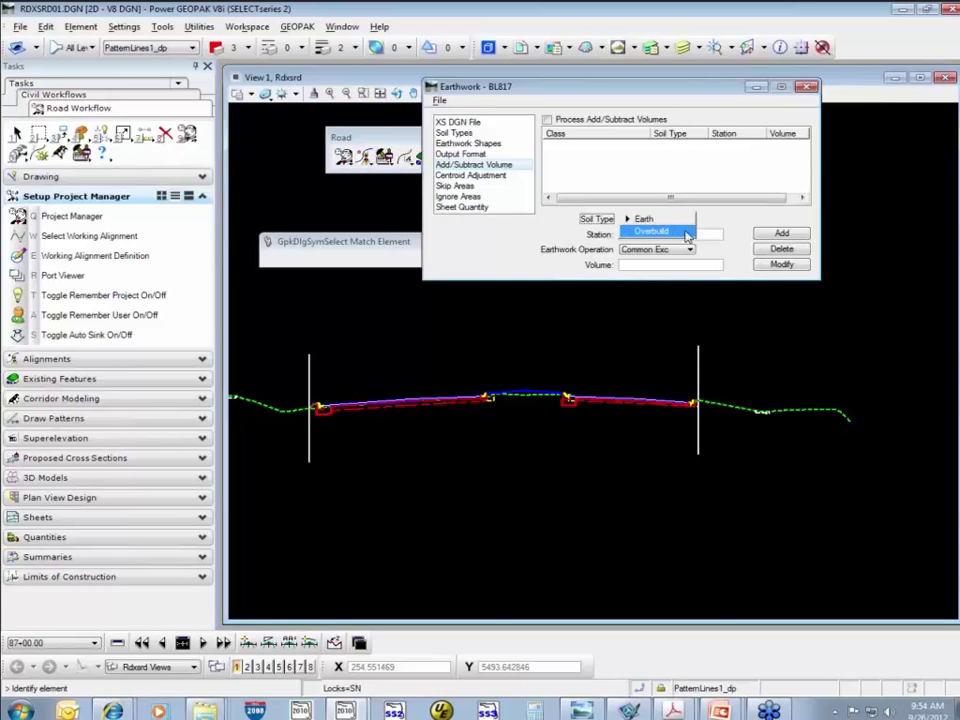
left_click(650, 219)
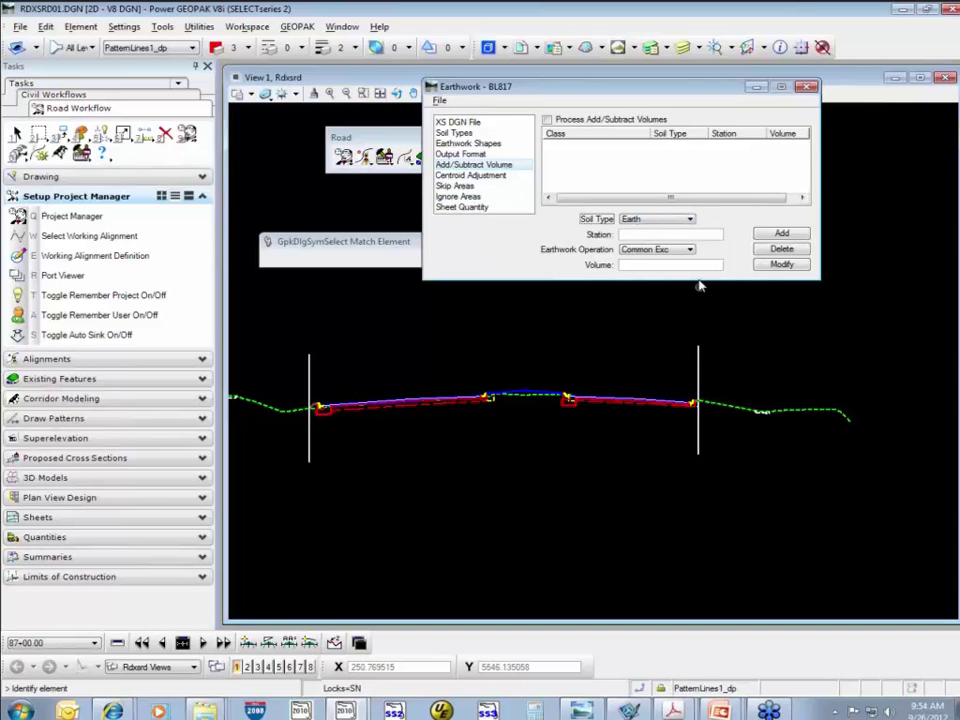
left_click(626, 236)
left_click(658, 250)
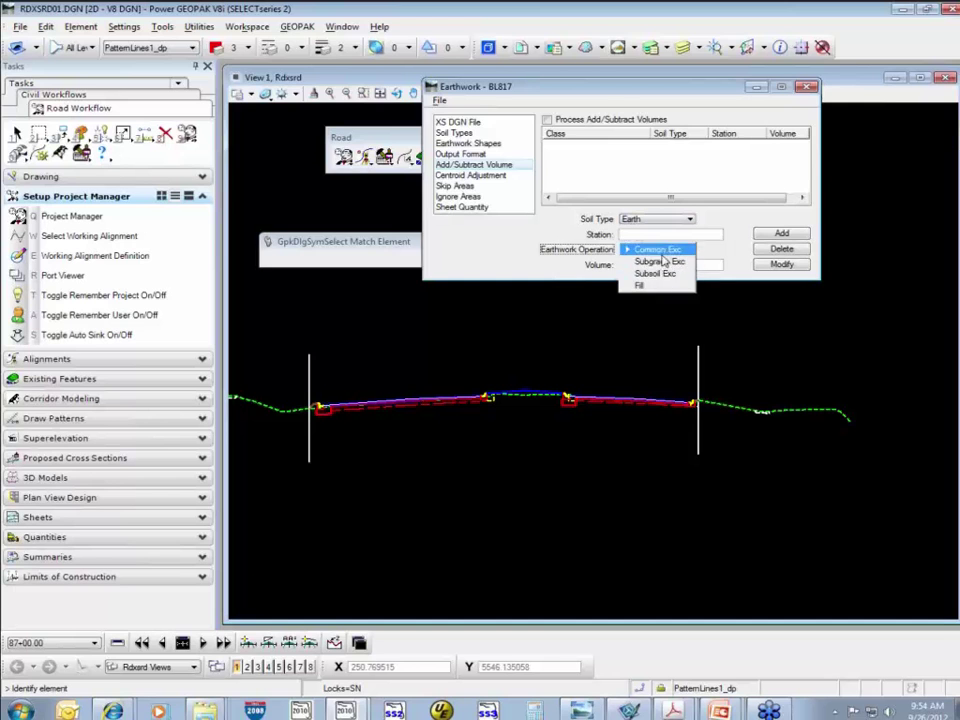
left_click(666, 250)
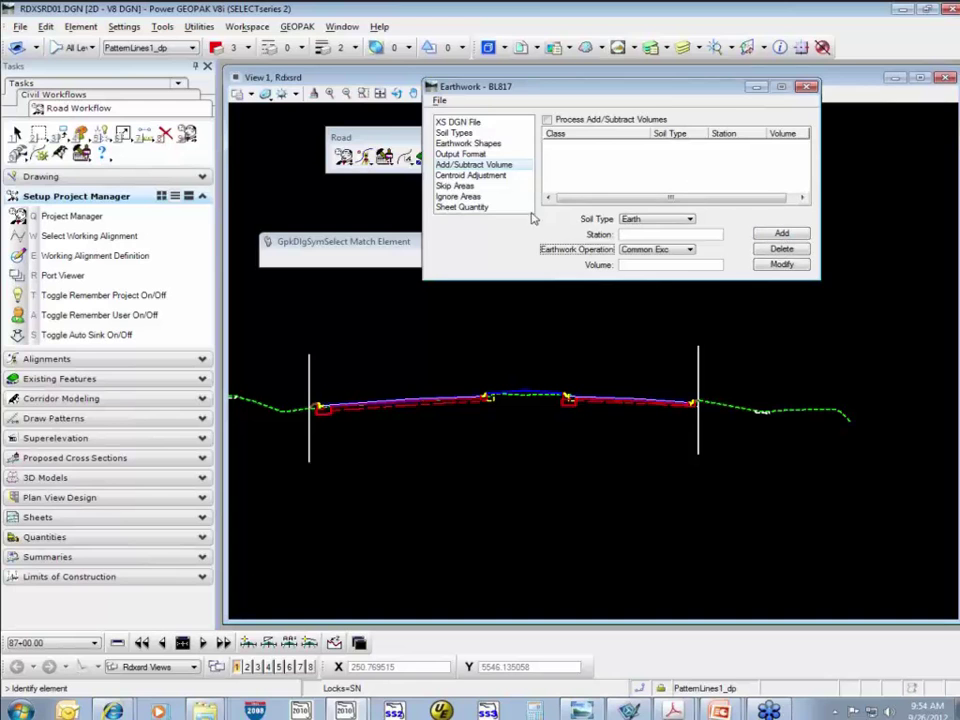
Enable Centroid Adjustment for the run, and look over the skip area and ignore area settings.
left_click(495, 176)
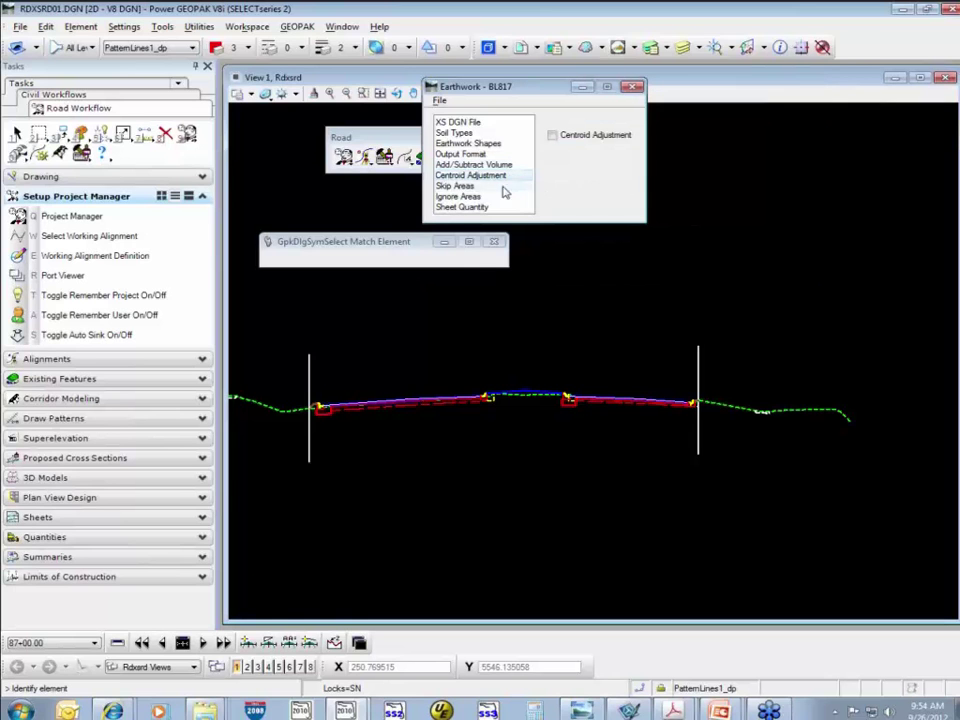
left_click(553, 136)
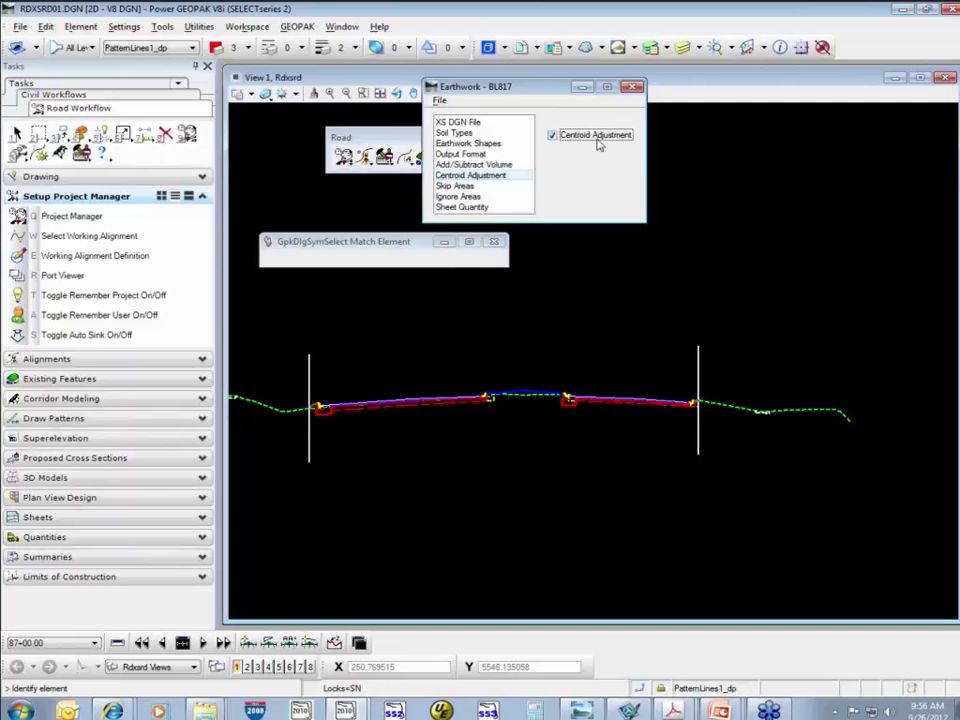
left_click(493, 187)
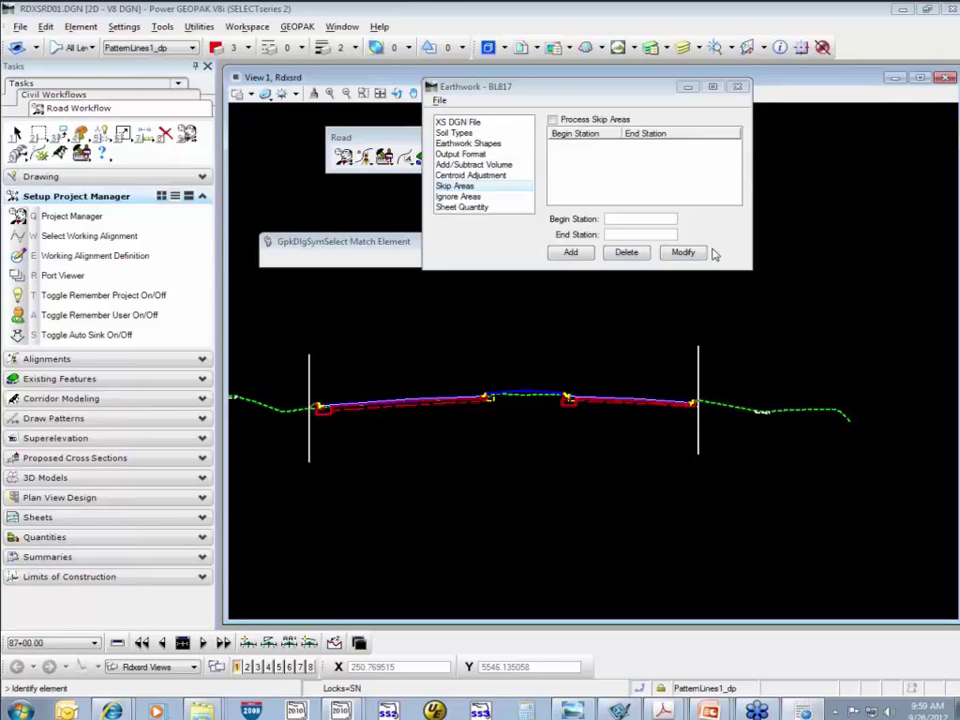
left_click(480, 200)
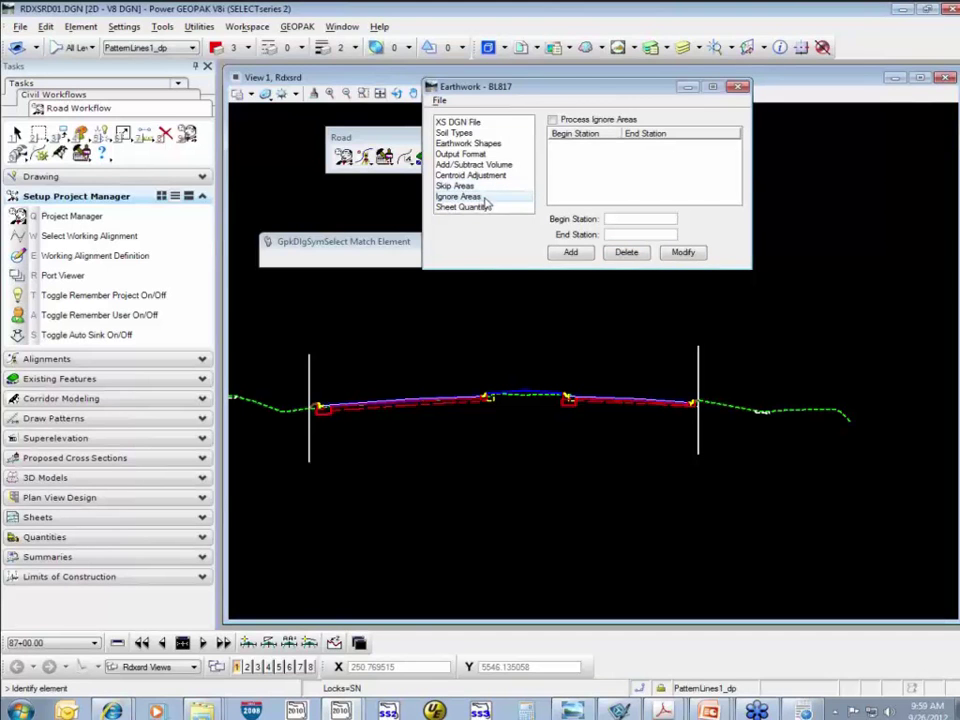
Name the sheet quantity ASCII file earth and set its decimal places to 2.
left_click(490, 207)
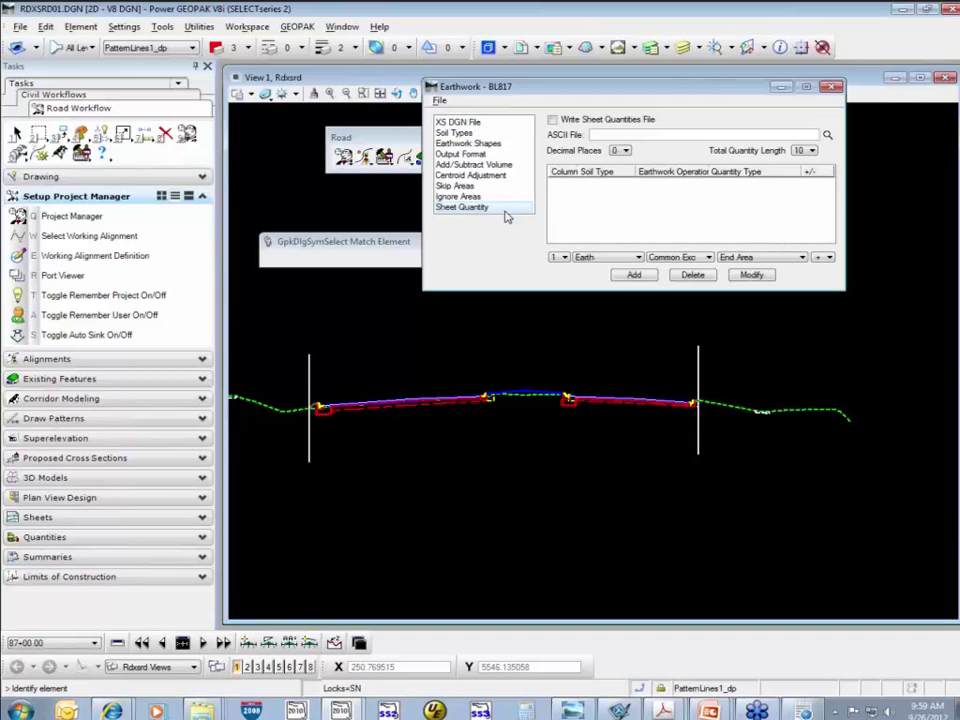
left_click(601, 136)
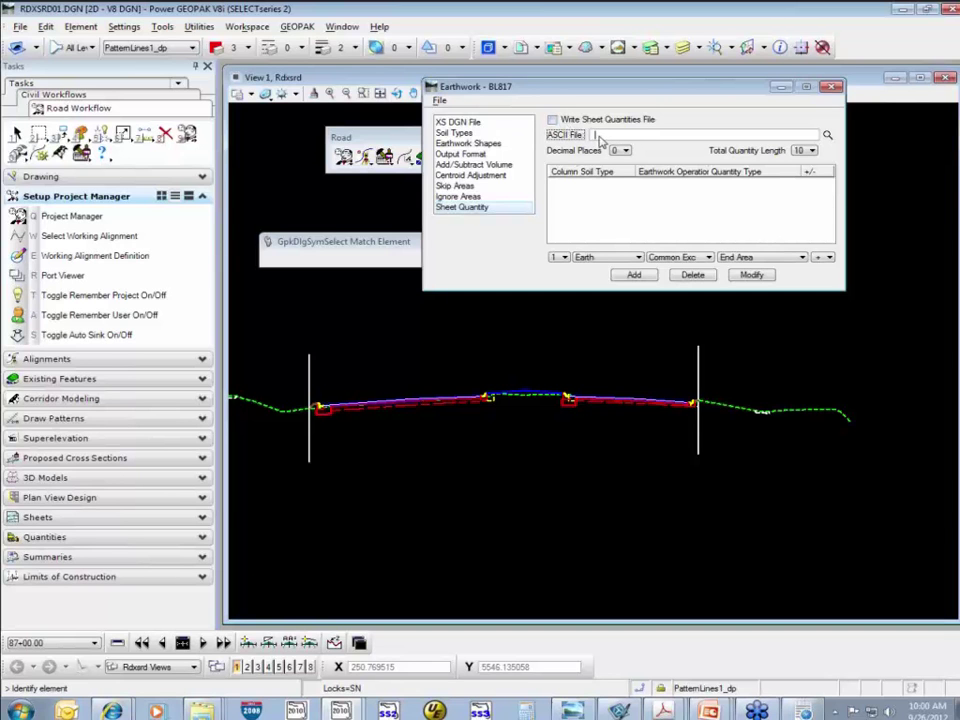
type("earth")
left_click(621, 150)
left_click(628, 173)
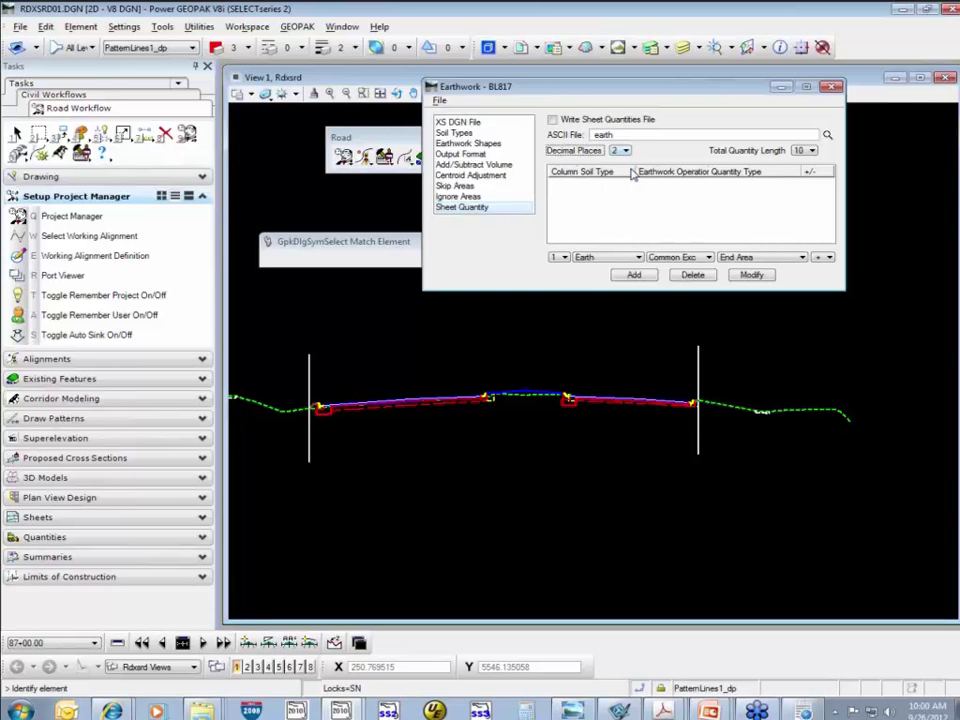
Add sheet quantity column 1 for soil type Earth with operation Common Exc, quantity type End Area and a plus sign.
left_click(560, 257)
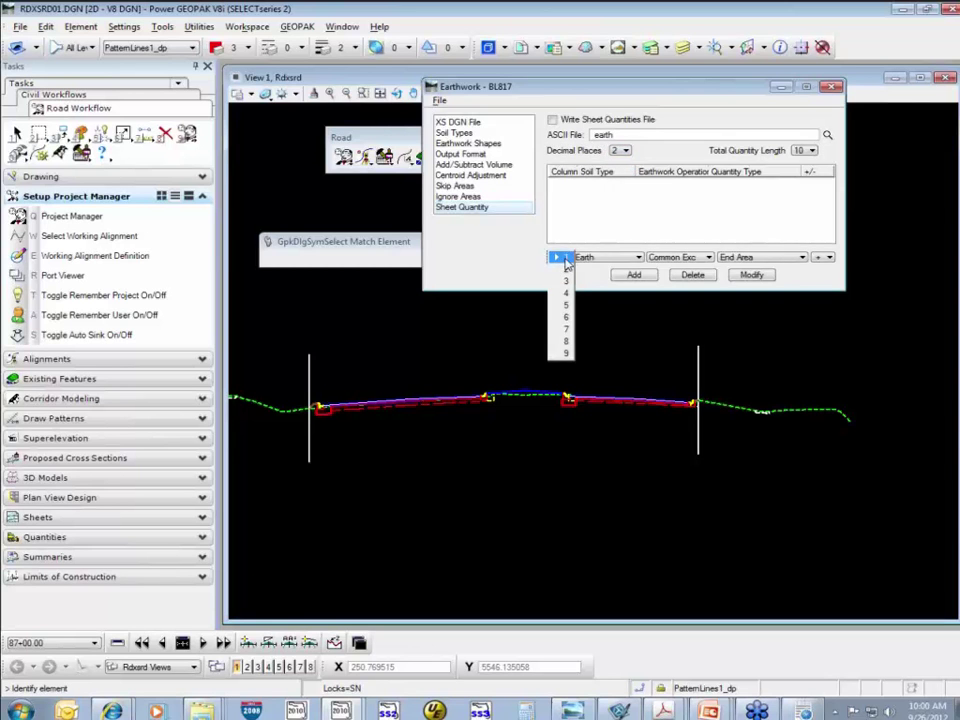
left_click(564, 259)
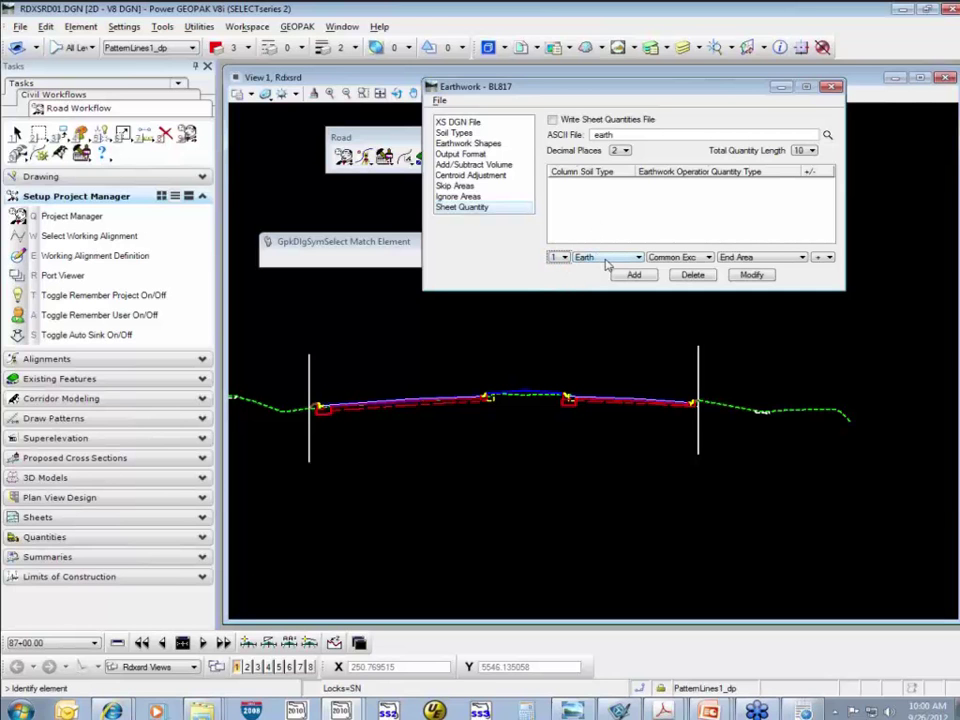
left_click(606, 260)
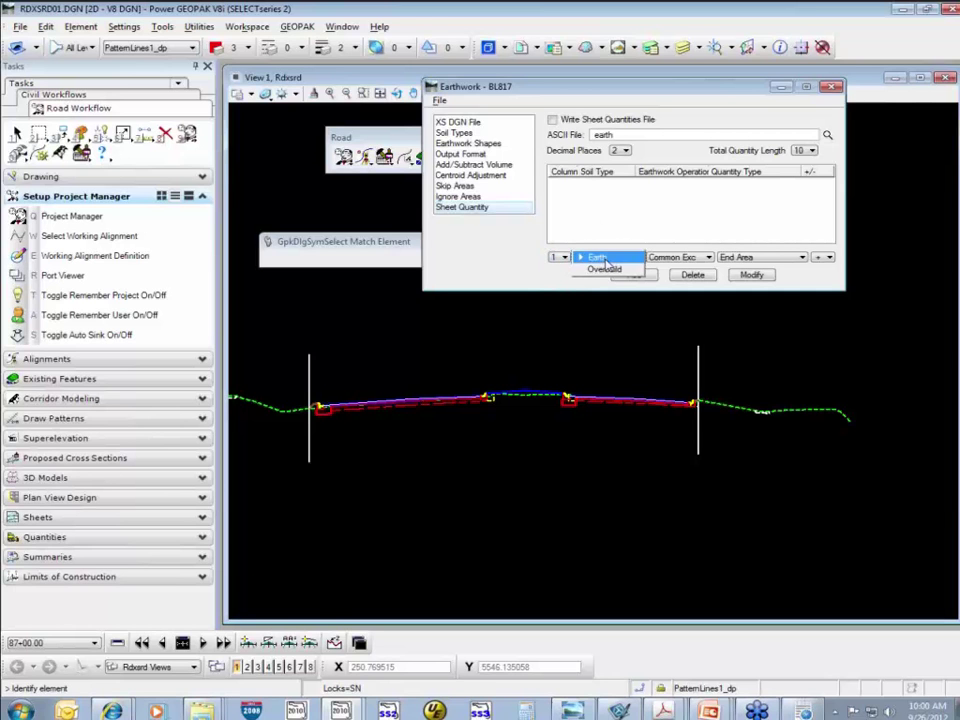
left_click(600, 258)
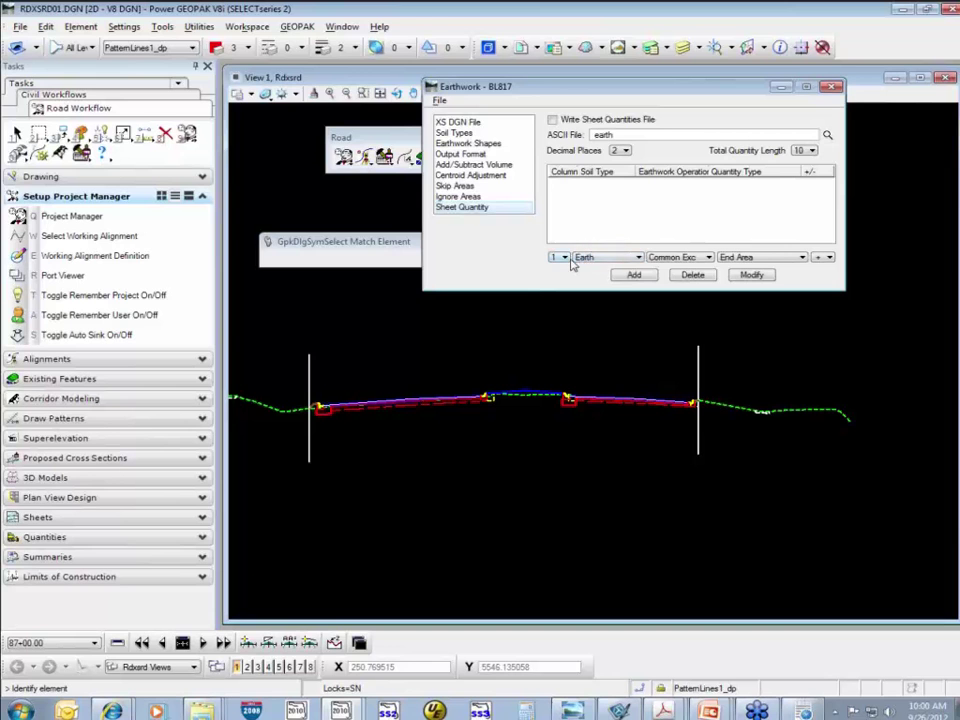
left_click(606, 259)
left_click(600, 268)
left_click(681, 258)
left_click(683, 264)
left_click(754, 259)
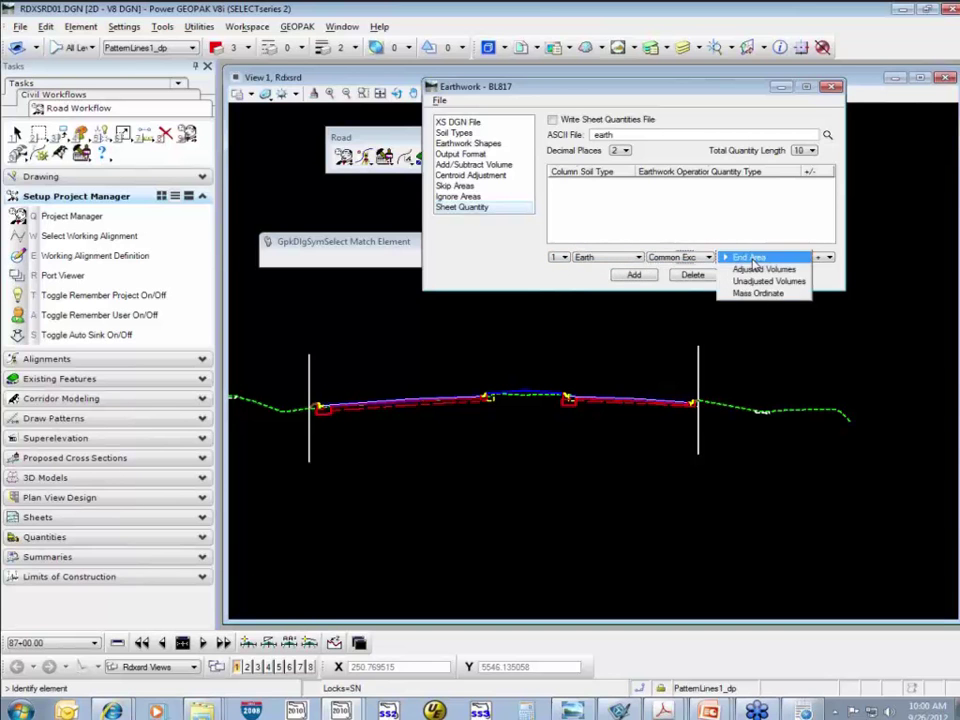
left_click(754, 263)
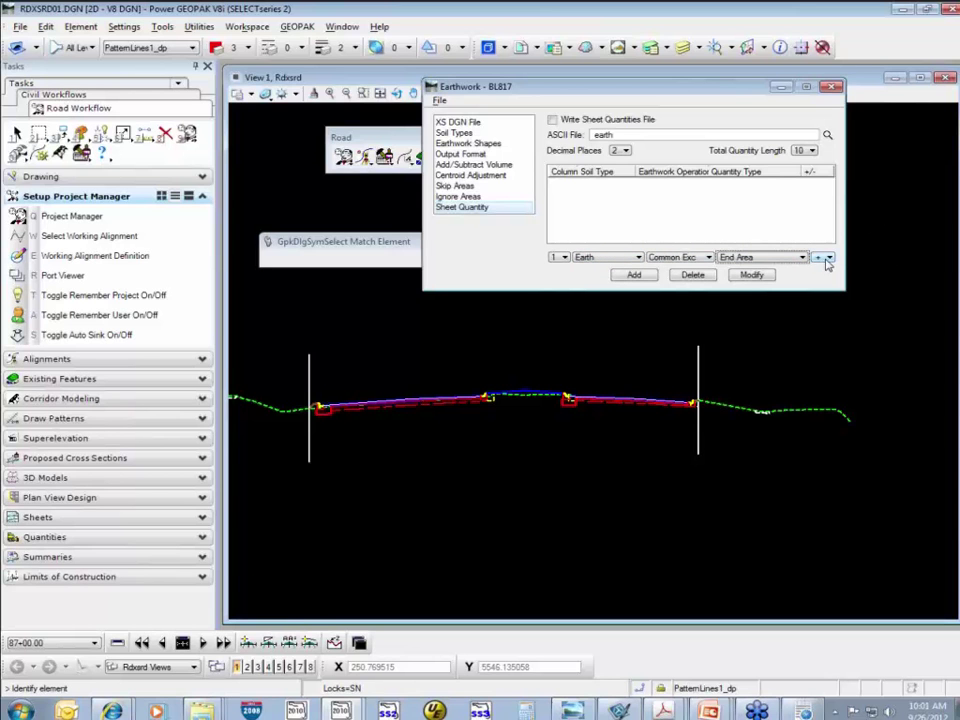
left_click(632, 276)
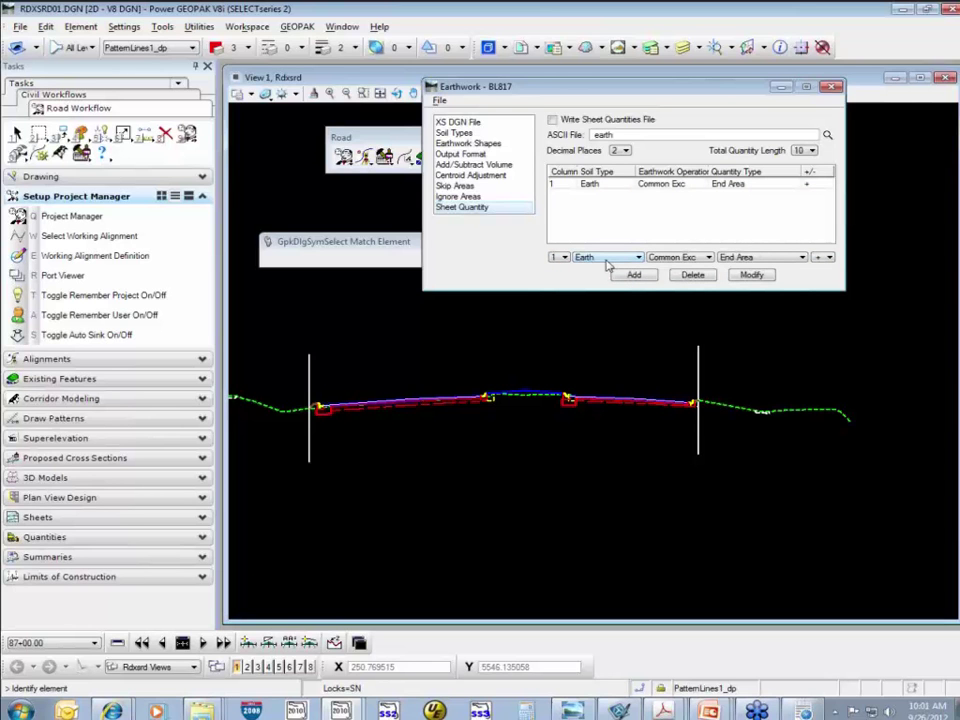
Add Subgrade Exc and Subsoil Exc for soil type Earth to sheet quantity column 1 with quantity type End Area.
left_click(705, 258)
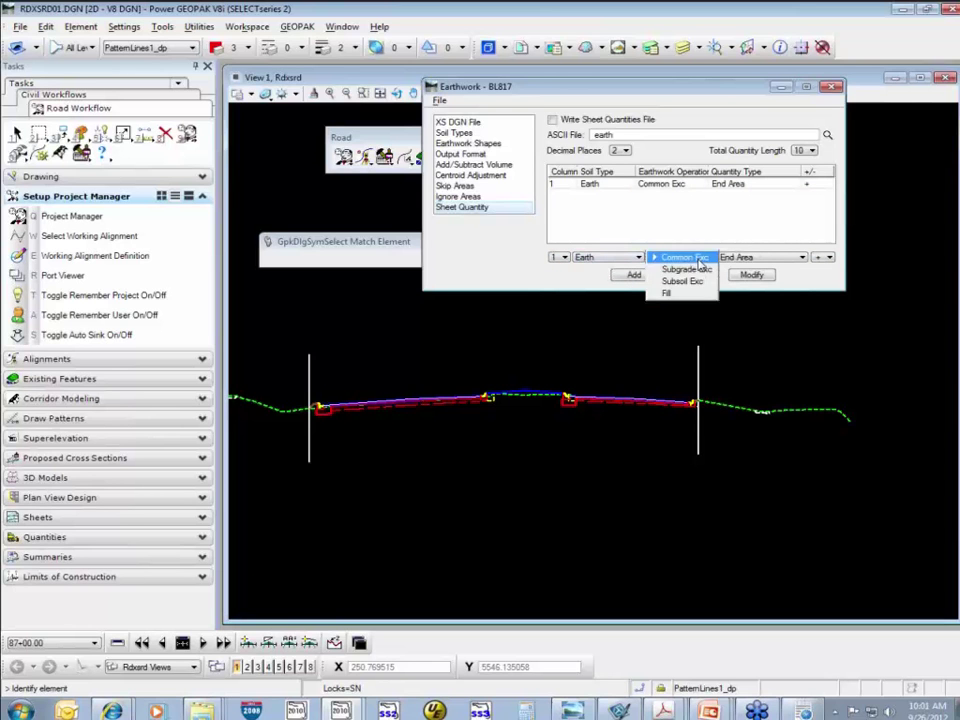
left_click(703, 271)
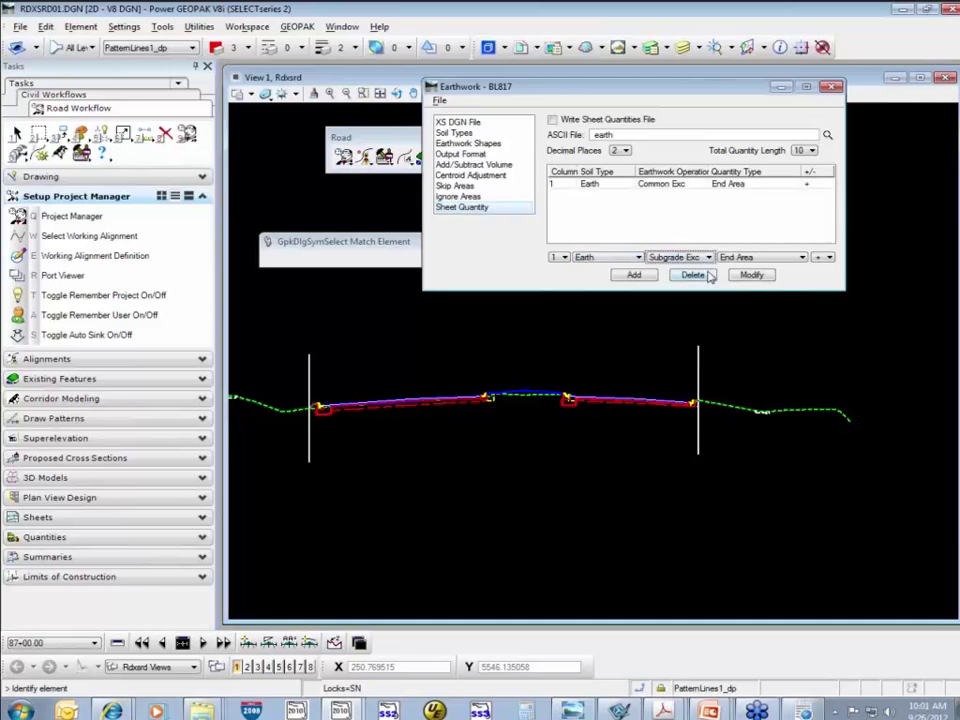
left_click(633, 275)
left_click(681, 257)
left_click(688, 270)
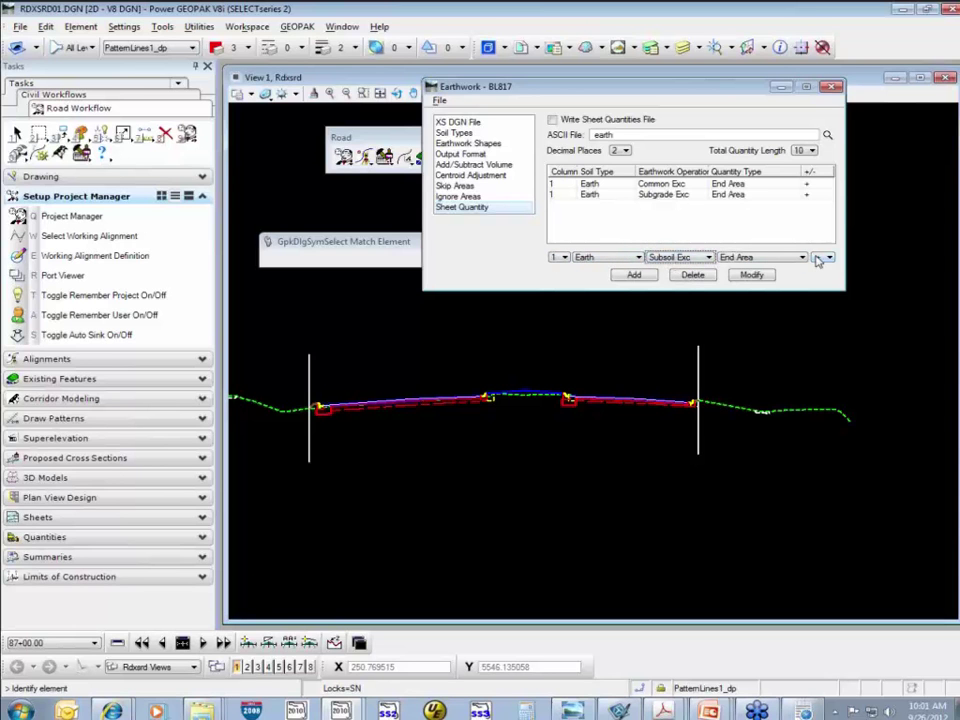
left_click(634, 274)
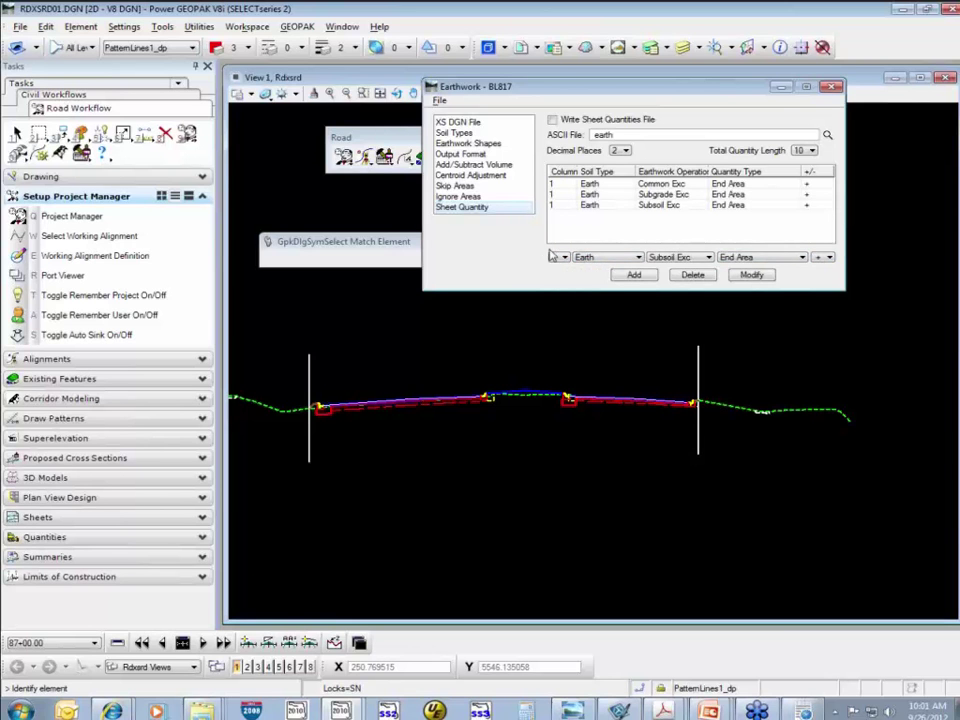
Add sheet quantity column 2 for soil type Earth with operation Common Exc and quantity type Adjusted Volumes.
left_click(562, 257)
left_click(563, 270)
left_click(676, 257)
left_click(684, 234)
left_click(745, 257)
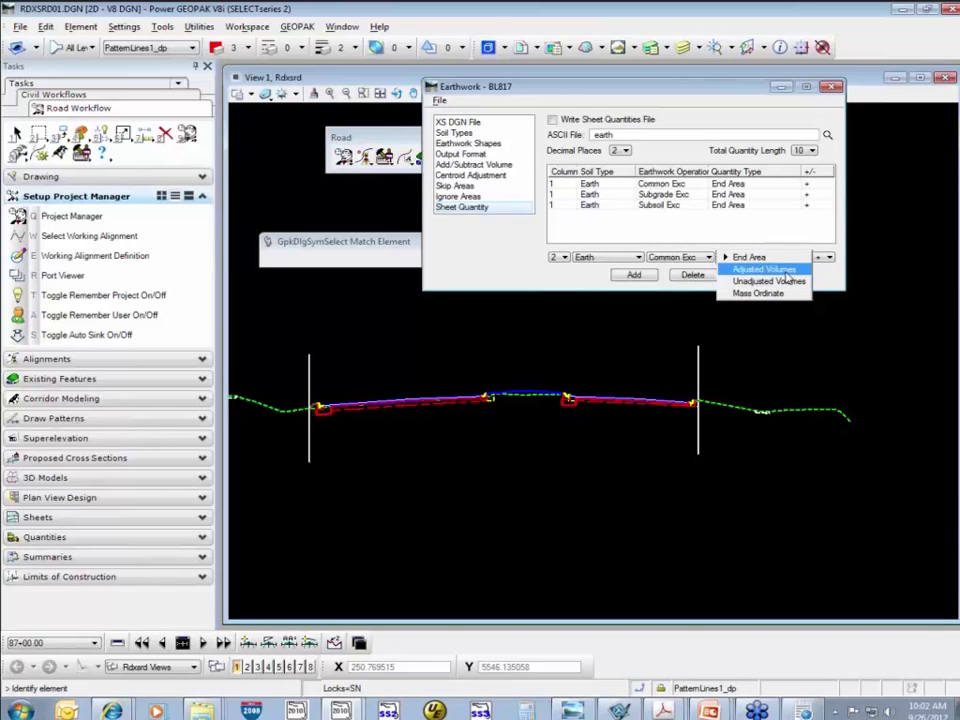
left_click(758, 269)
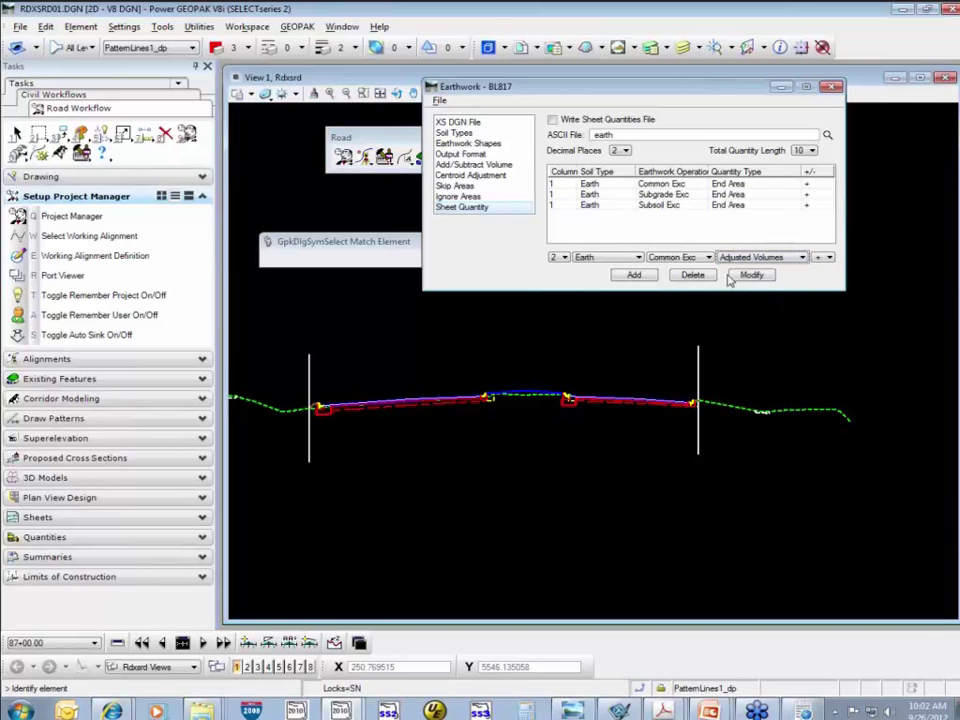
left_click(640, 276)
Add Subgrade Exc and Subsoil Exc for soil type Earth to column 2 with quantity type Adjusted Volumes.
left_click(675, 257)
left_click(675, 279)
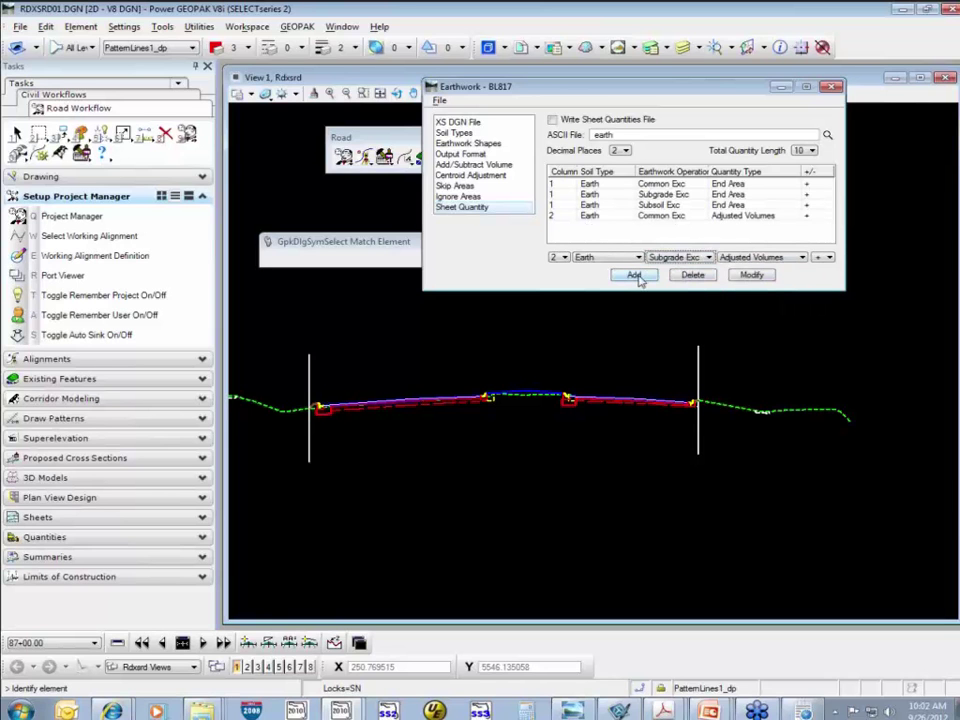
left_click(635, 276)
left_click(677, 257)
left_click(675, 290)
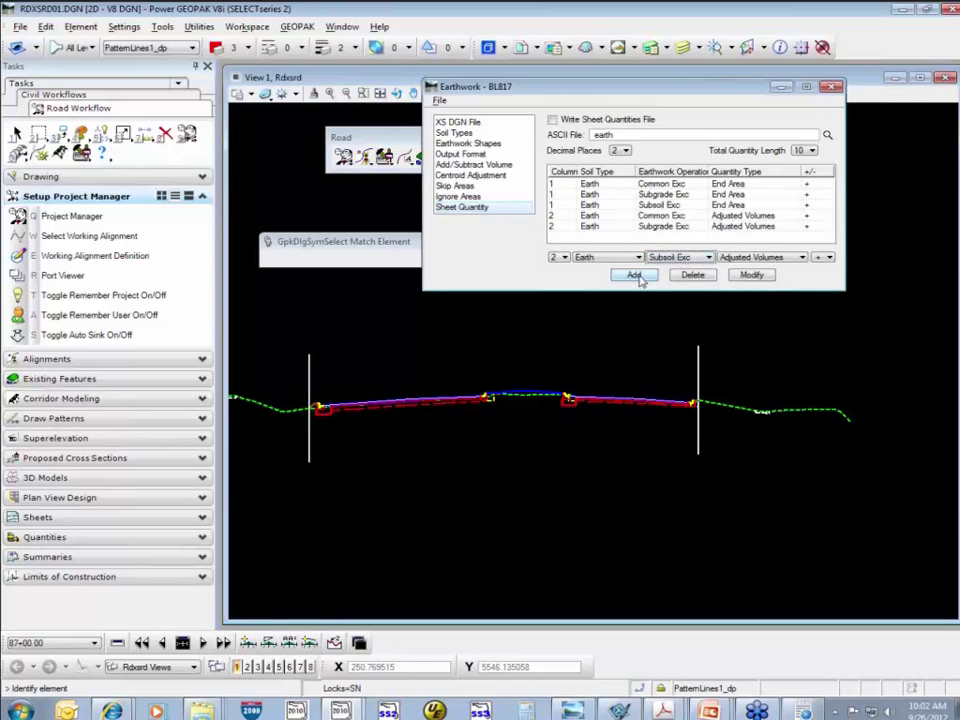
left_click(637, 277)
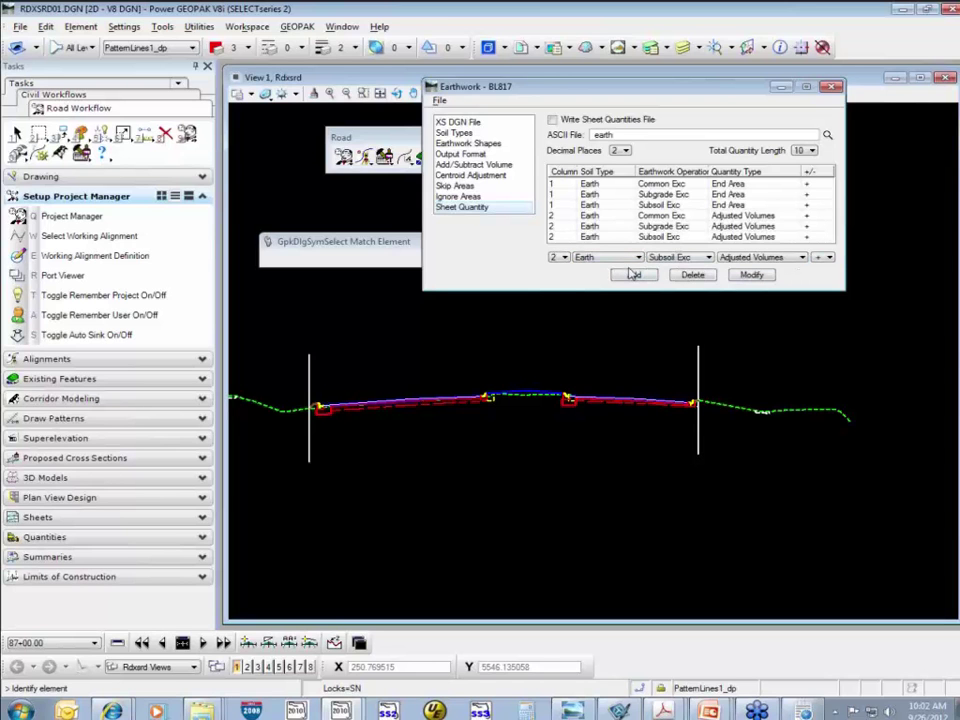
Add sheet quantity column 3 for soil type Earth with operation Fill and quantity type End Area.
left_click(560, 257)
left_click(558, 294)
left_click(600, 257)
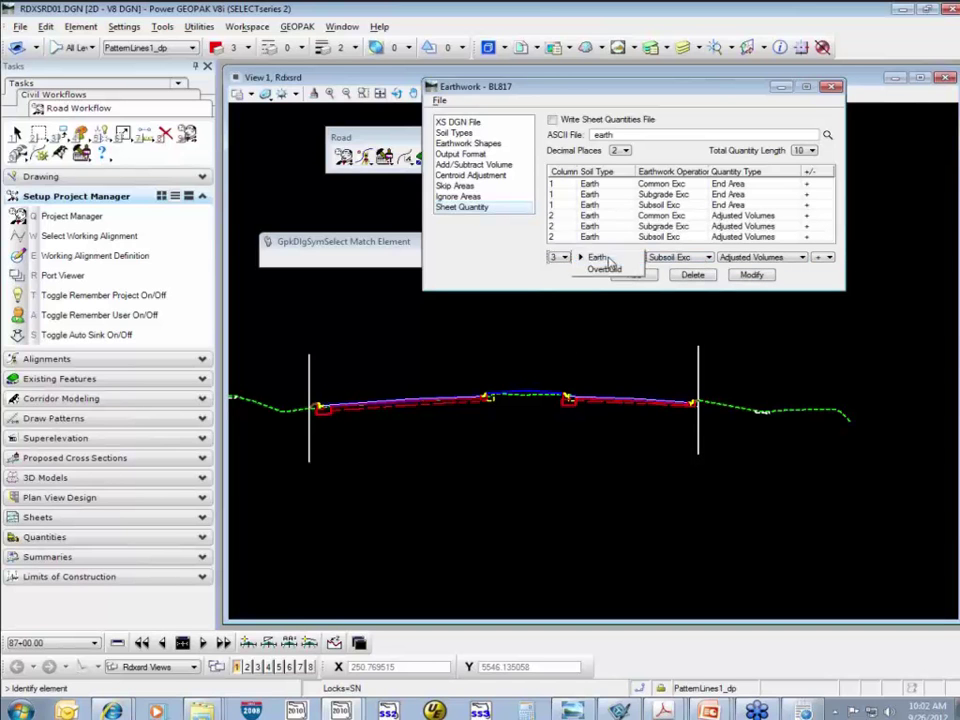
left_click(683, 258)
left_click(668, 278)
left_click(755, 257)
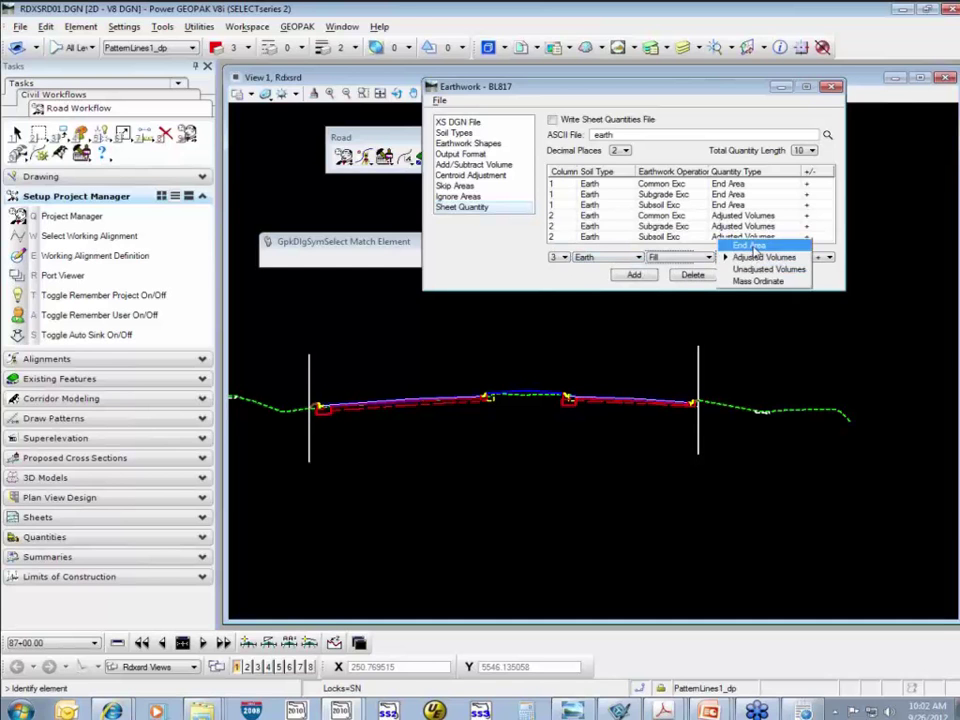
left_click(750, 246)
left_click(634, 275)
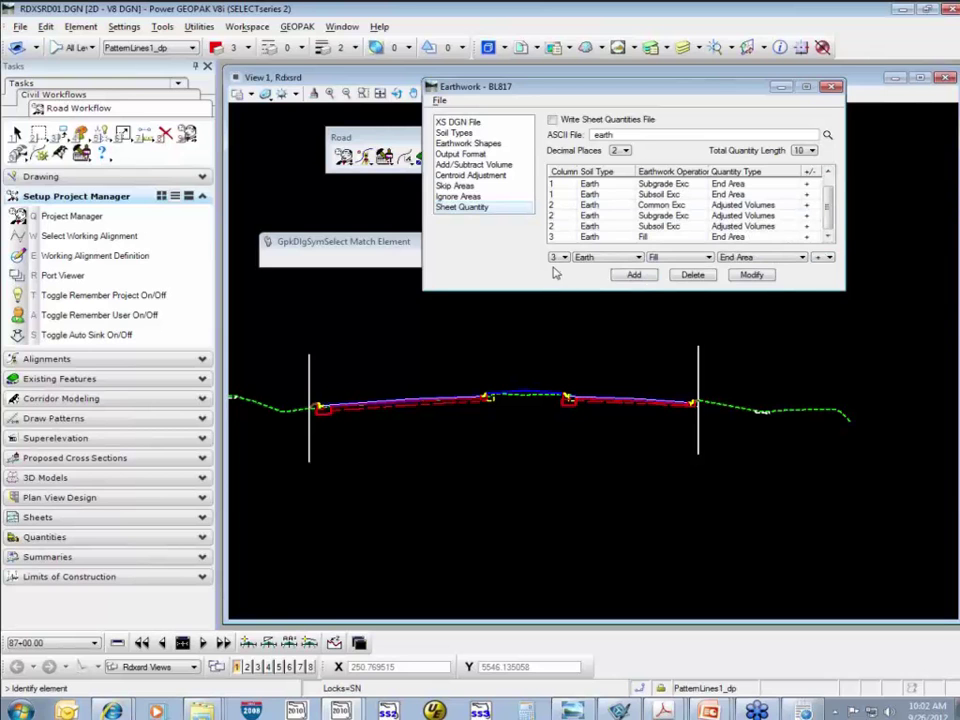
Add an Earth Fill entry with quantity type Adjusted Volumes and assign that entry to column 4.
left_click(765, 257)
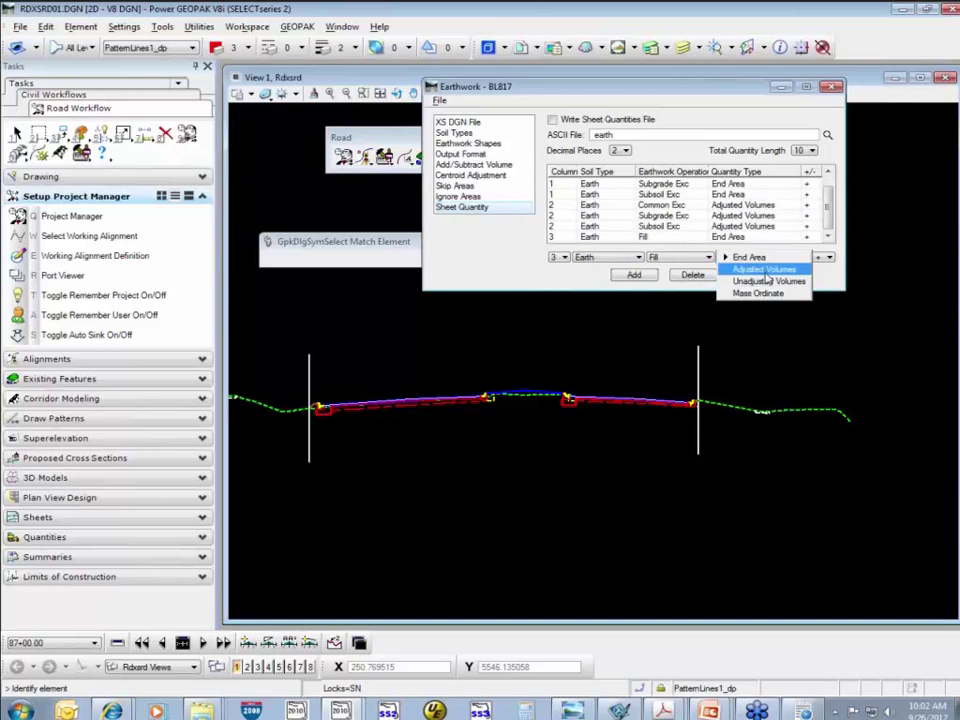
left_click(765, 271)
left_click(634, 274)
left_click(829, 218)
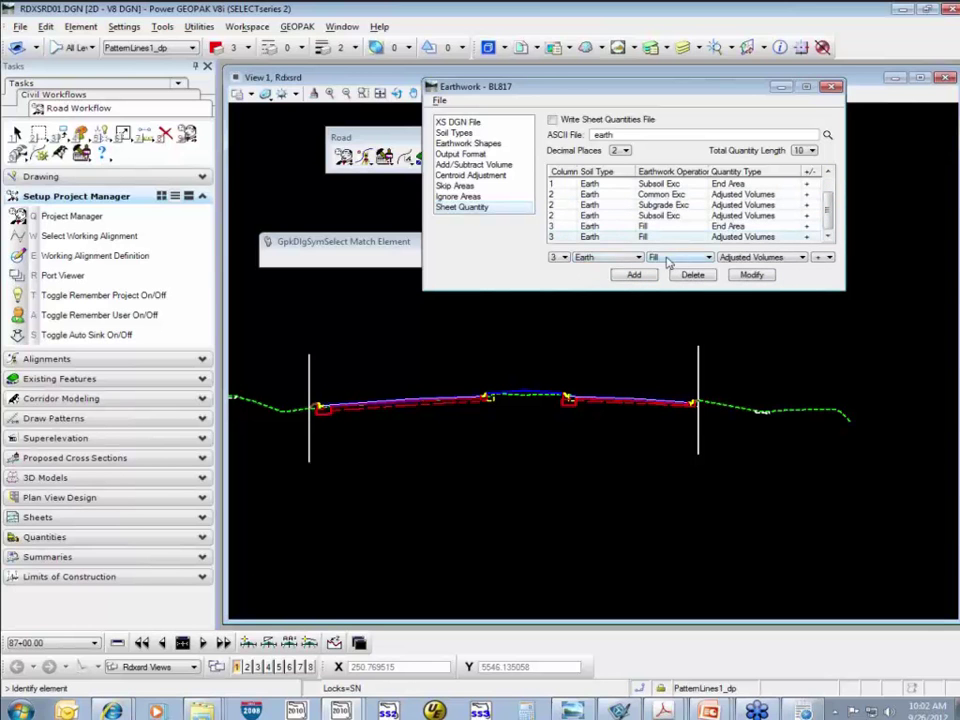
left_click(562, 257)
left_click(558, 267)
left_click(753, 276)
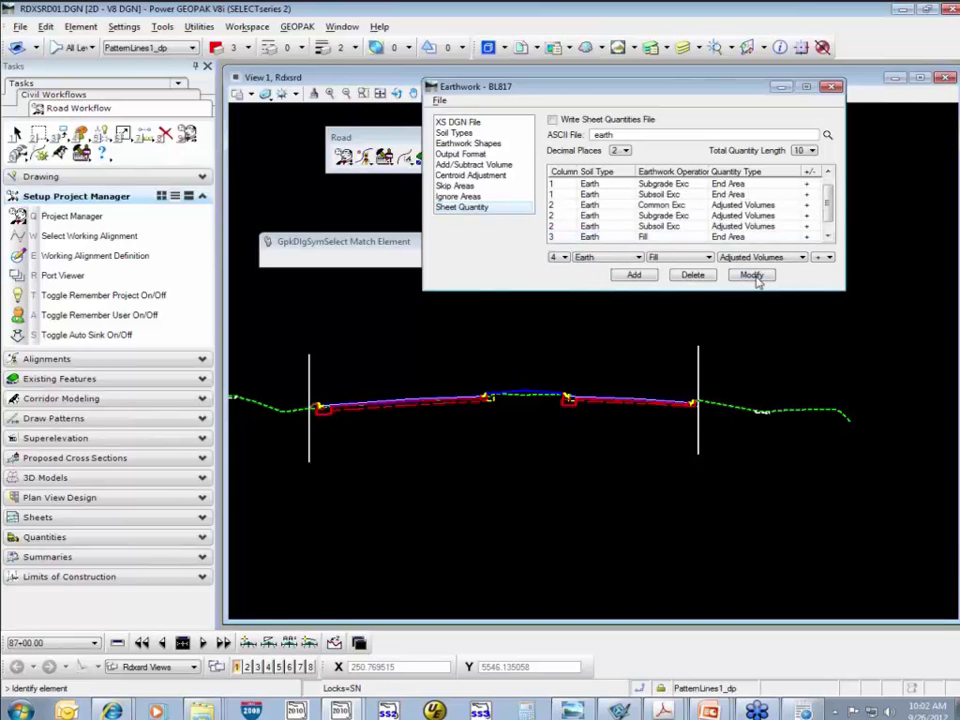
left_click(829, 237)
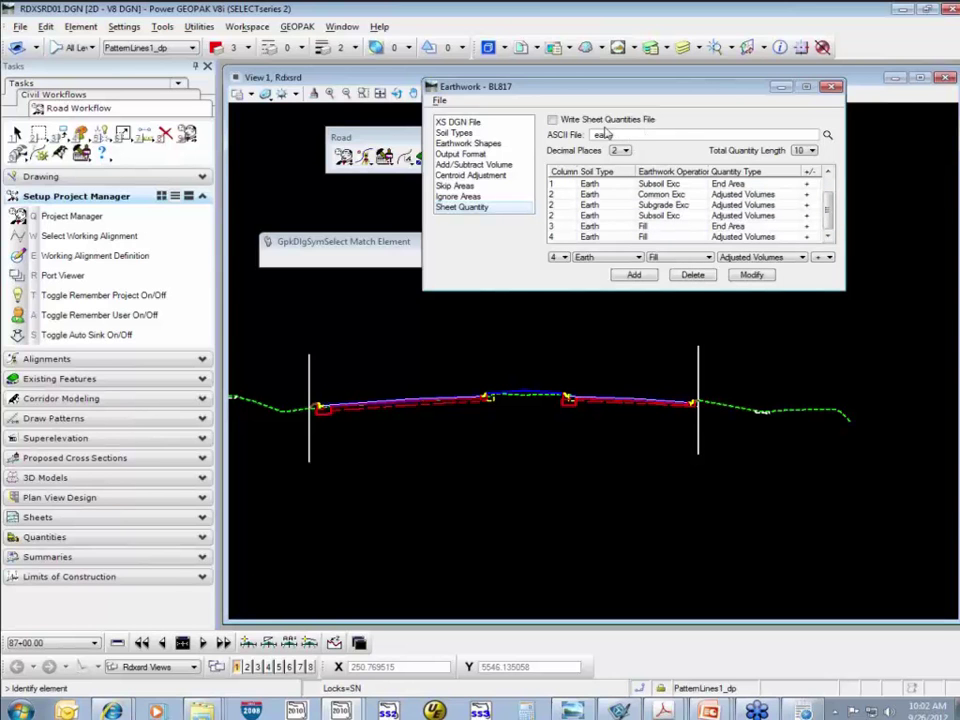
Enable writing of the sheet quantities file and save the earthwork run settings.
left_click(552, 119)
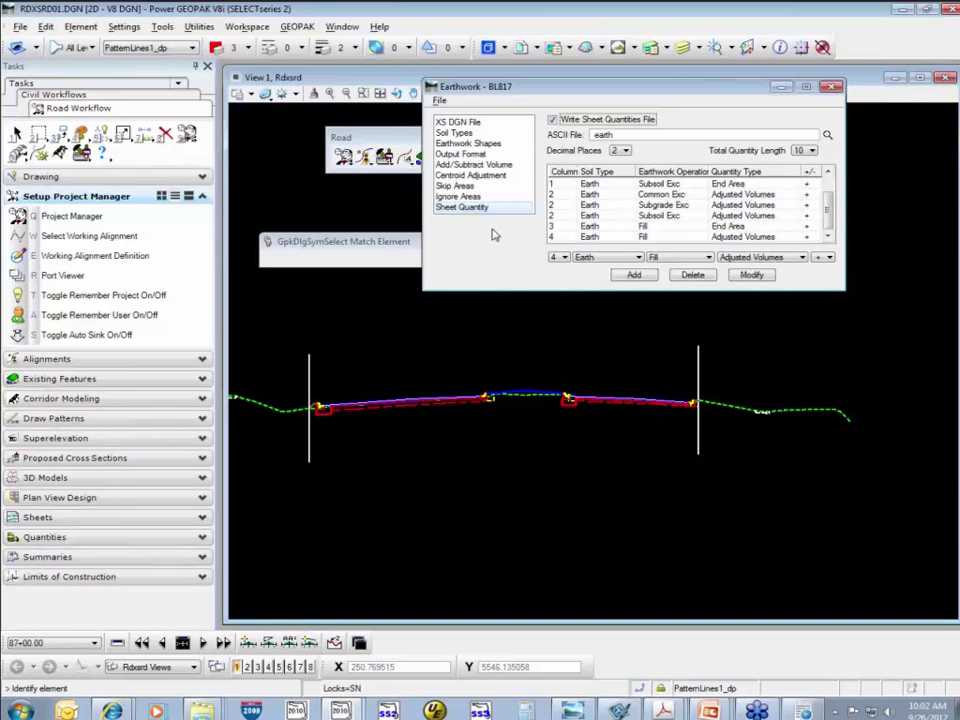
left_click(439, 101)
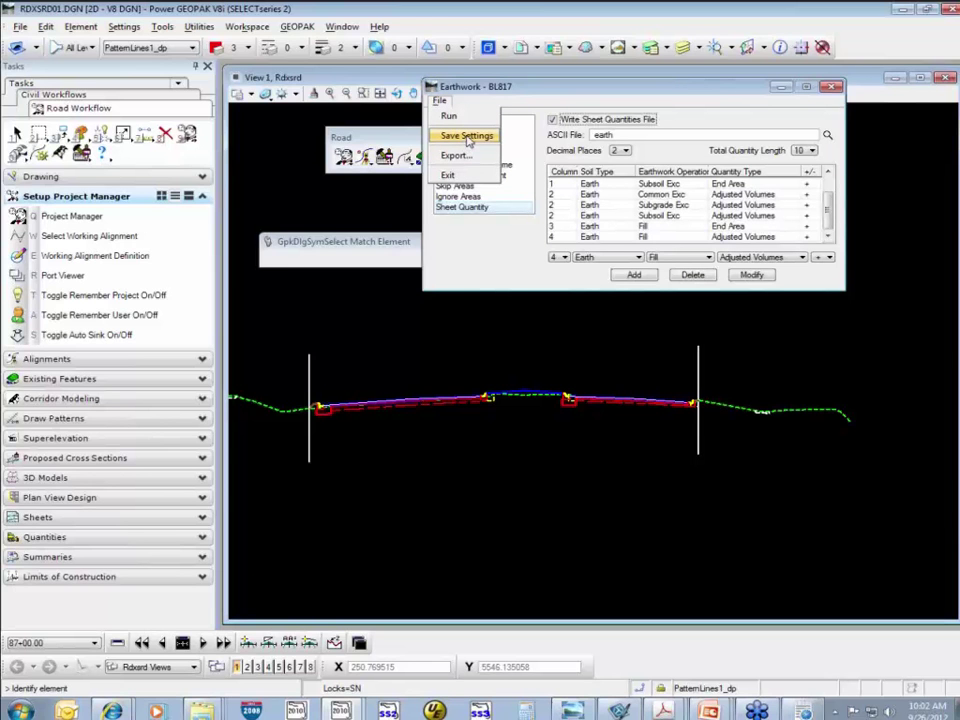
left_click(467, 137)
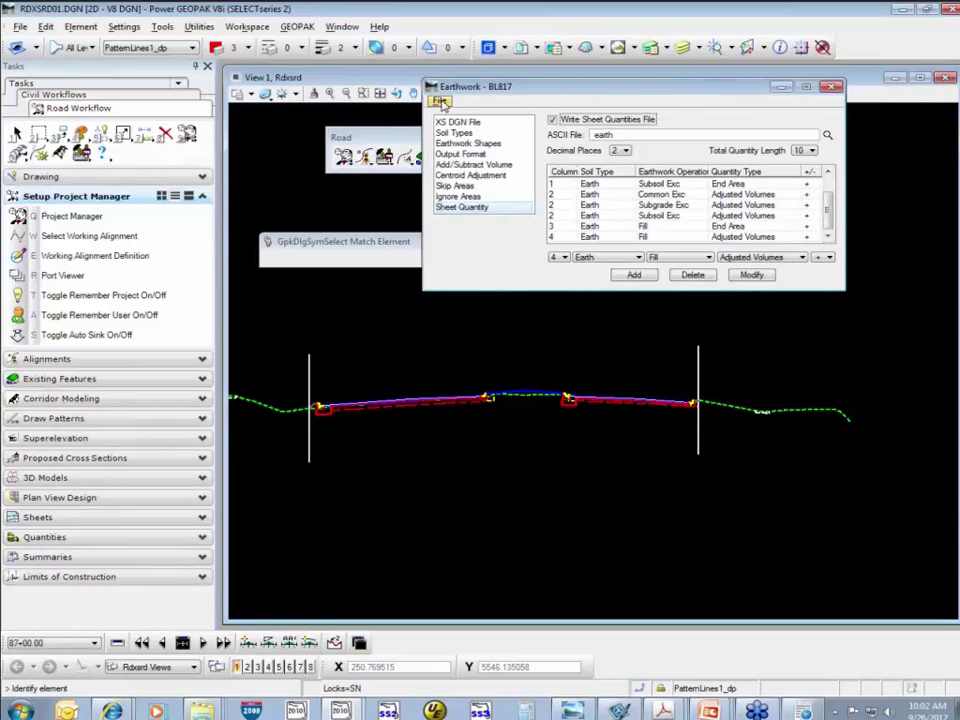
Run the earthwork with output to a log file named earth.
left_click(441, 103)
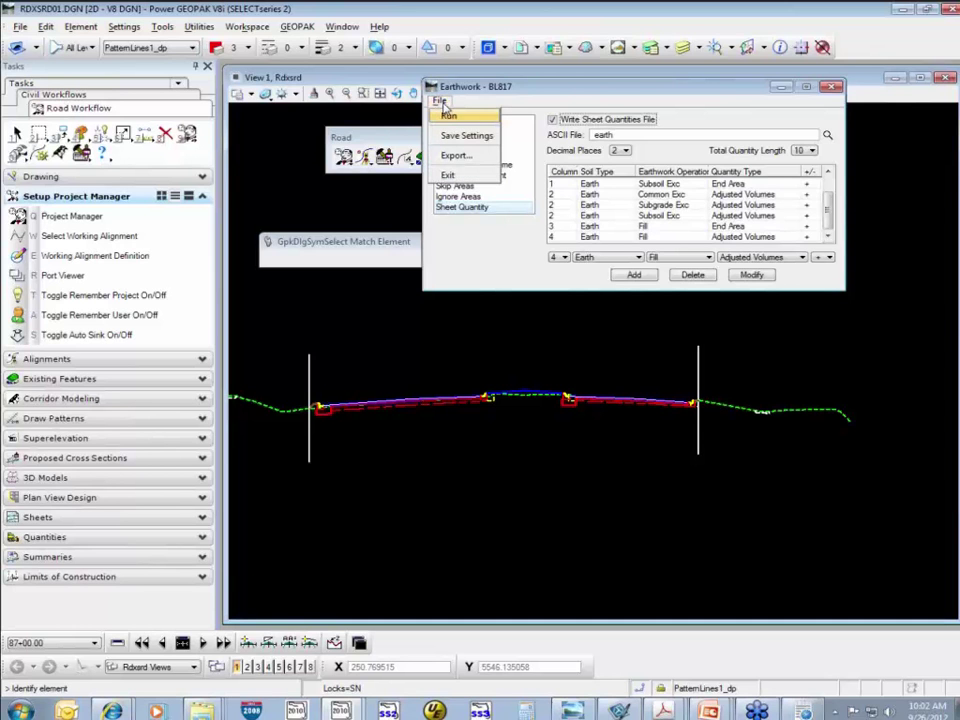
left_click(450, 116)
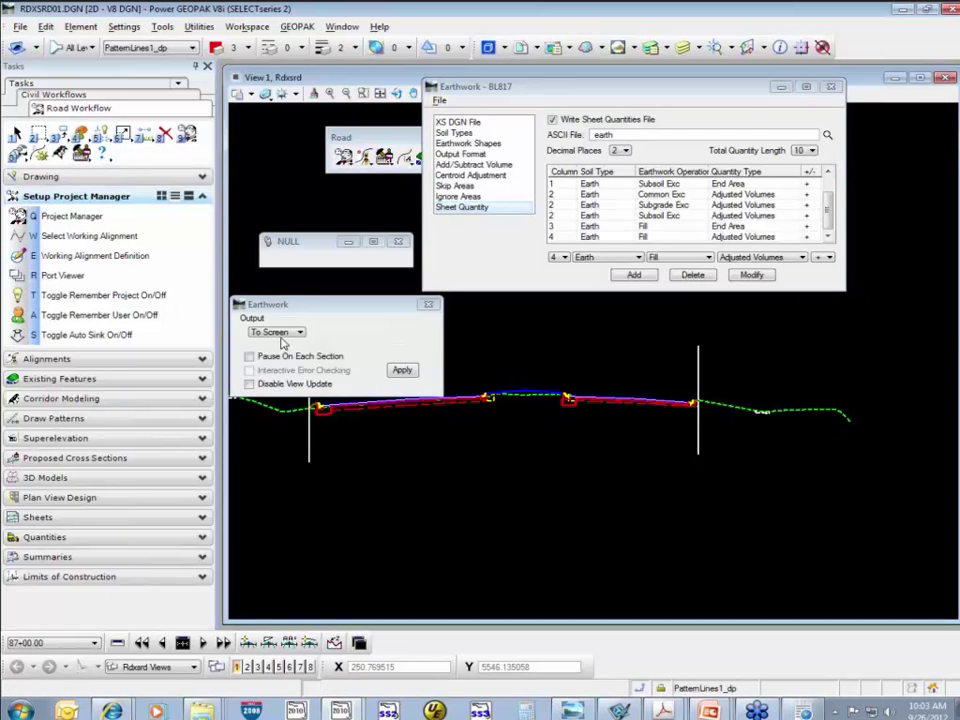
left_click(276, 332)
left_click(272, 346)
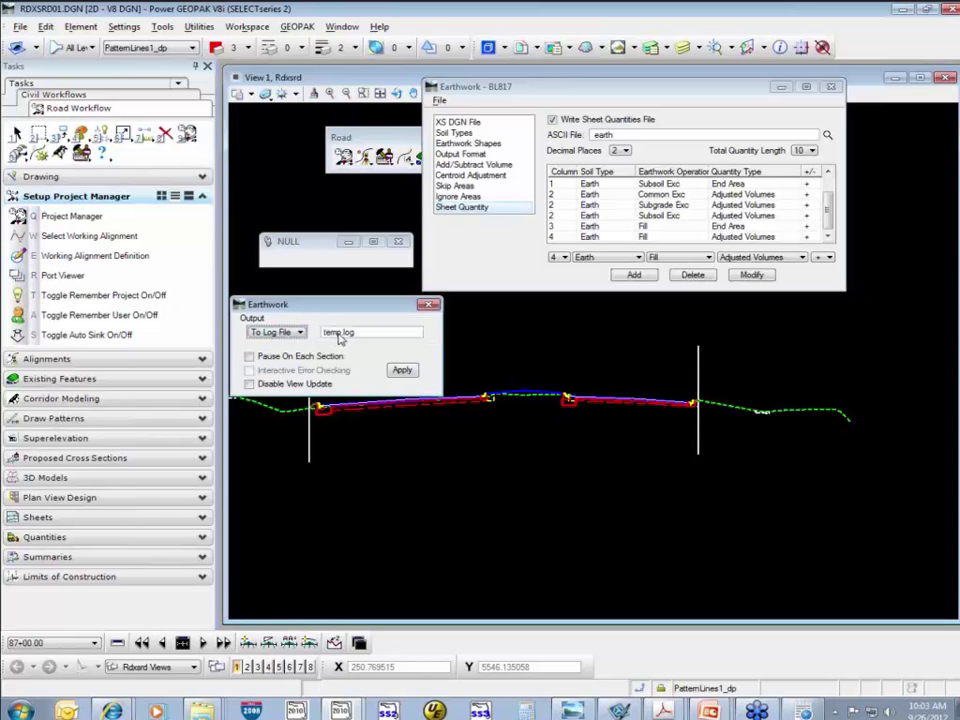
double_click(332, 335)
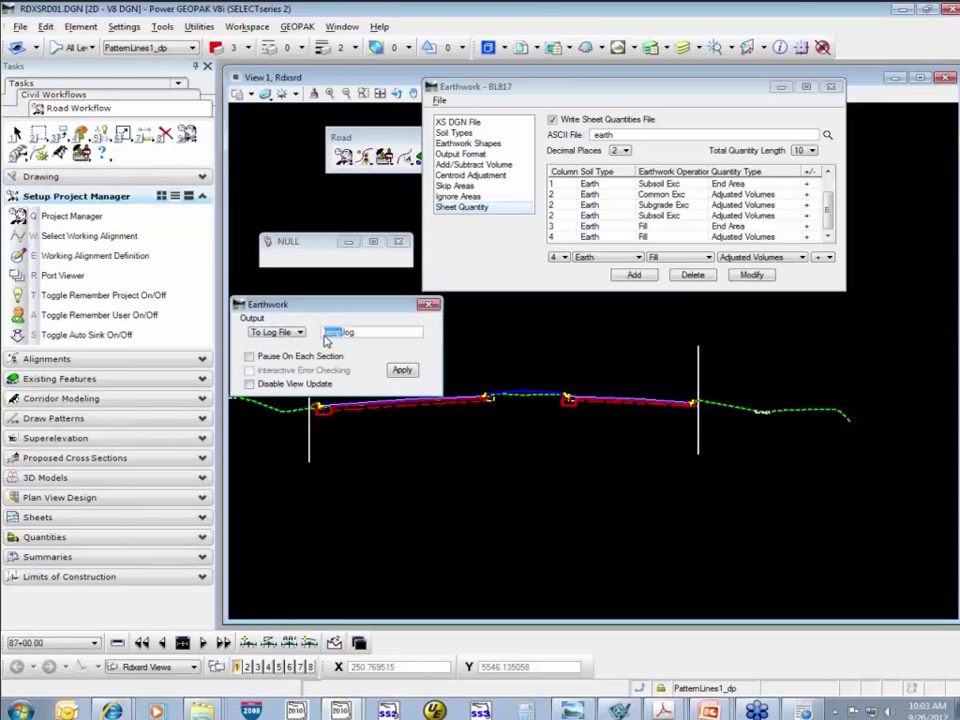
type("earth")
type("h")
left_click(406, 372)
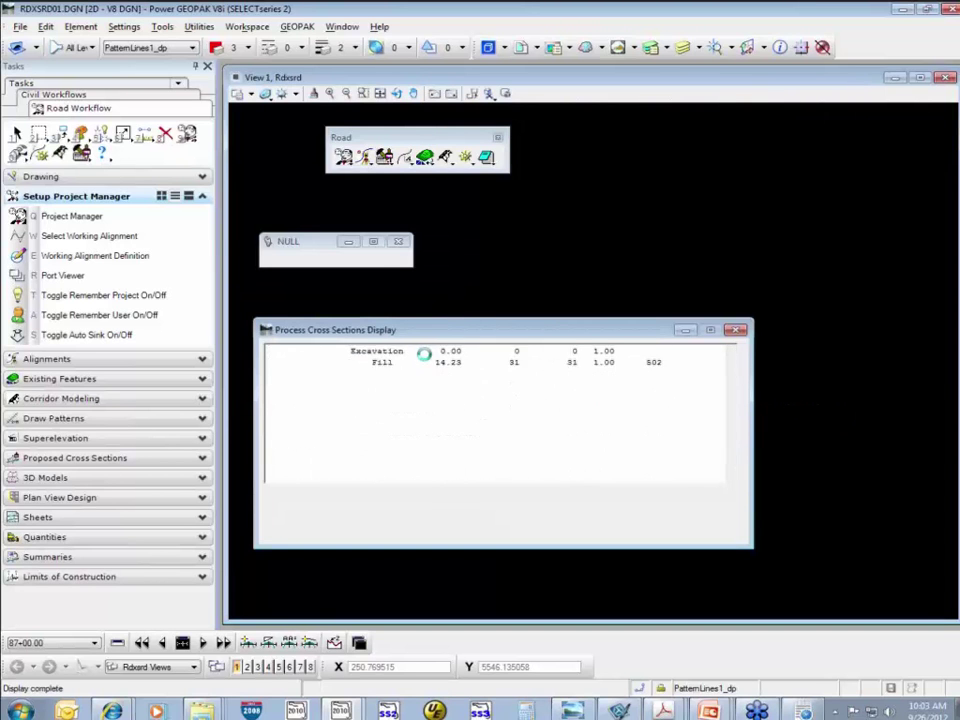
Move the error message and processing display off the cross section, and examine the undercut connection error at station 92+00.
left_click_drag(375, 357, 620, 157)
left_click_drag(506, 334, 634, 447)
scroll(513, 372, "up", 3)
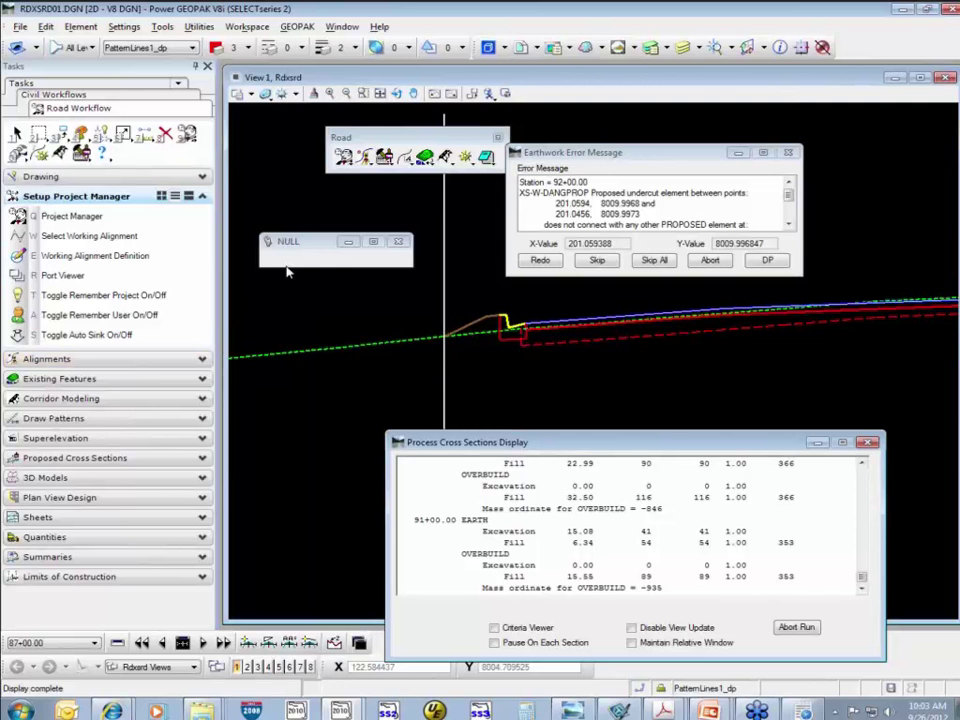
scroll(667, 204, "down", 1)
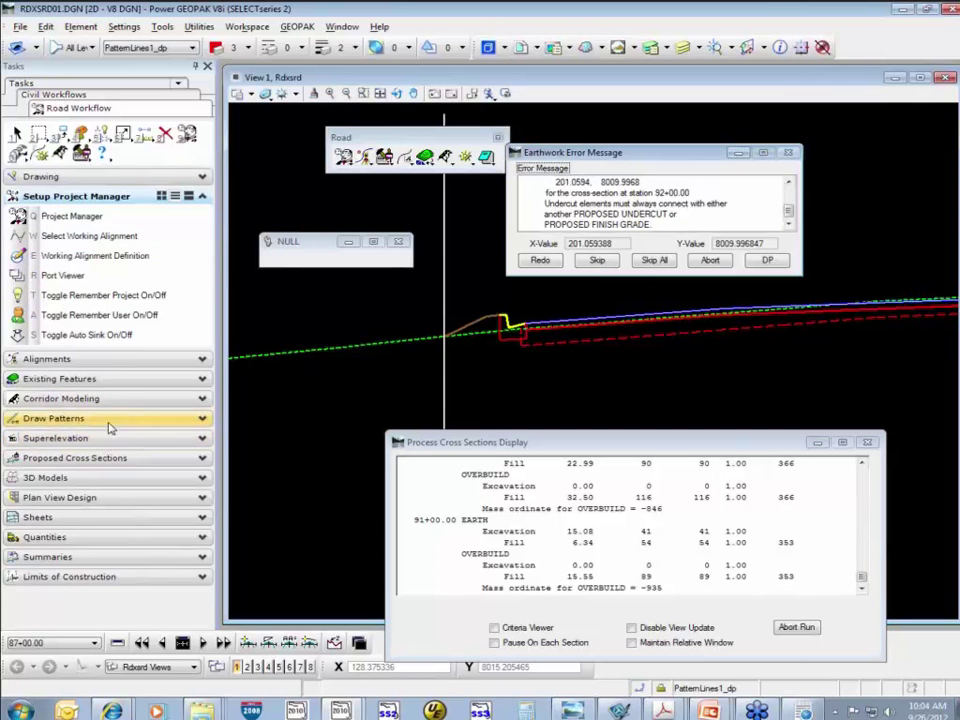
Place a short line from the reported error point at station 92+00 to mark the unconnected undercut end.
left_click(88, 176)
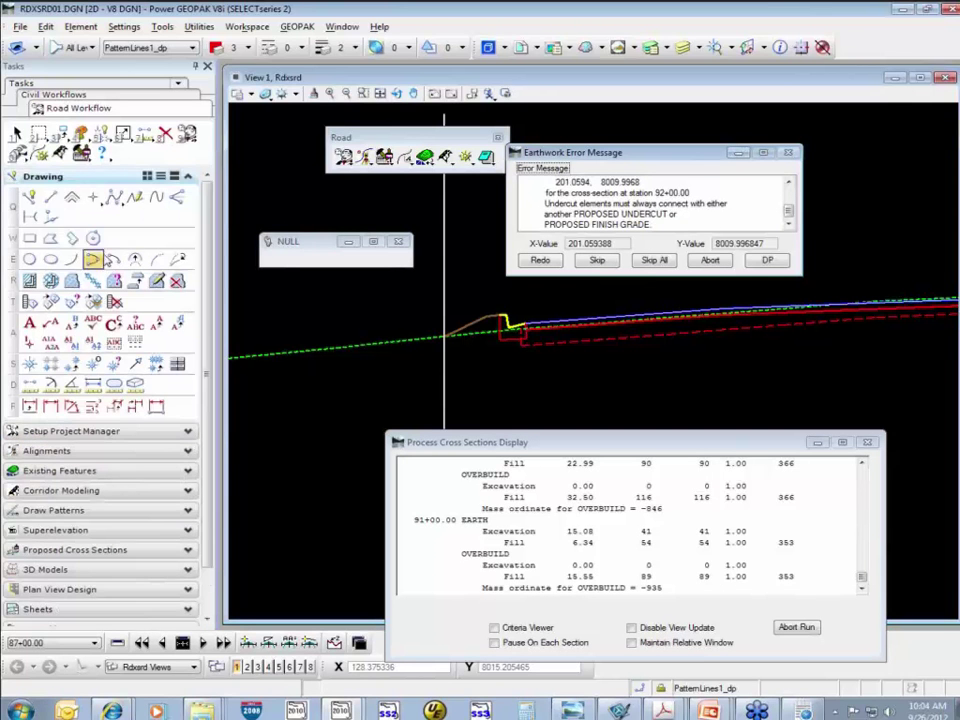
left_click(50, 197)
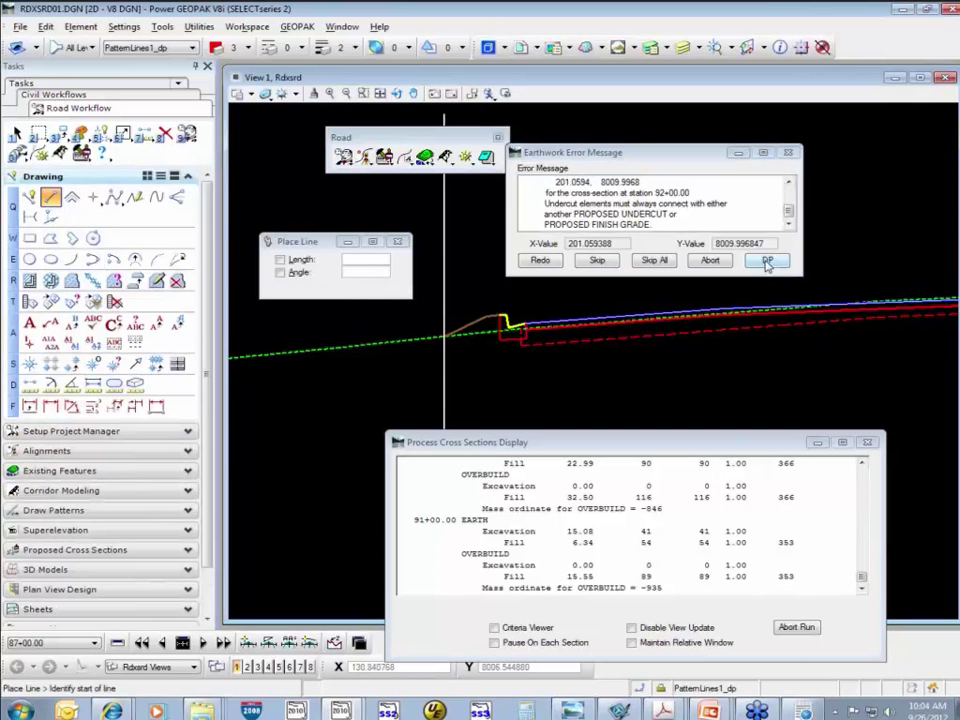
left_click(791, 351)
scroll(791, 351, "up", 5)
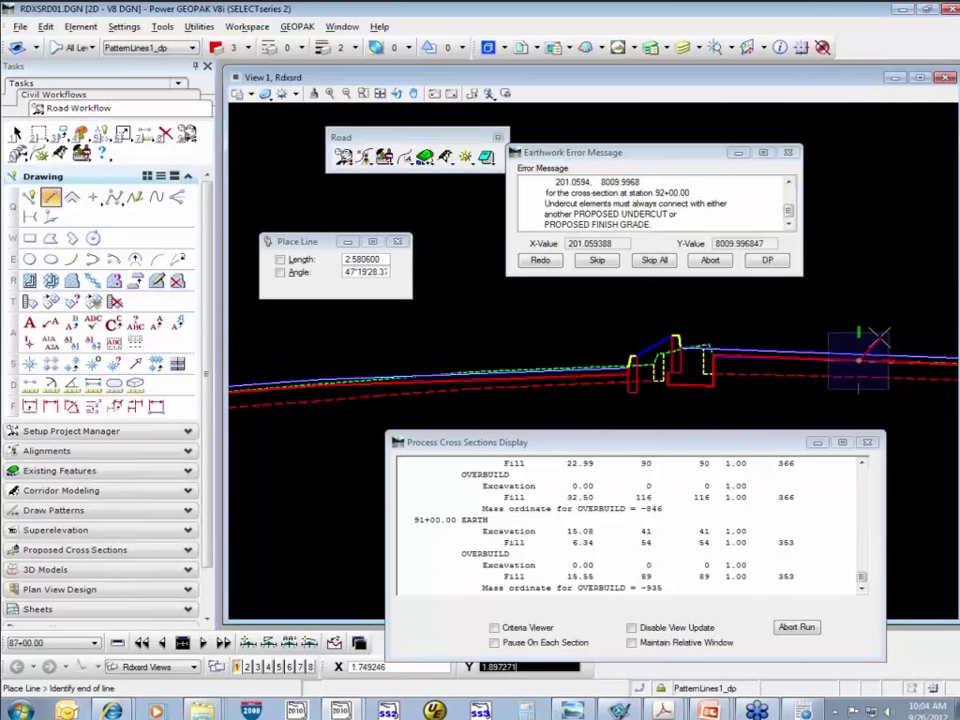
right_click(785, 408)
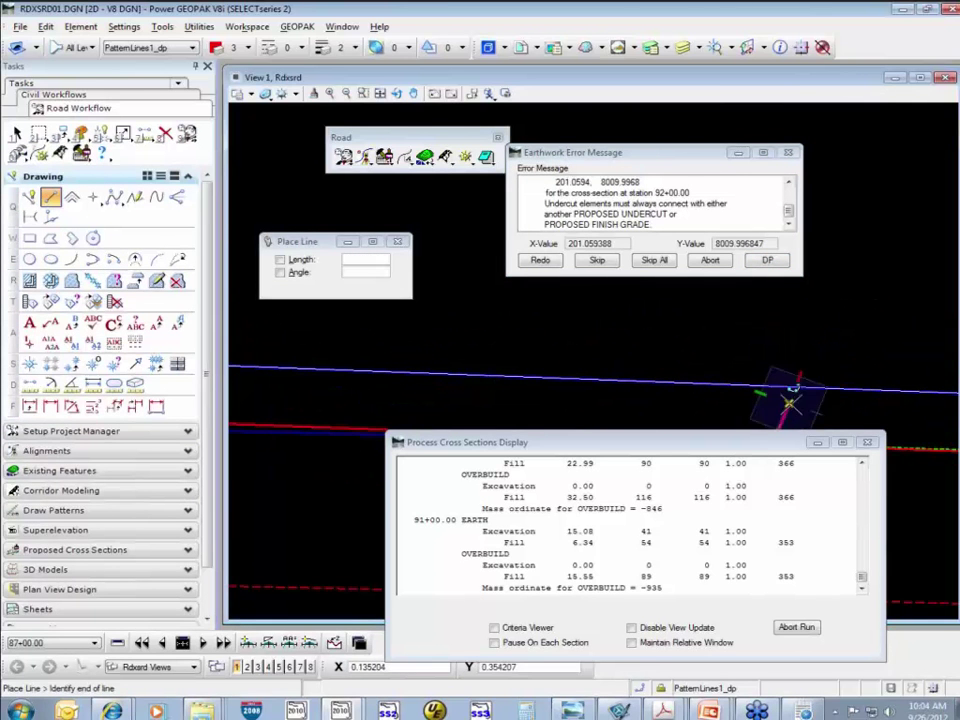
scroll(762, 441, "down", 5)
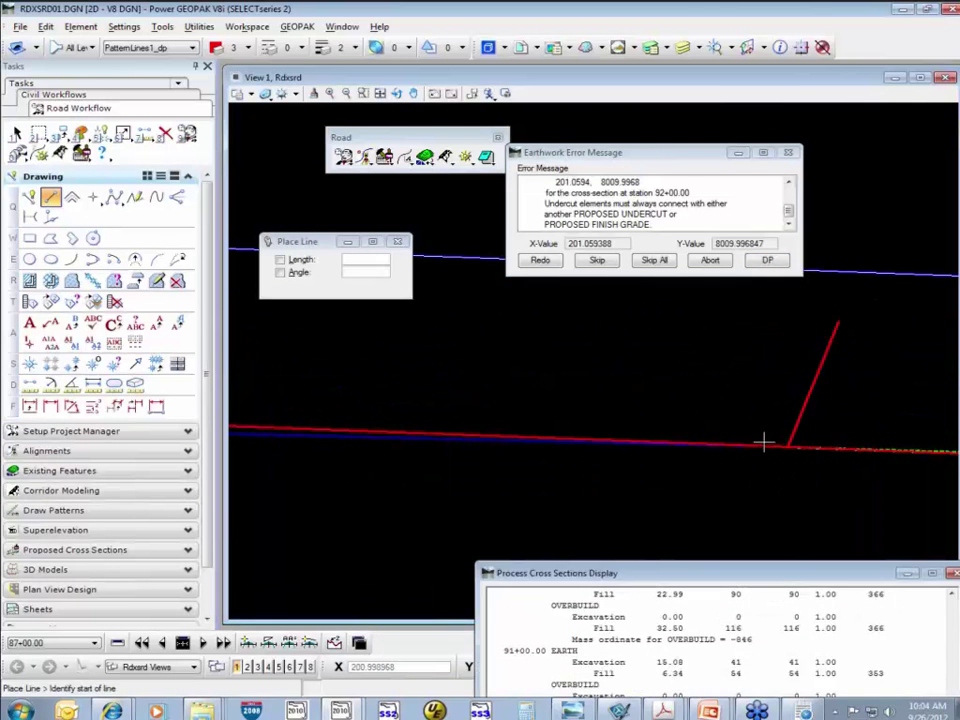
Try to modify the unconnected undercut line at station 92+00, and skip its error so the earthwork run continues.
left_click(123, 133)
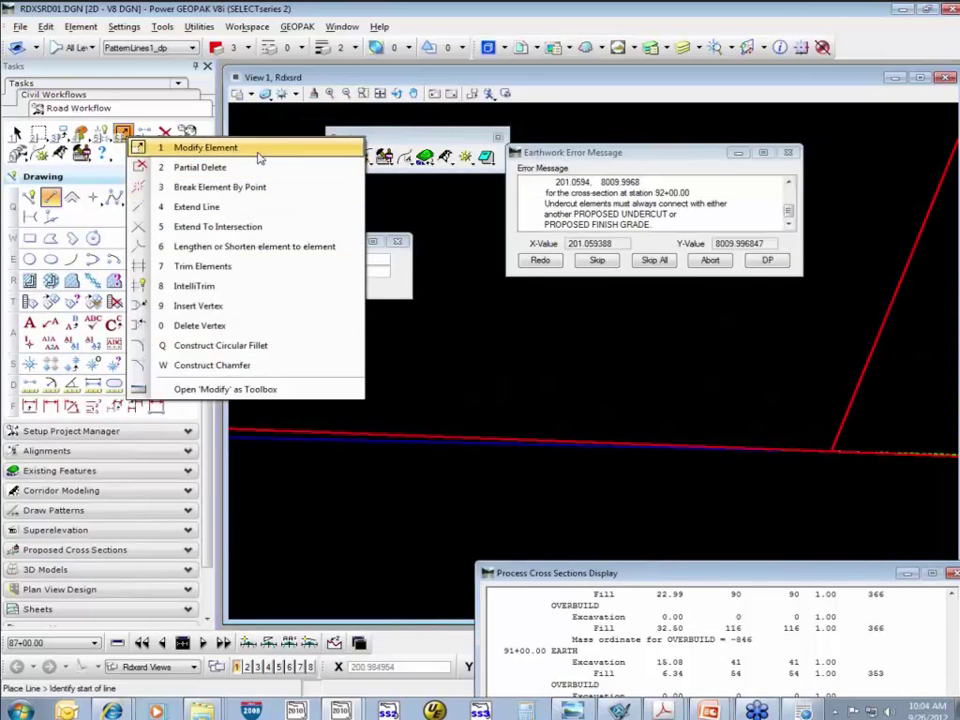
left_click(210, 148)
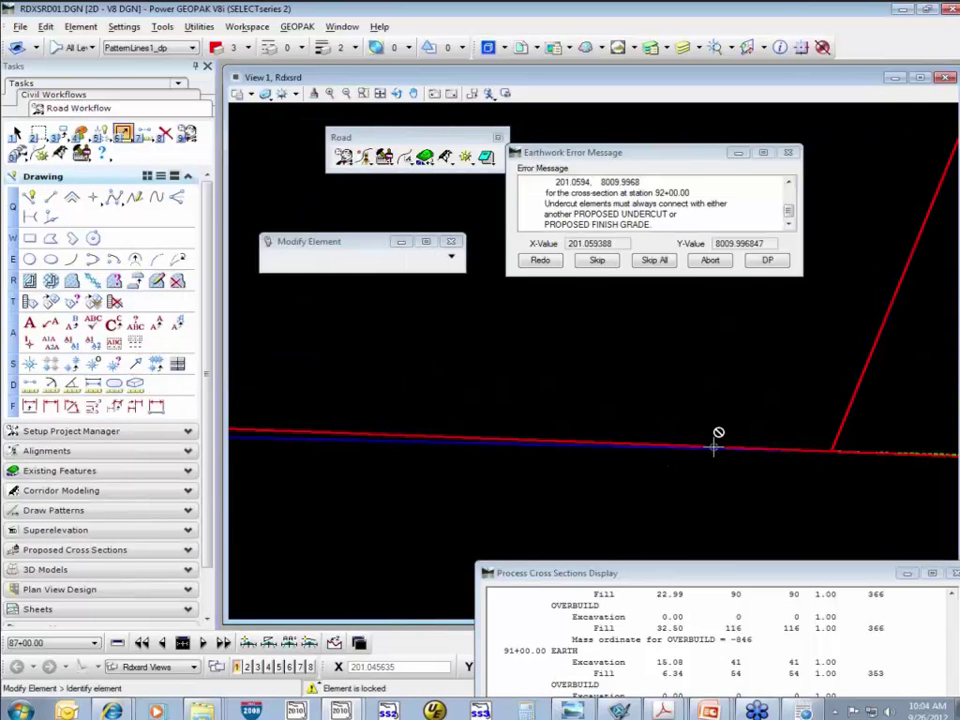
left_click(597, 260)
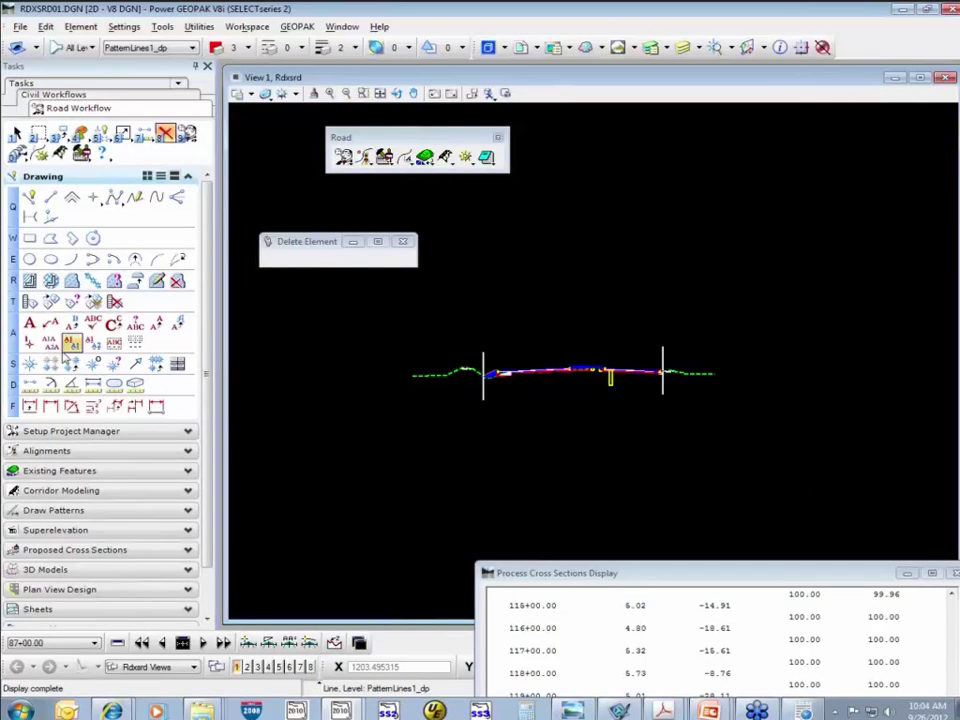
left_click(122, 132)
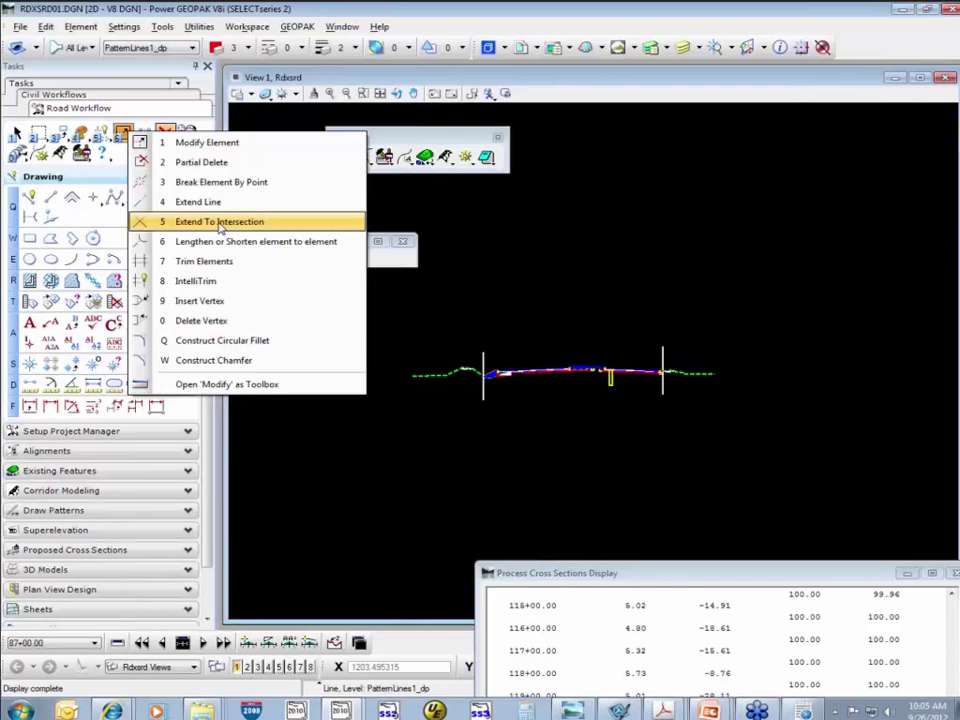
left_click(634, 339)
Inspect the element attributes of the blue fill shape beside the outer slope limit, and move the attribute viewer off the section.
scroll(592, 370, "up", 2)
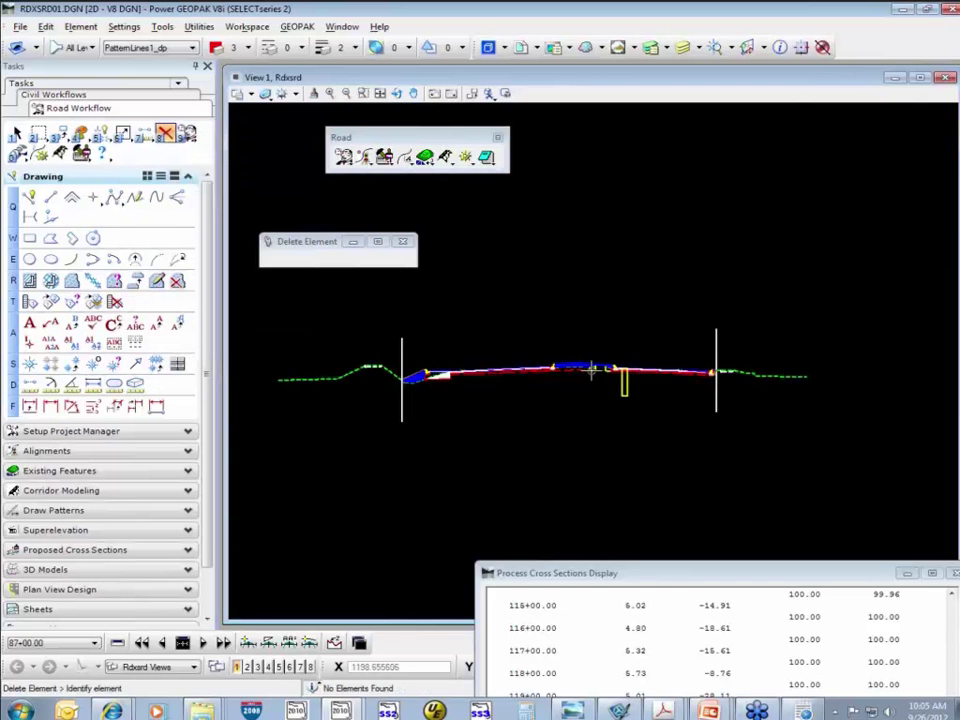
scroll(592, 370, "up", 2)
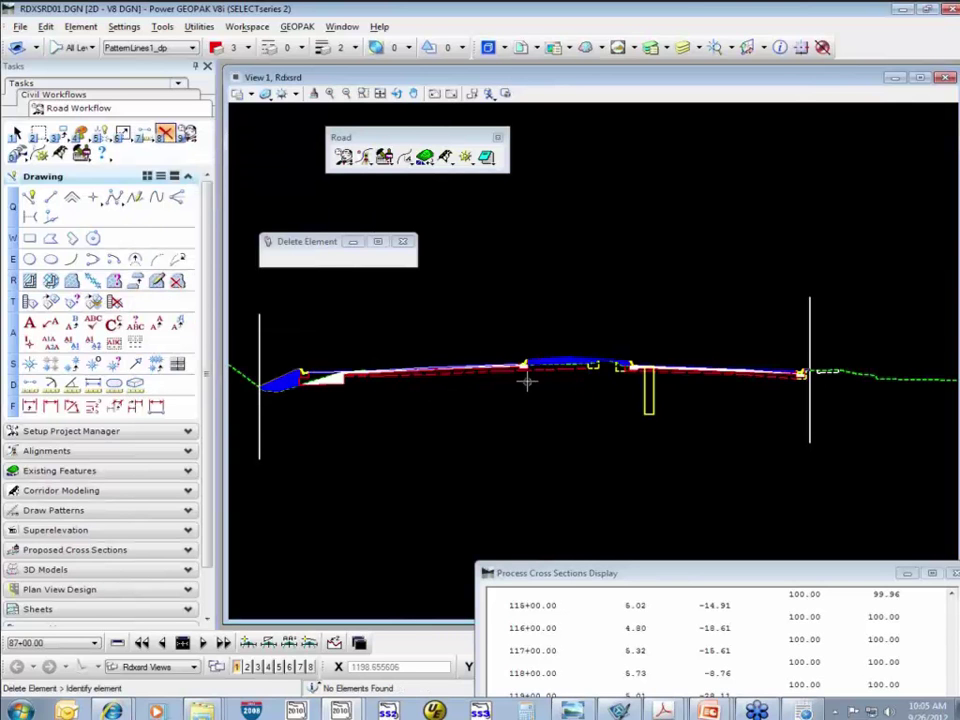
middle_click_drag(354, 396, 444, 402)
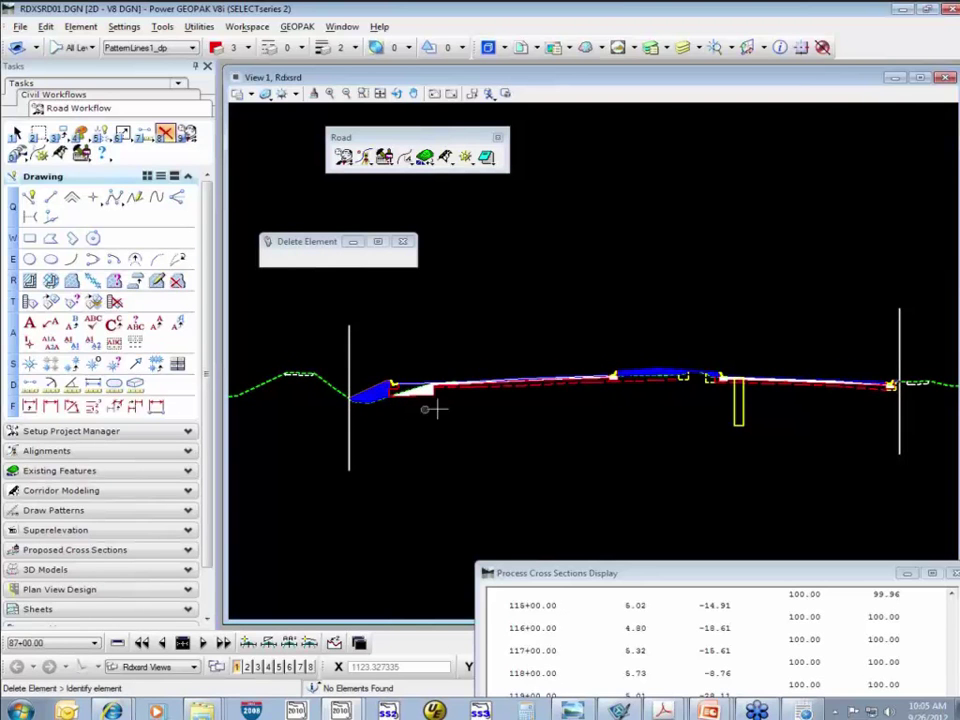
scroll(373, 396, "up", 5)
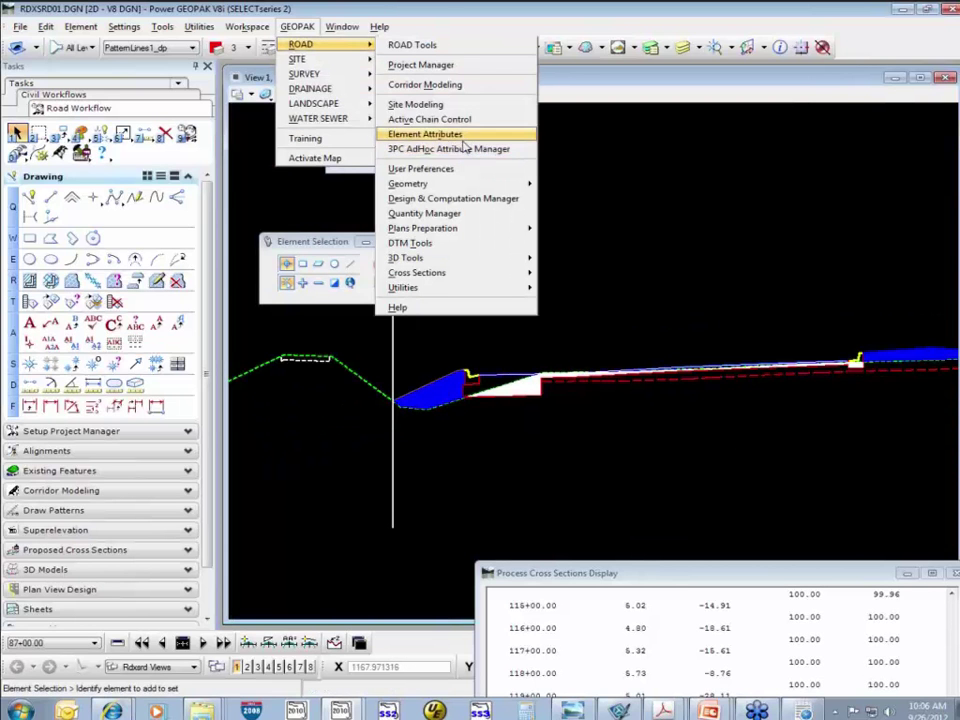
left_click(430, 134)
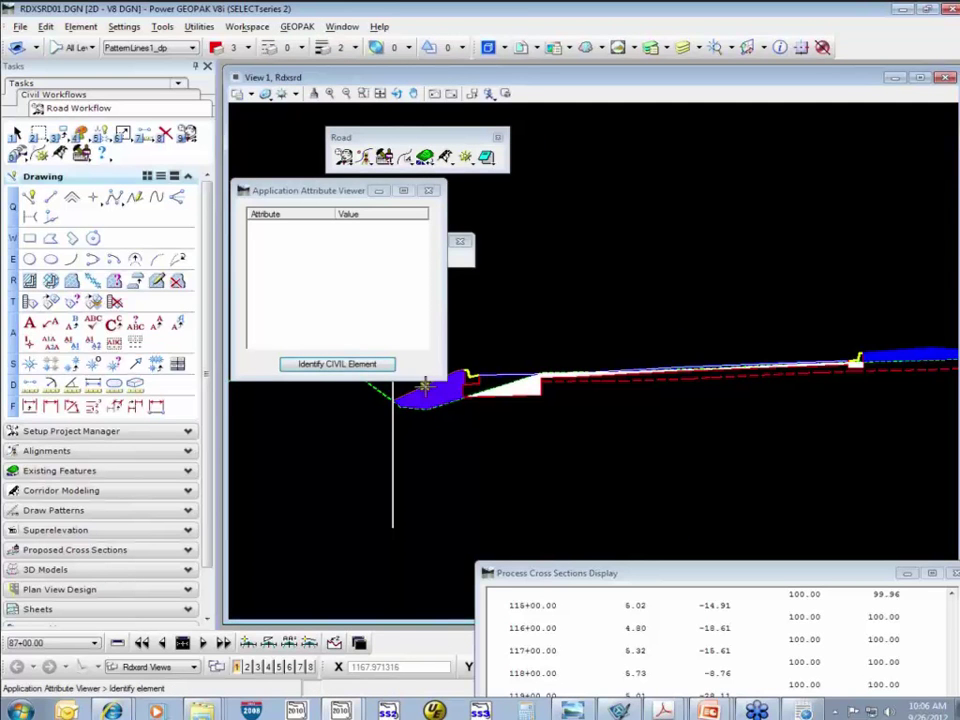
left_click(420, 392)
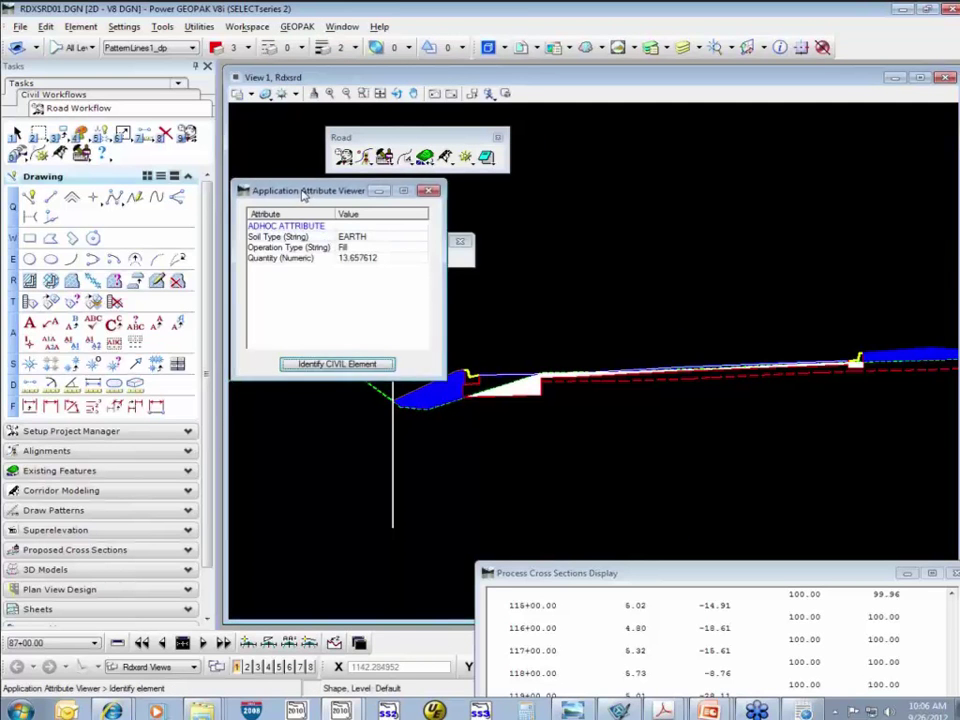
left_click_drag(303, 192, 247, 232)
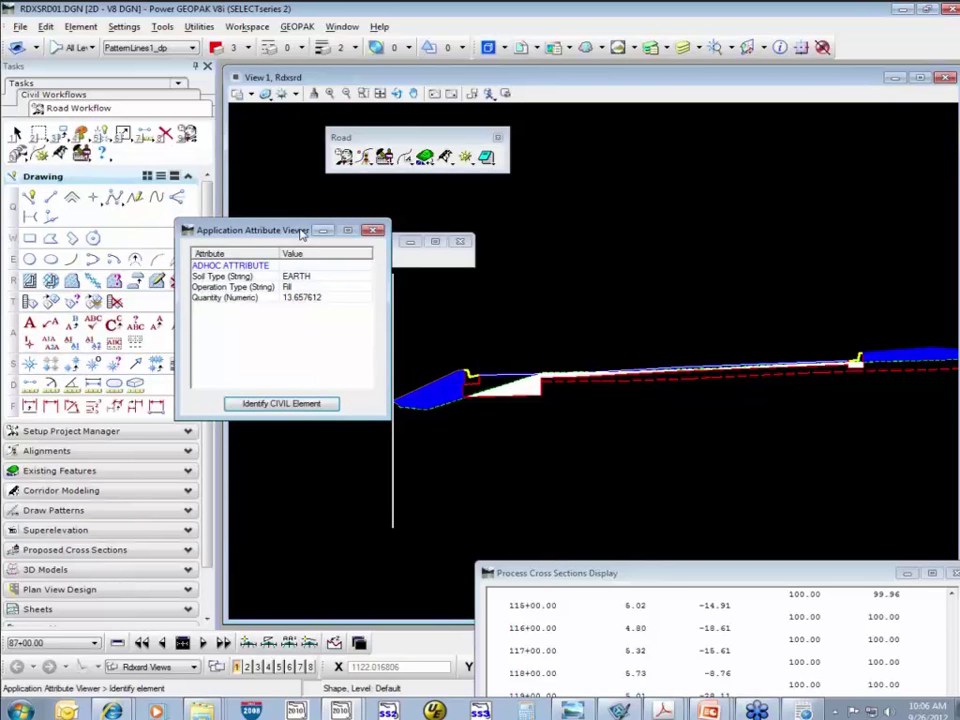
Identify the white excavation shape beneath the pavement near the median curb to read its soil type, operation type and quantity.
left_click(295, 404)
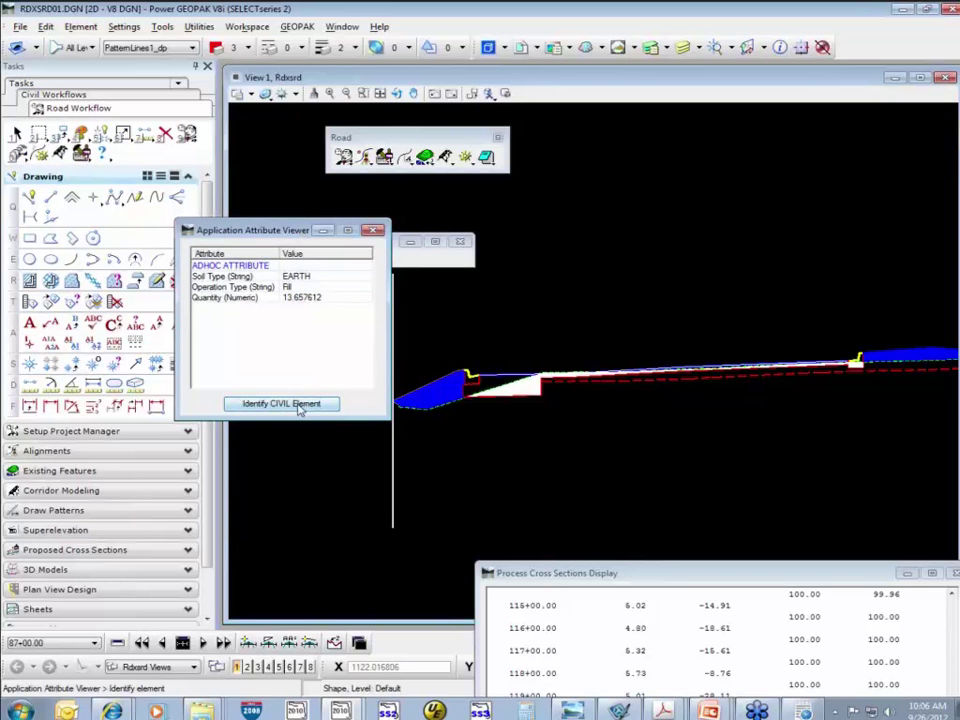
left_click(441, 394)
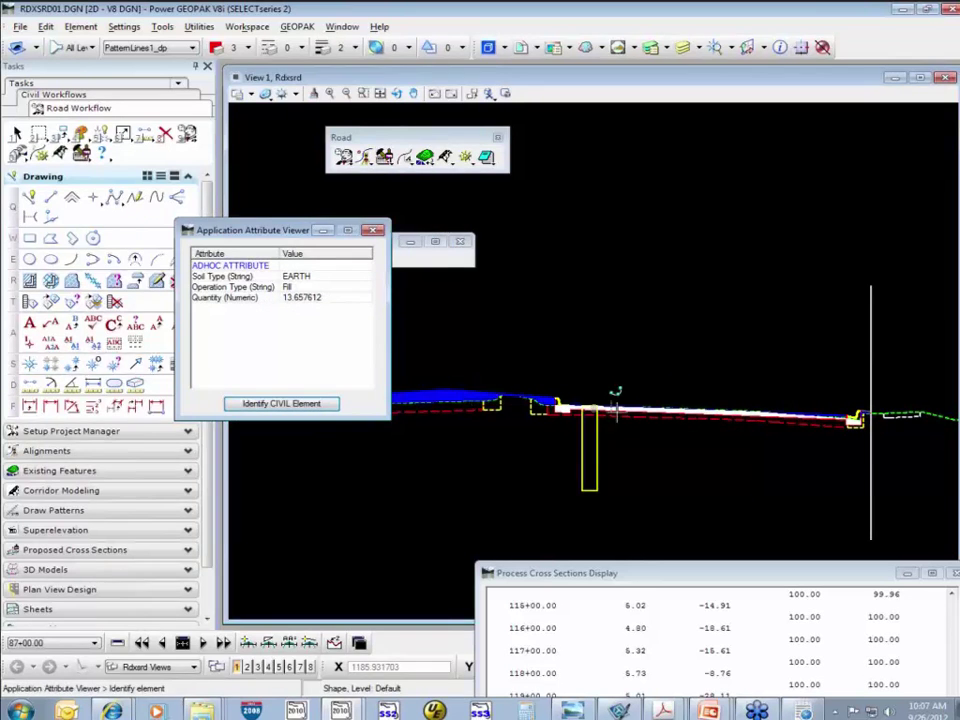
left_click(271, 403)
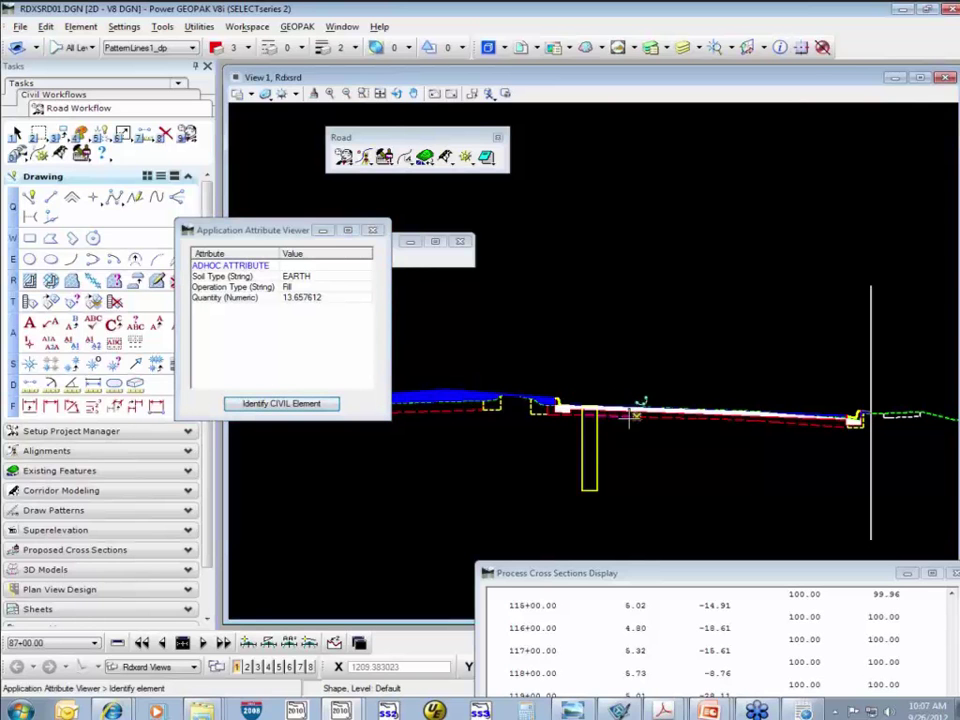
left_click(568, 405)
left_click(553, 452)
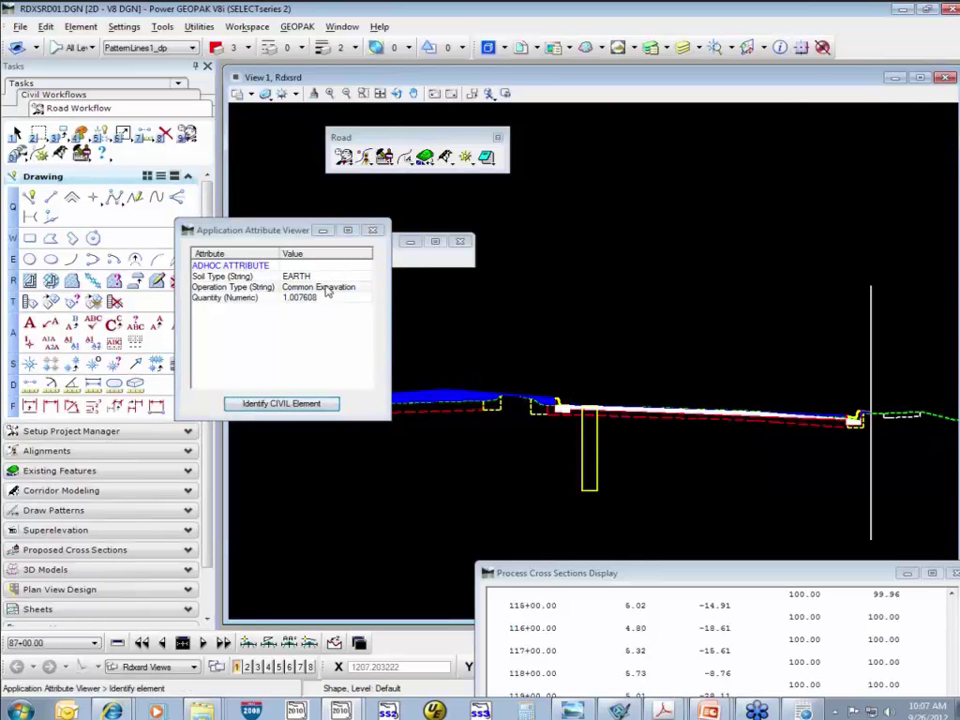
Identify the red overbuild shape along the pavement of another cross section and examine its attributes.
scroll(542, 422, "up", 5)
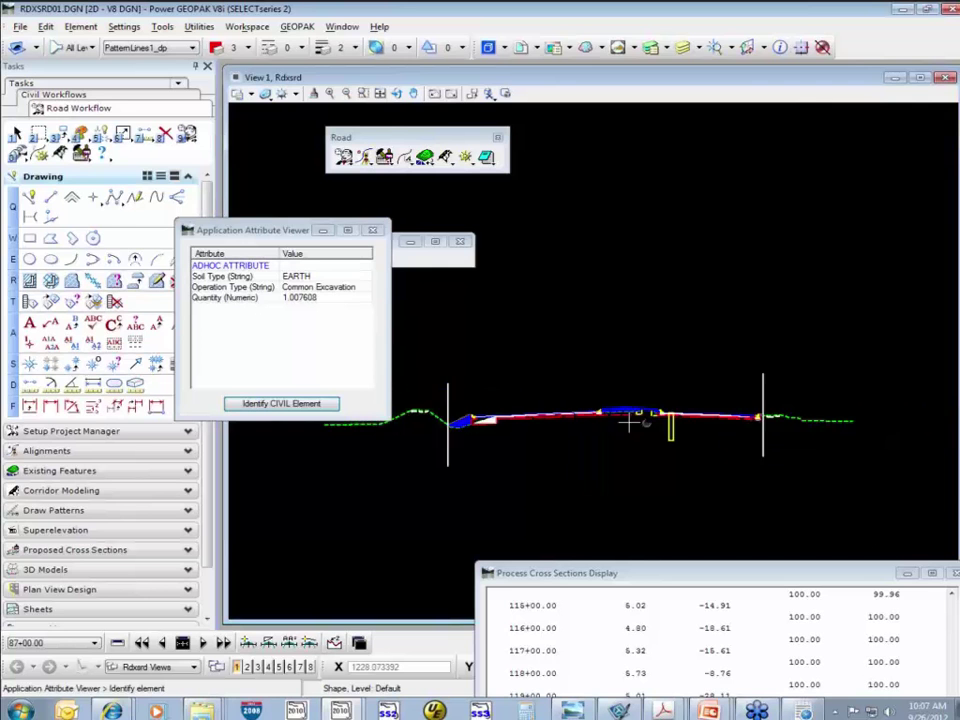
left_click(538, 446)
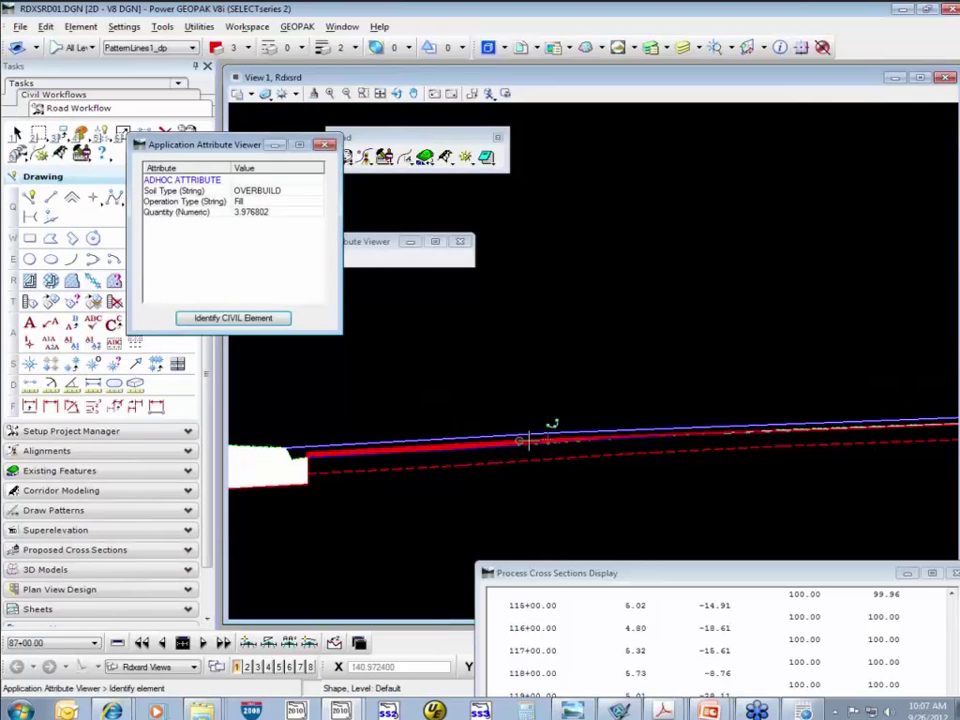
scroll(536, 439, "down", 3)
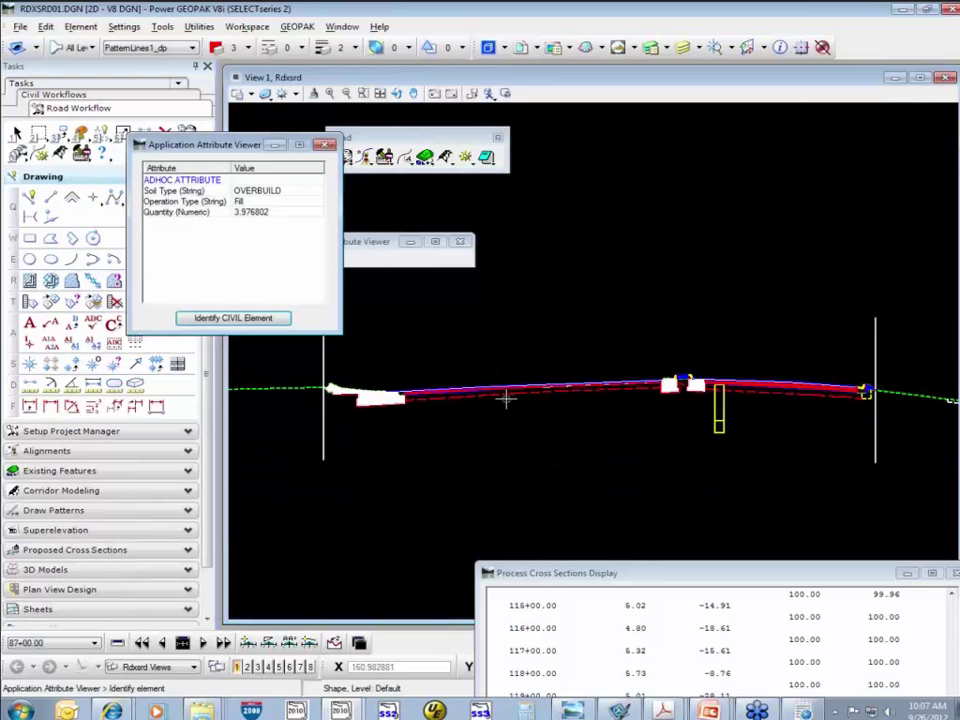
scroll(497, 390, "up", 4)
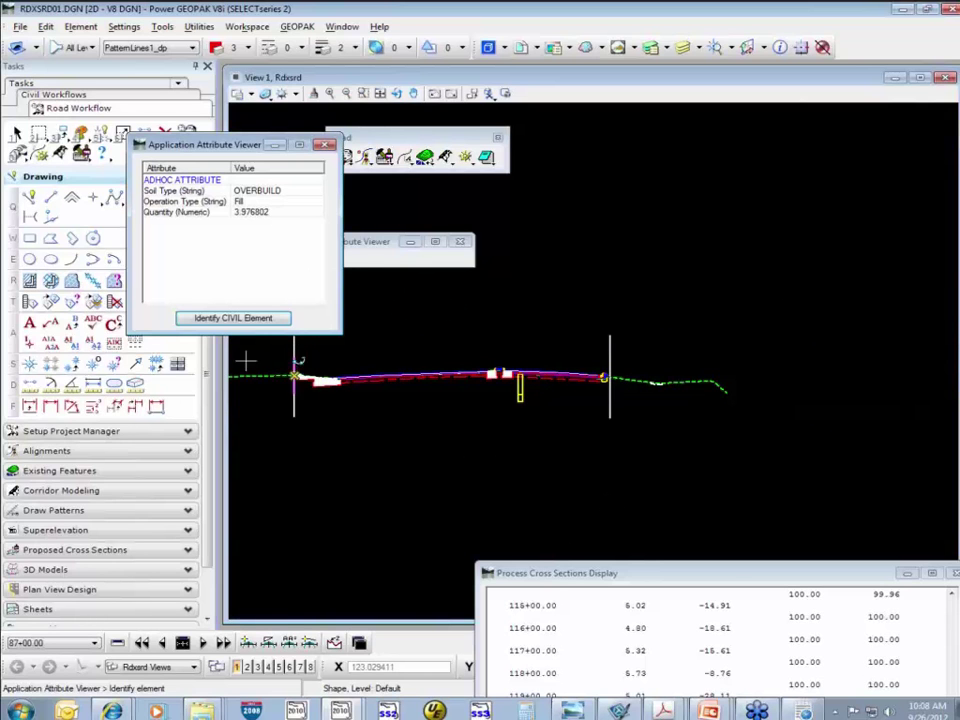
Open earth.log from the project's roadway folder and review the earthwork input settings through the start of the station results.
left_click_drag(739, 579, 783, 297)
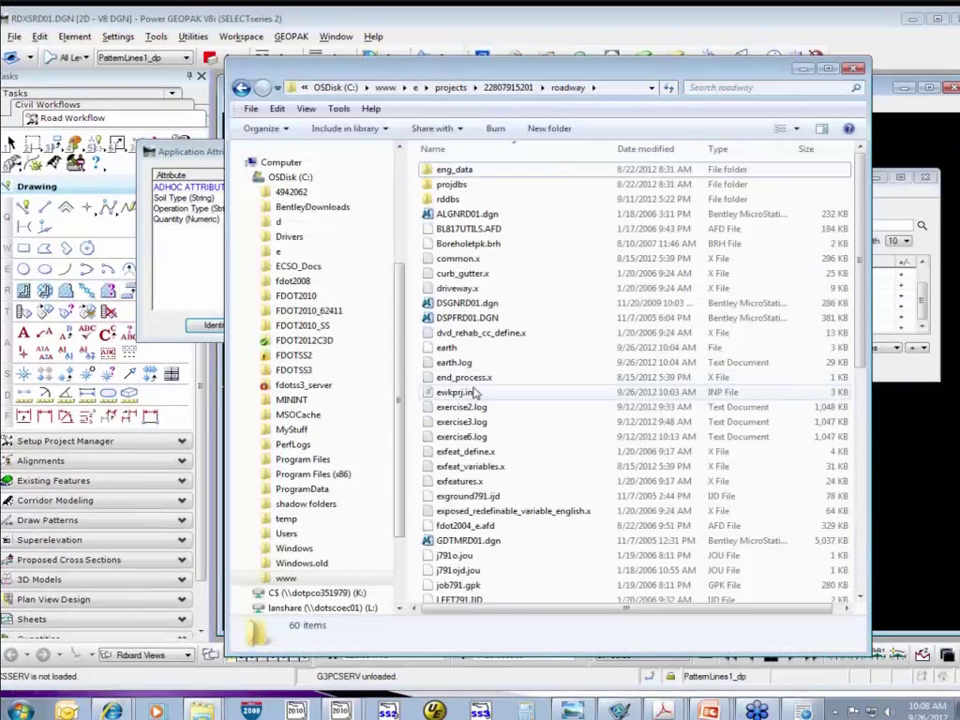
double_click(476, 366)
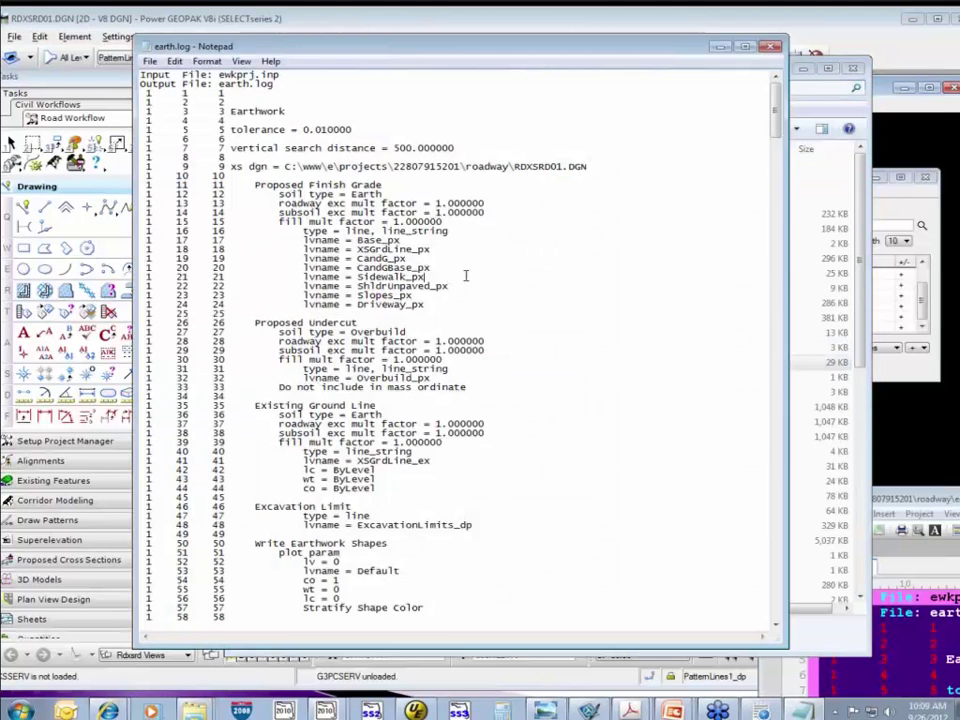
scroll(465, 276, "down", 8)
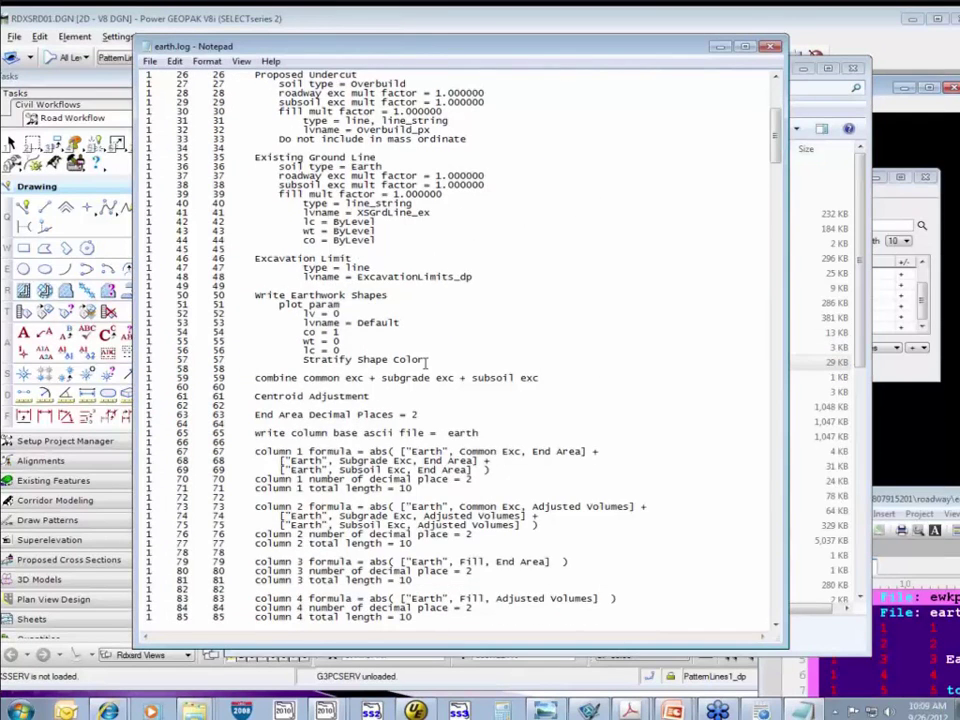
scroll(430, 357, "down", 13)
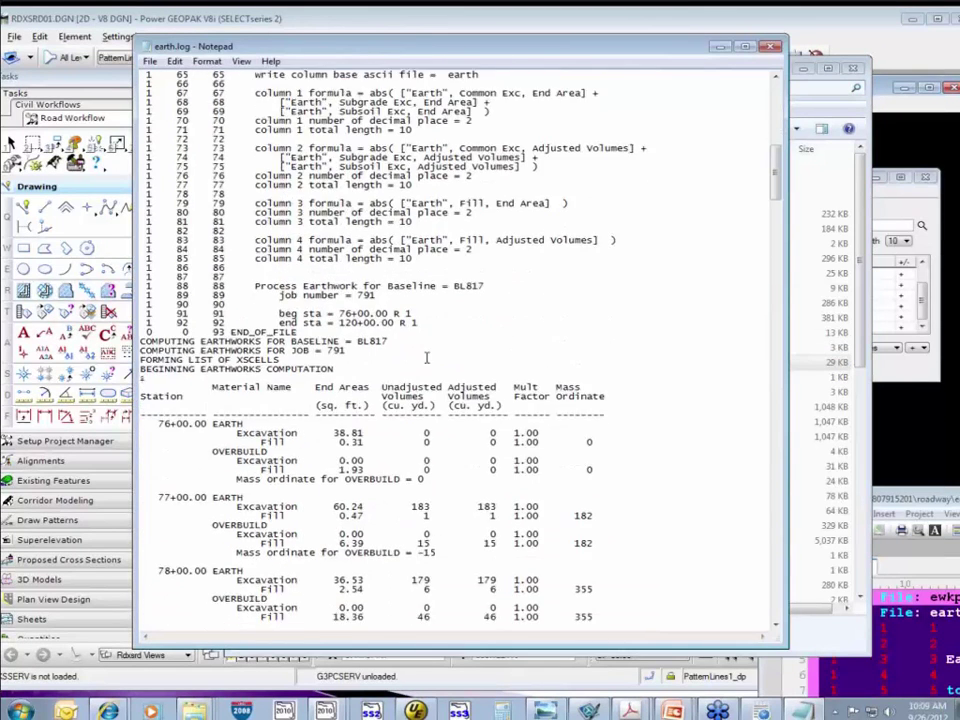
scroll(426, 357, "down", 5)
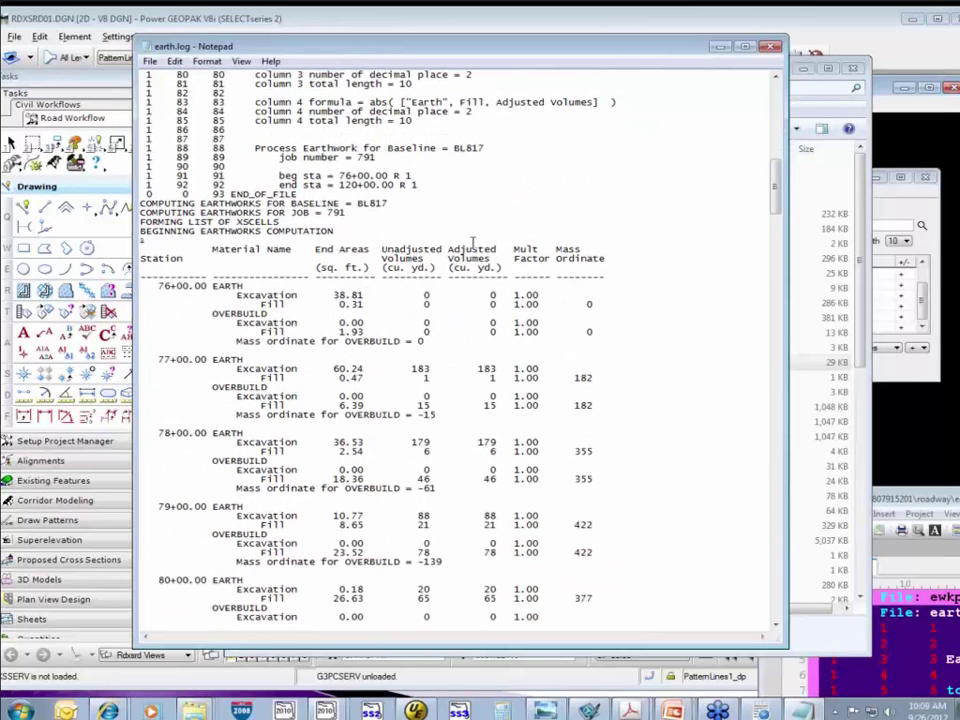
scroll(470, 248, "down", 7)
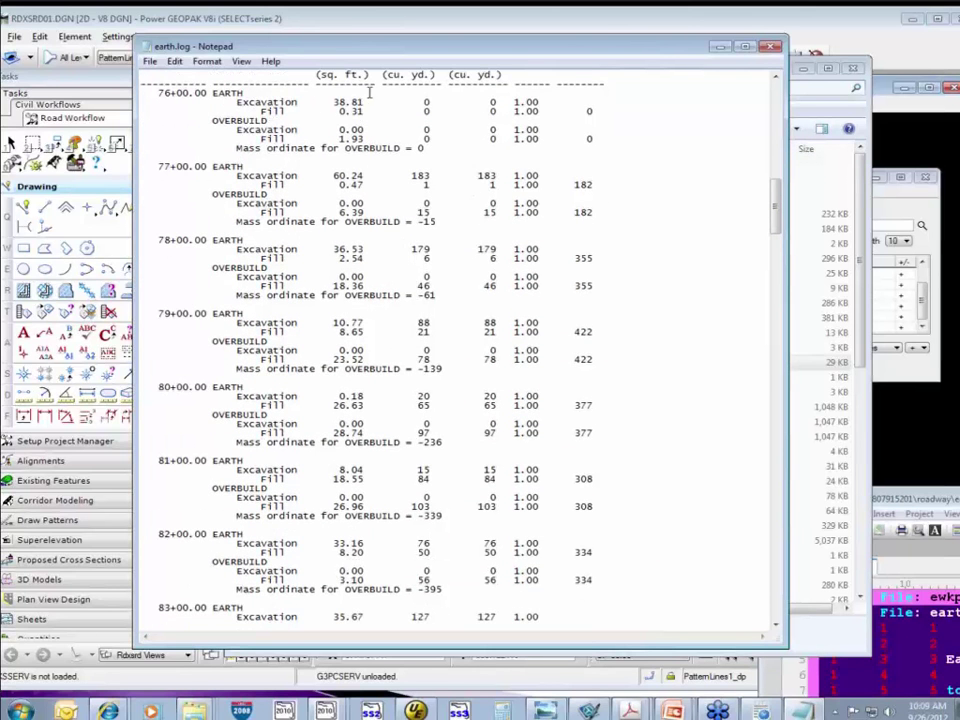
Review the earth and overbuild end areas and volumes from station 76+00 onward, highlighting the overbuild fill at station 93+00.
scroll(407, 372, "up", 3)
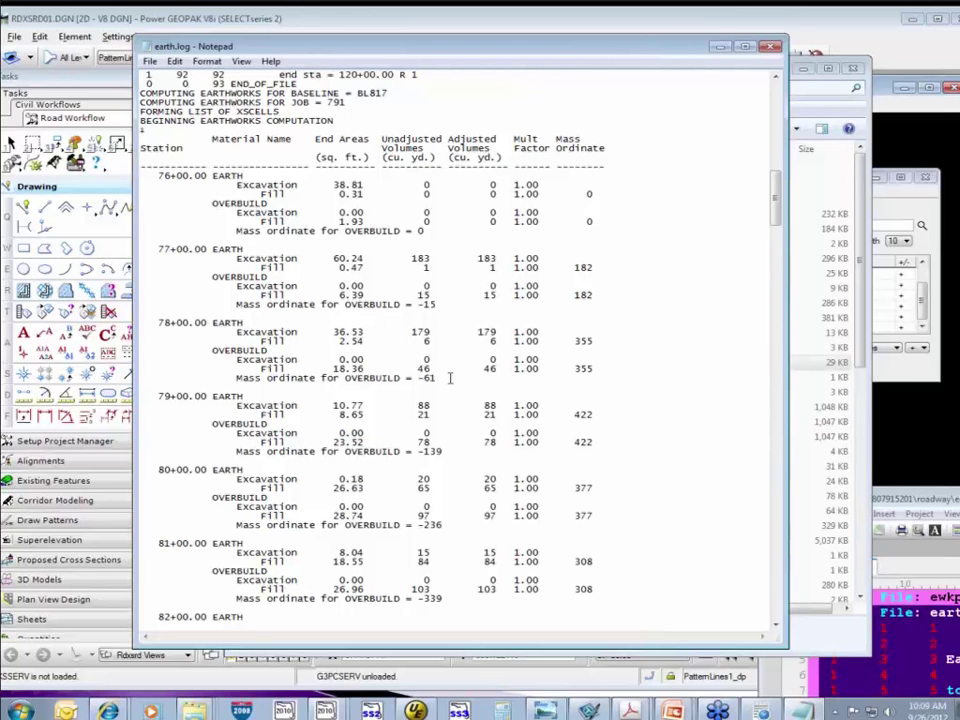
scroll(476, 332, "down", 4)
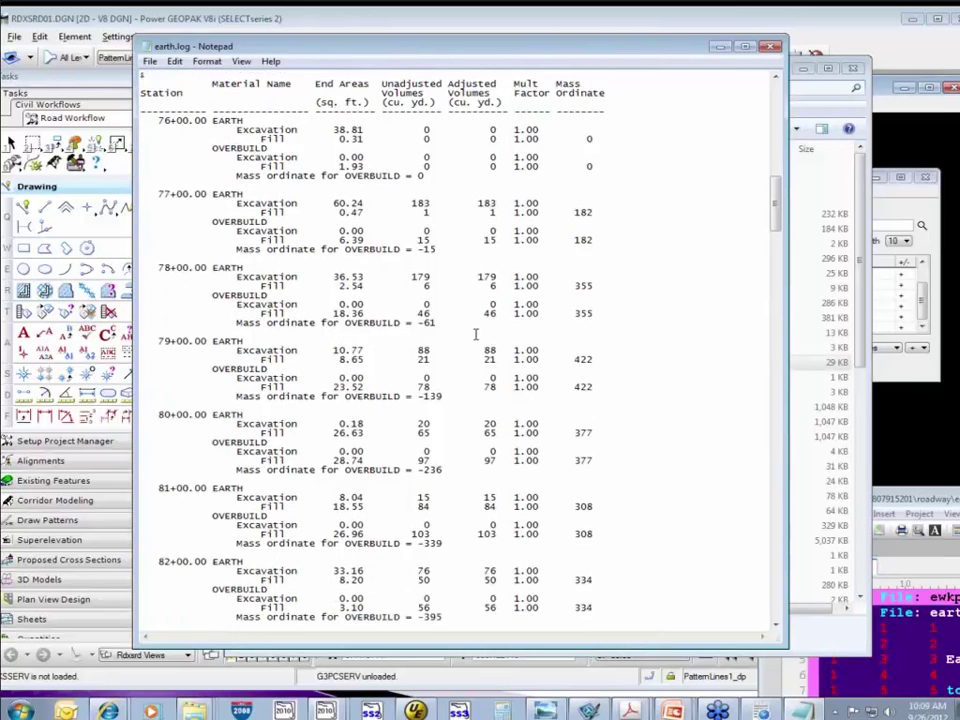
scroll(476, 332, "down", 2)
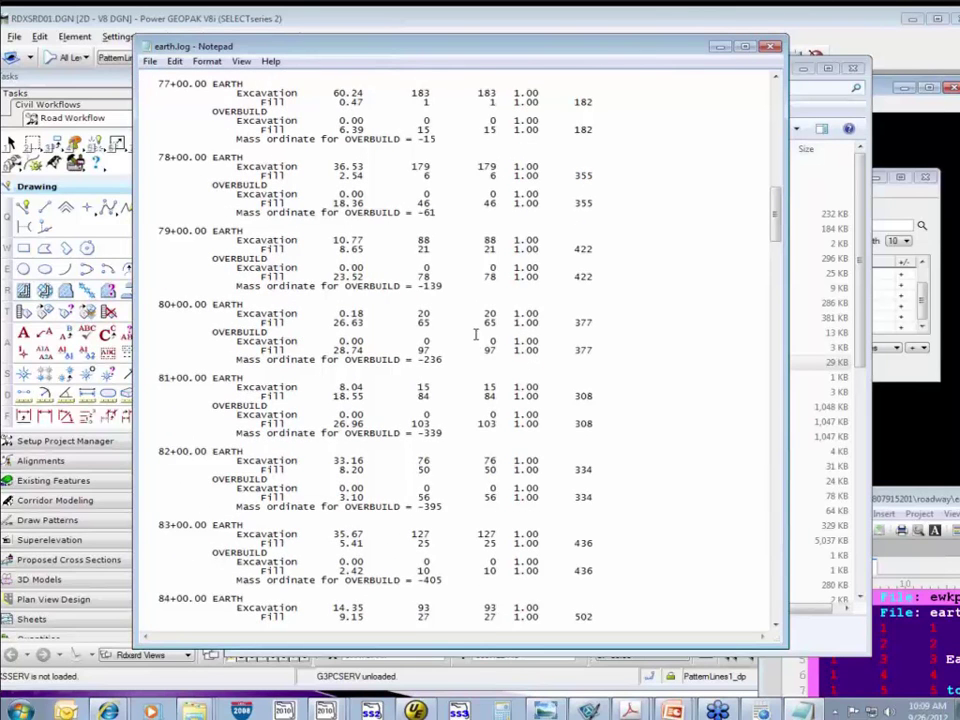
scroll(476, 334, "down", 9)
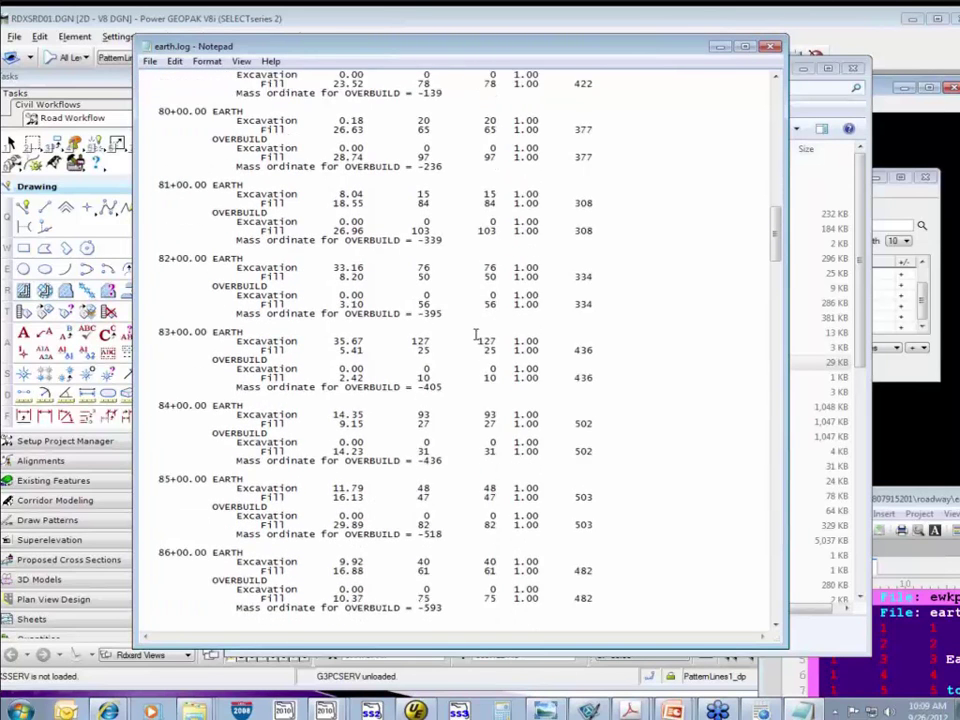
scroll(476, 334, "down", 14)
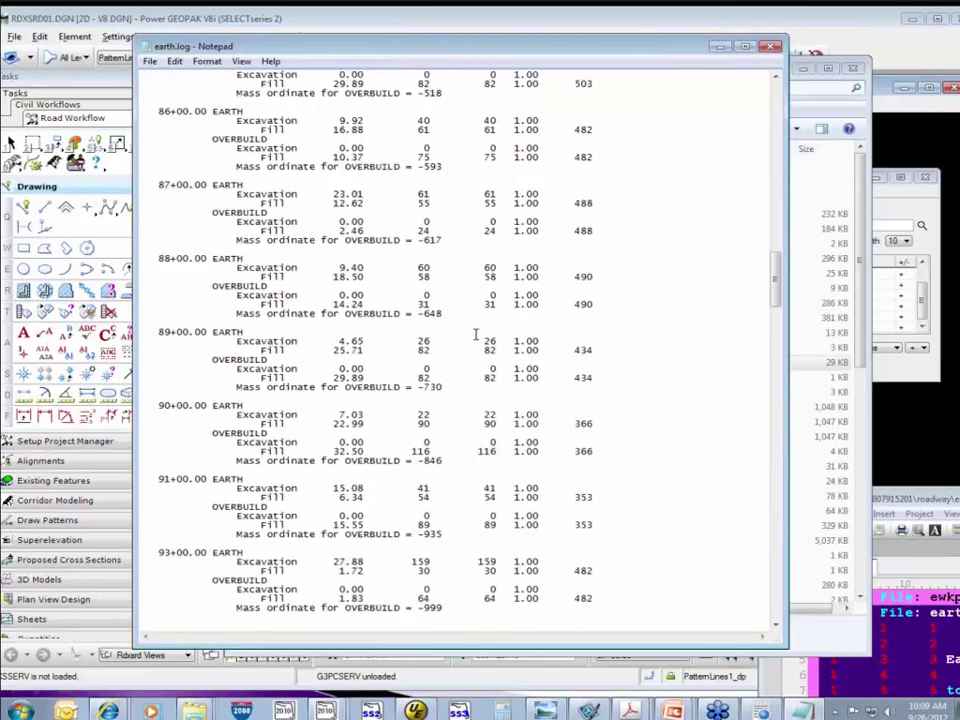
scroll(476, 334, "down", 7)
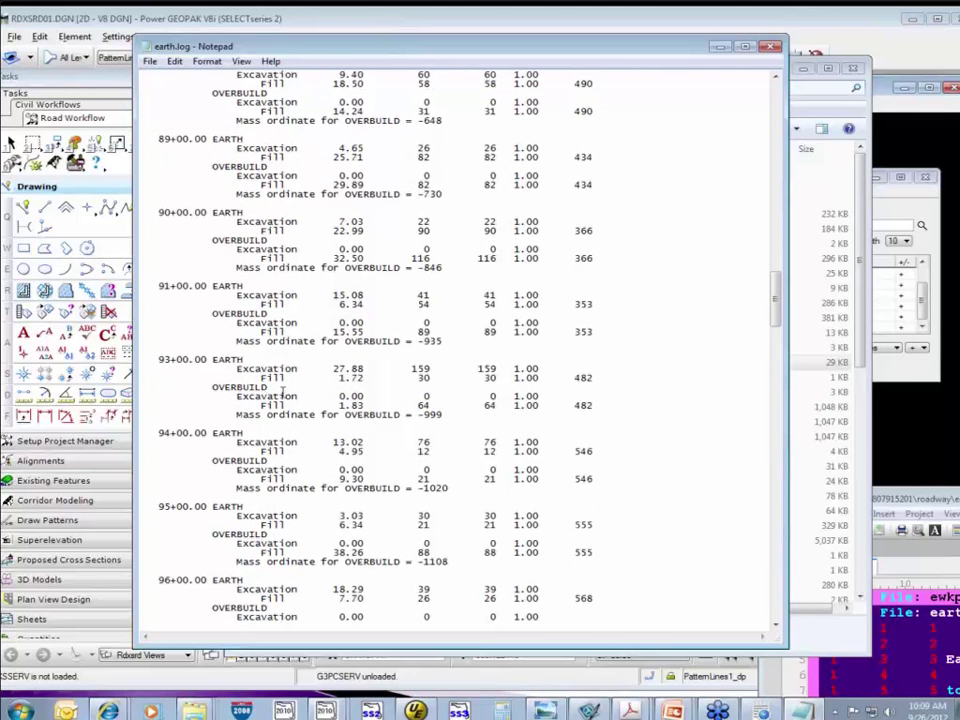
left_click_drag(258, 405, 365, 405)
Review the remaining stations, the summary totals and the centroid summary through station 120+00, and minimize the log.
scroll(337, 405, "down", 20)
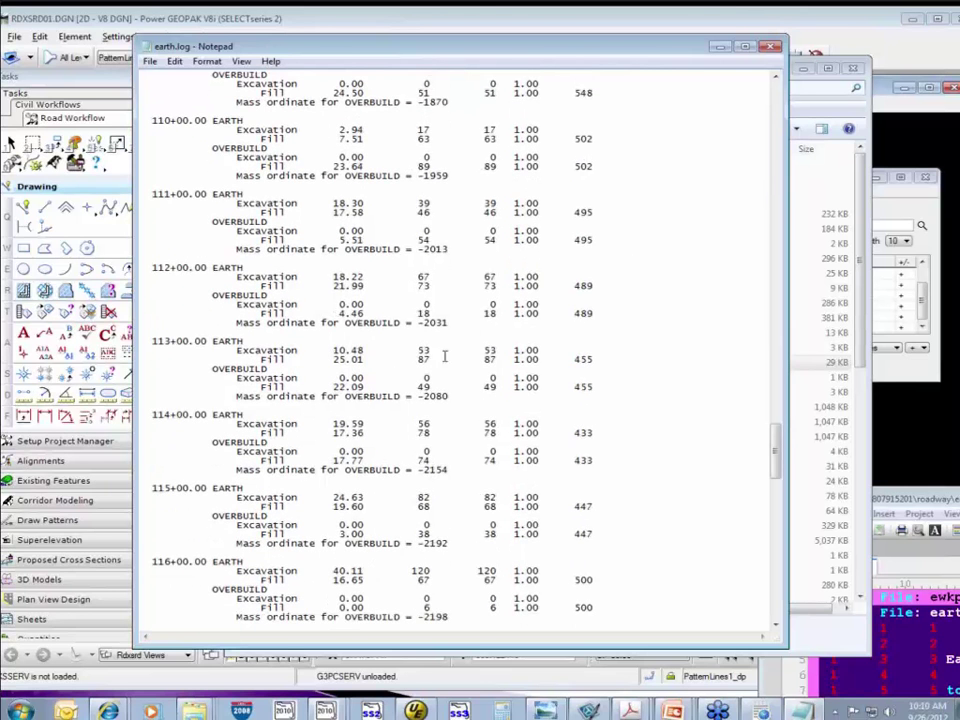
left_click_drag(777, 458, 777, 535)
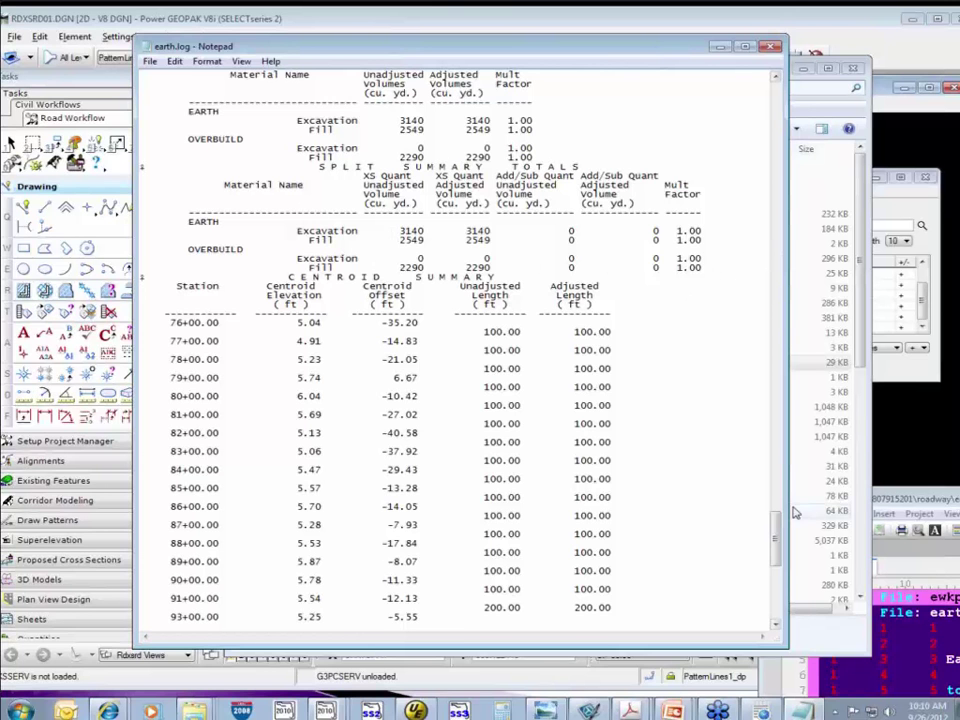
scroll(780, 555, "down", 2)
left_click_drag(778, 548, 780, 570)
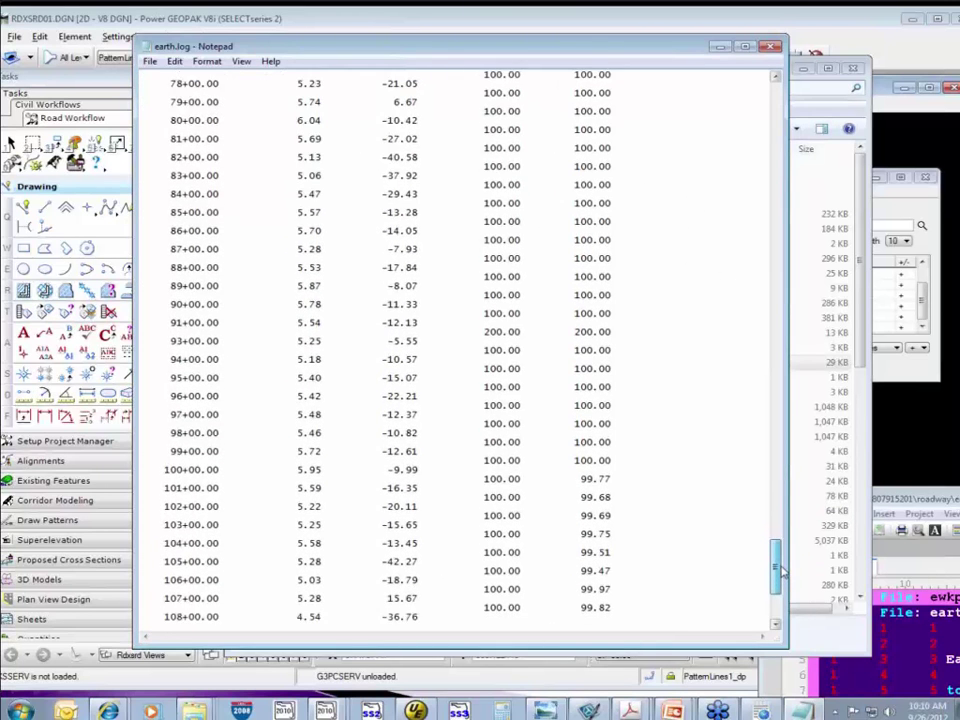
scroll(778, 565, "up", 7)
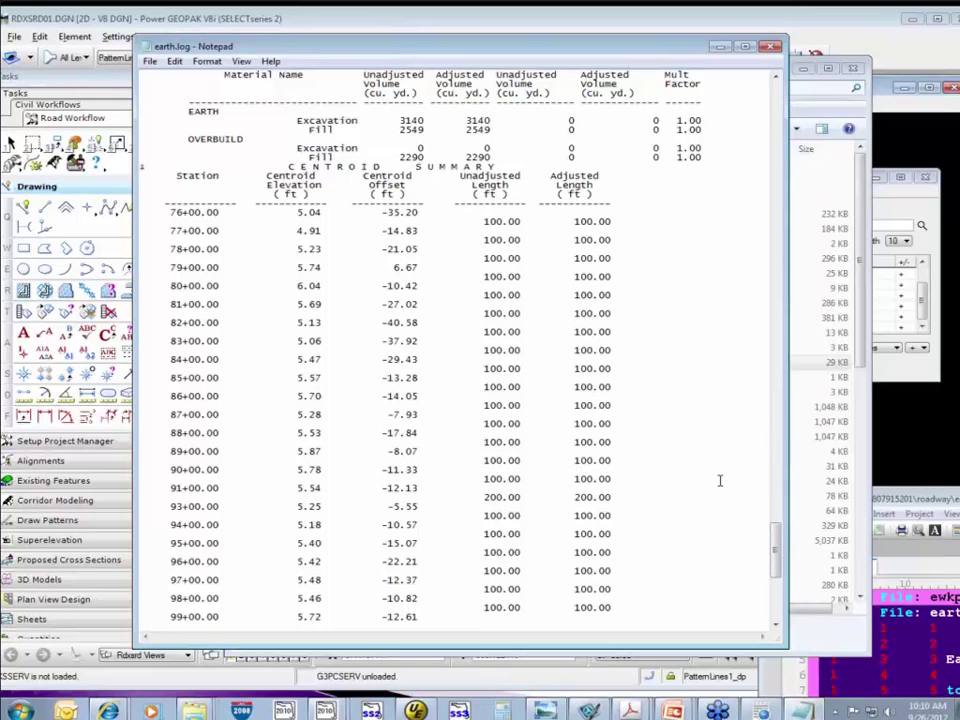
scroll(778, 558, "down", 3)
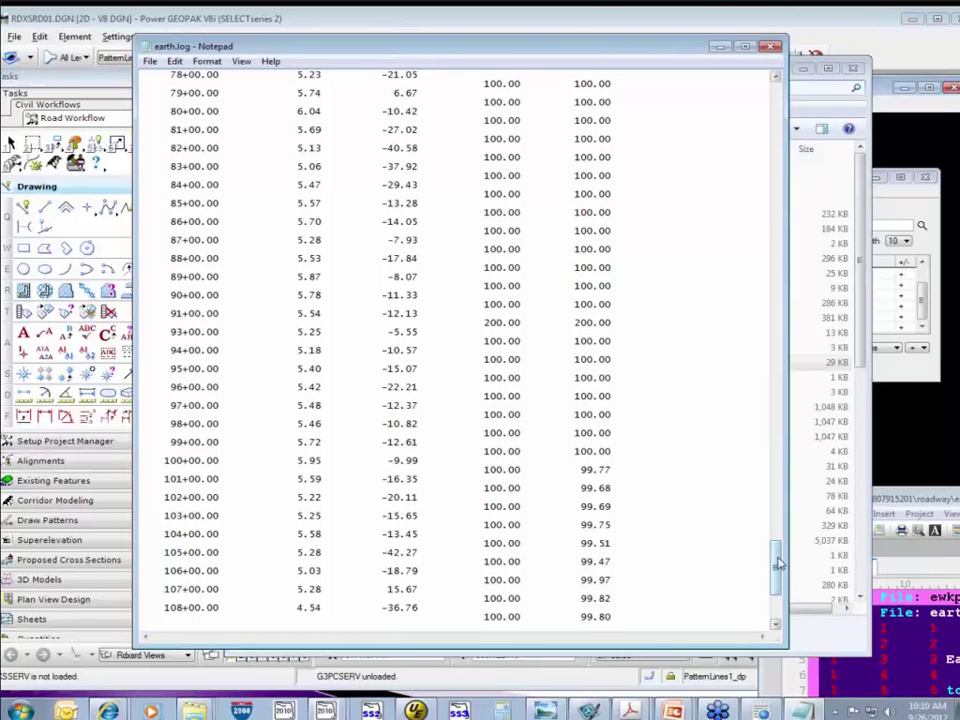
scroll(778, 563, "down", 2)
scroll(778, 565, "down", 3)
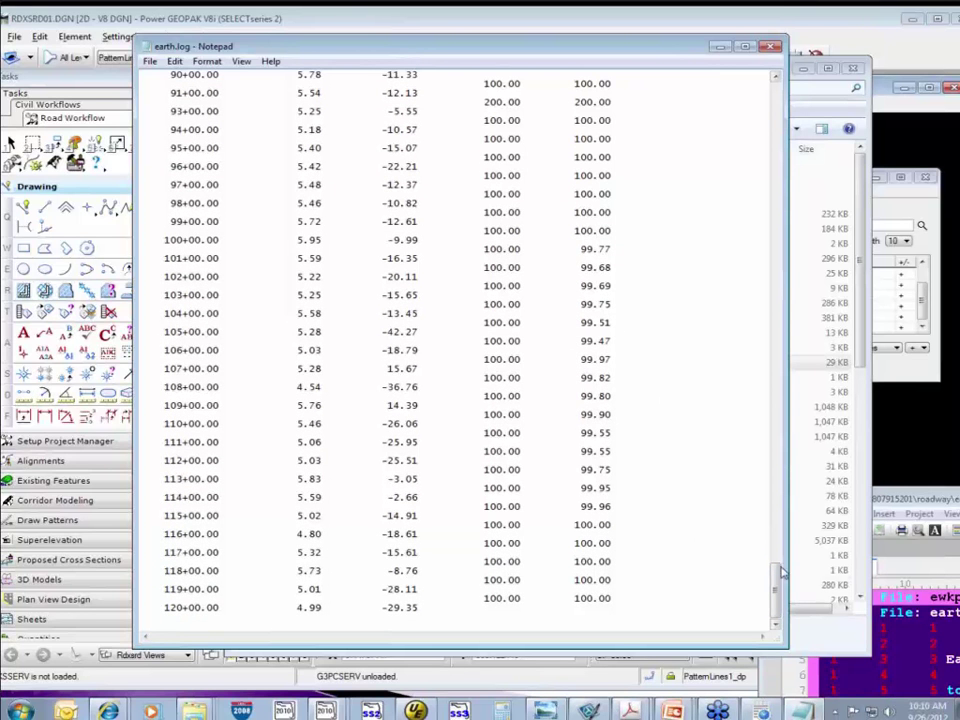
left_click(719, 48)
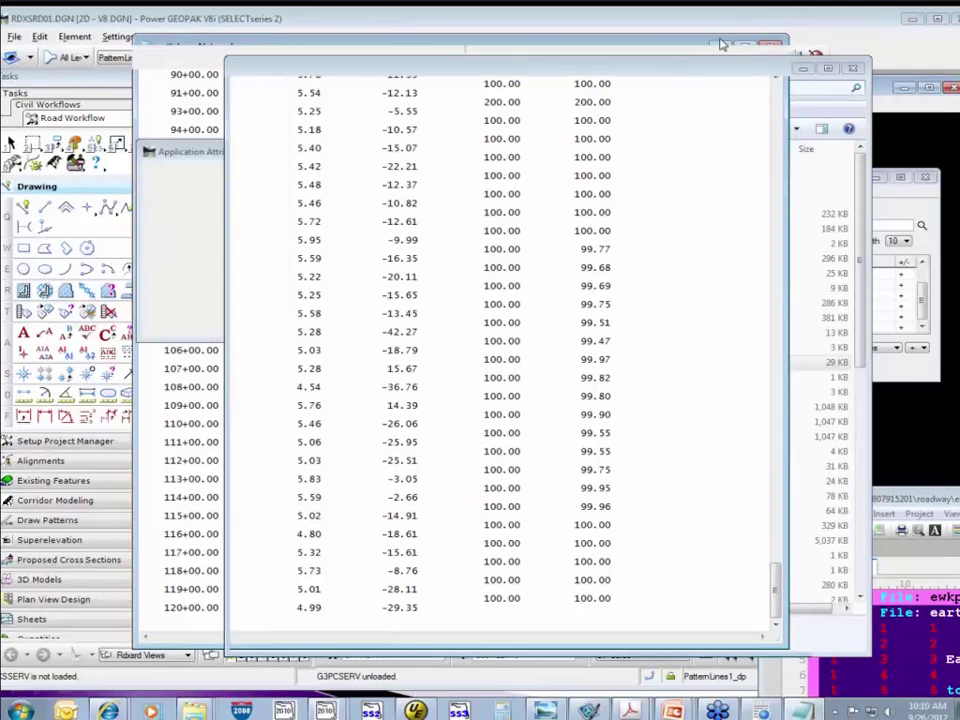
Open the earth quantity text file from the roadway folder and examine its first station rows and the first quantity column's heading.
double_click(435, 362)
left_click_drag(731, 85, 621, 79)
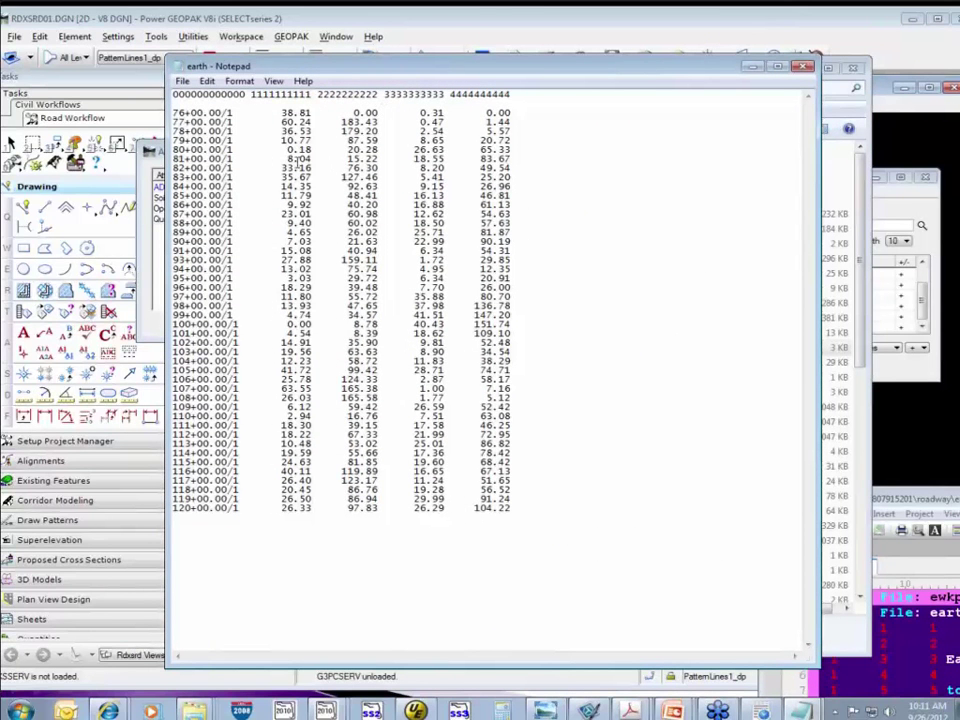
left_click_drag(173, 112, 502, 130)
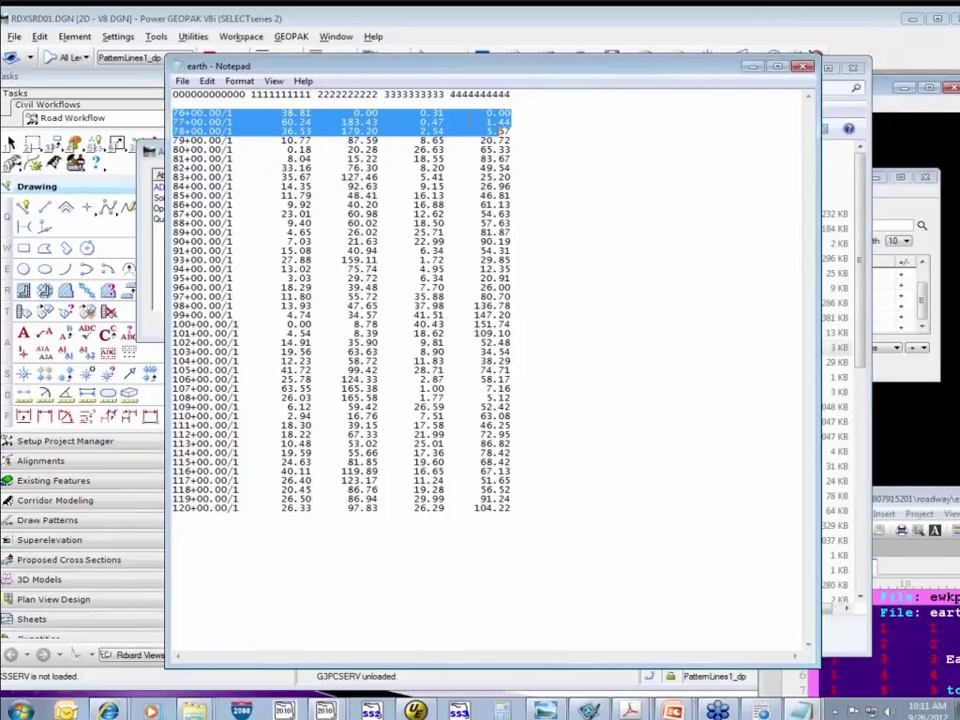
left_click(318, 113)
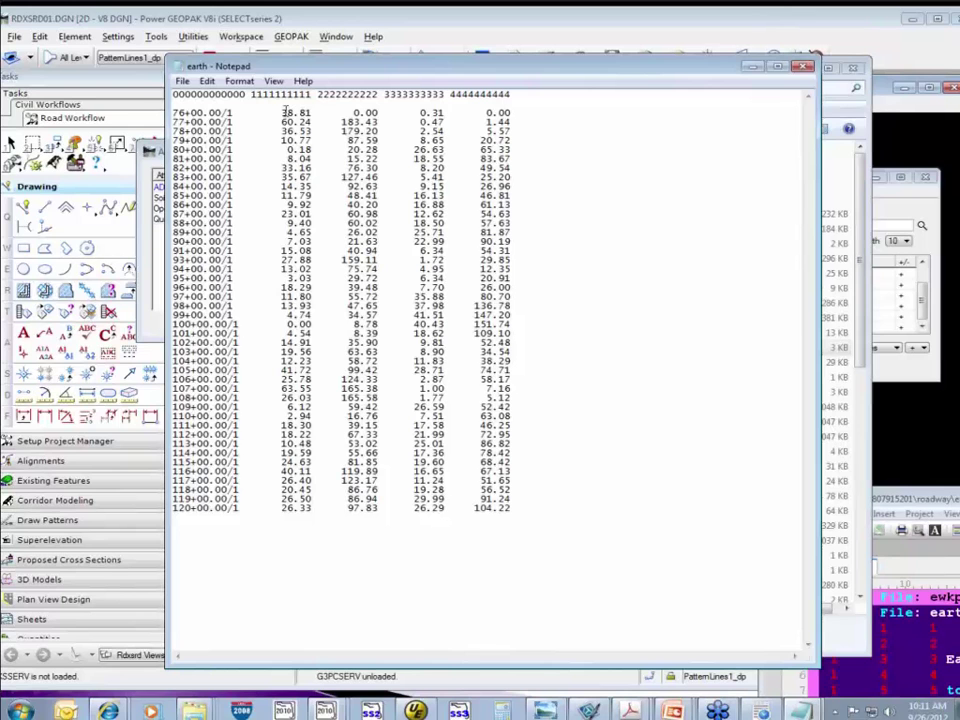
left_click(253, 94)
left_click_drag(253, 94, 311, 96)
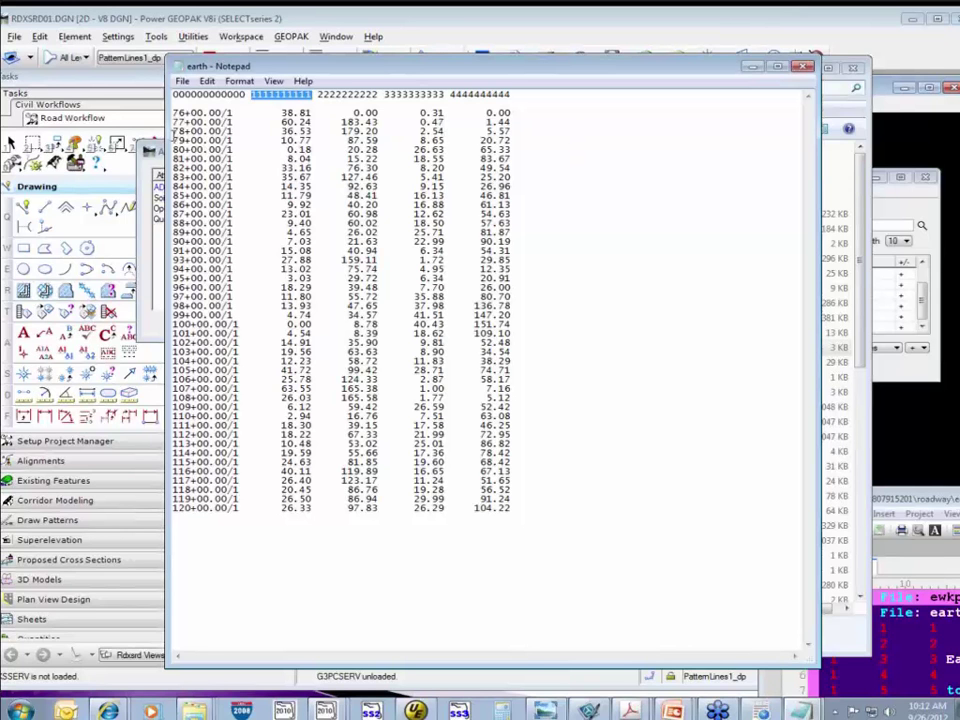
Insert a row for station 79+50.00/1 below station 79+00 with the quantities 5.32, 35.22, 3.68 and 6.00, and check it.
left_click(513, 142)
key("Return")
type("79+")
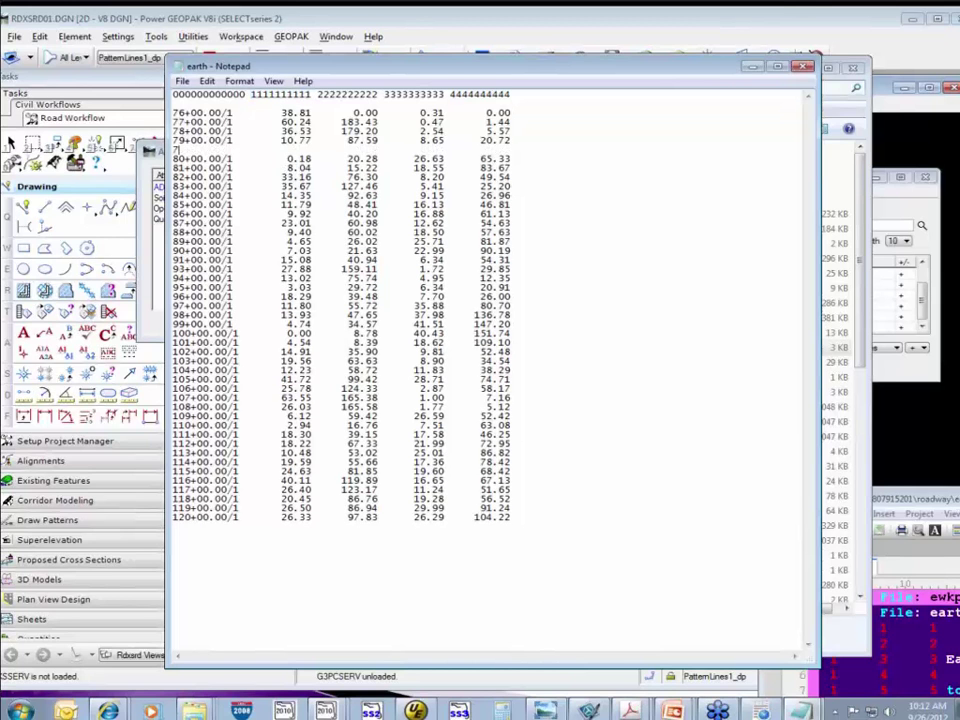
type("50.00/1")
type("5.32")
type("35.22       3.68       6.00")
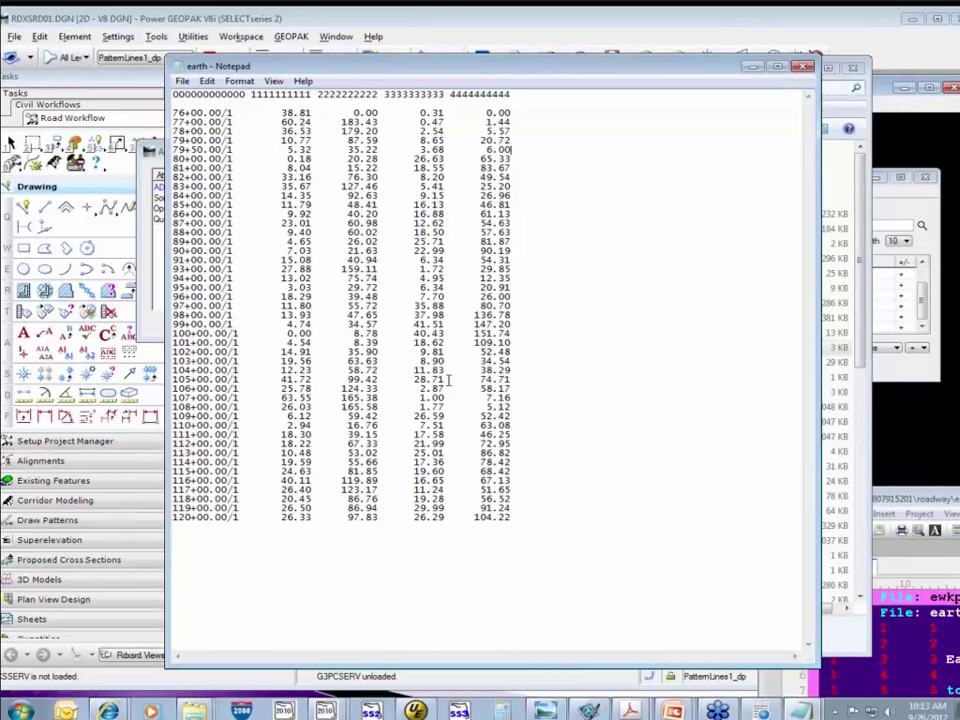
left_click_drag(513, 150, 176, 150)
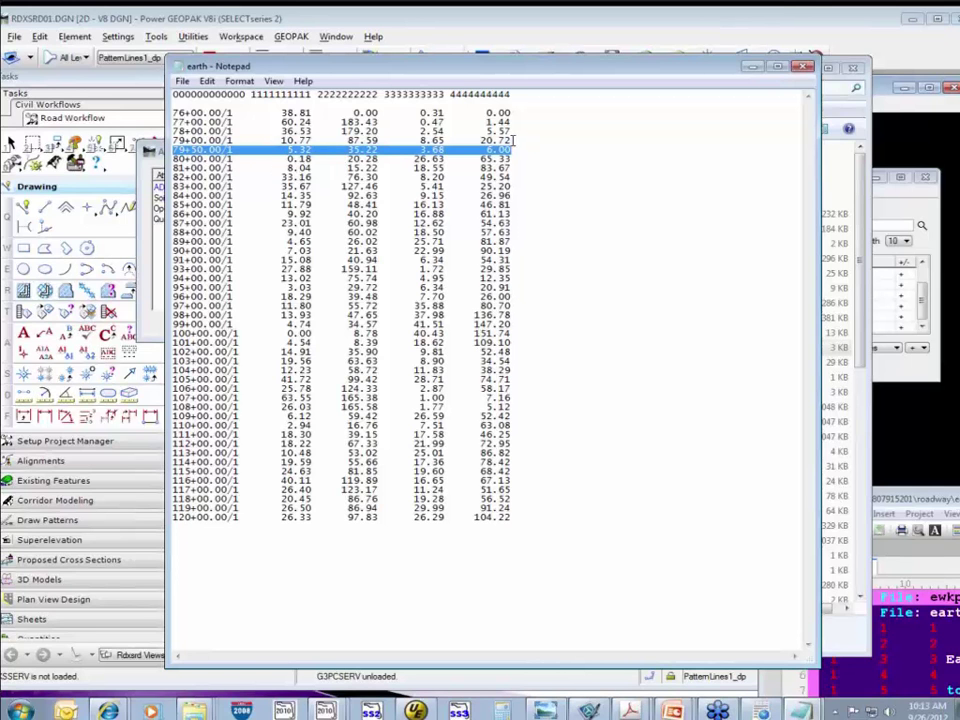
left_click(215, 110)
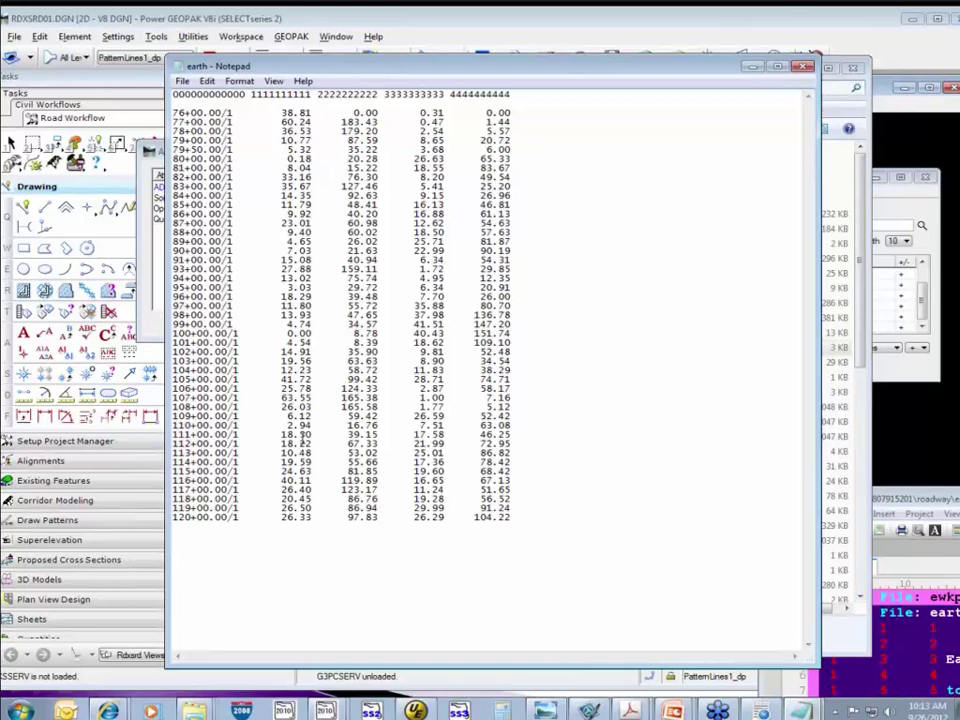